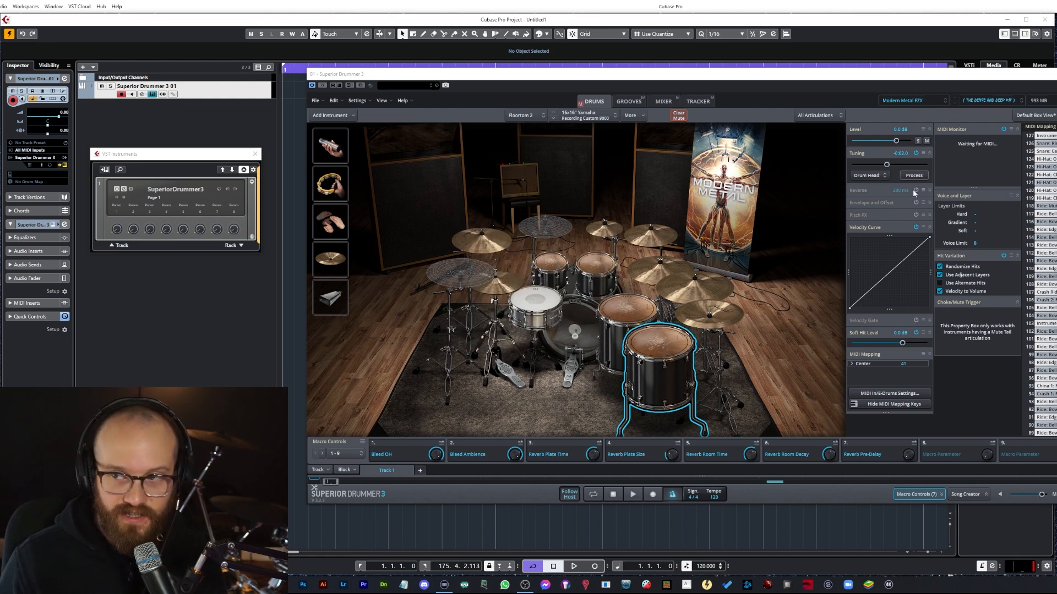
Step: Audition the individual drums of the Superior Drummer 3 kit, then close the plugin window
left_click_drag(892, 83, 885, 111)
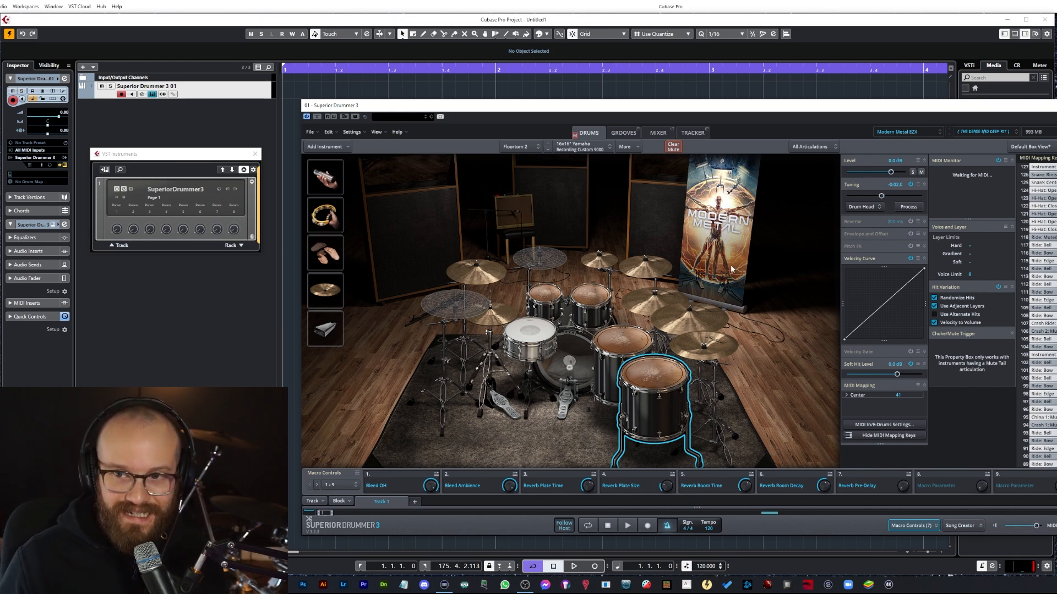
left_click(532, 332)
left_click(545, 295)
left_click(591, 296)
left_click(623, 341)
left_click(653, 376)
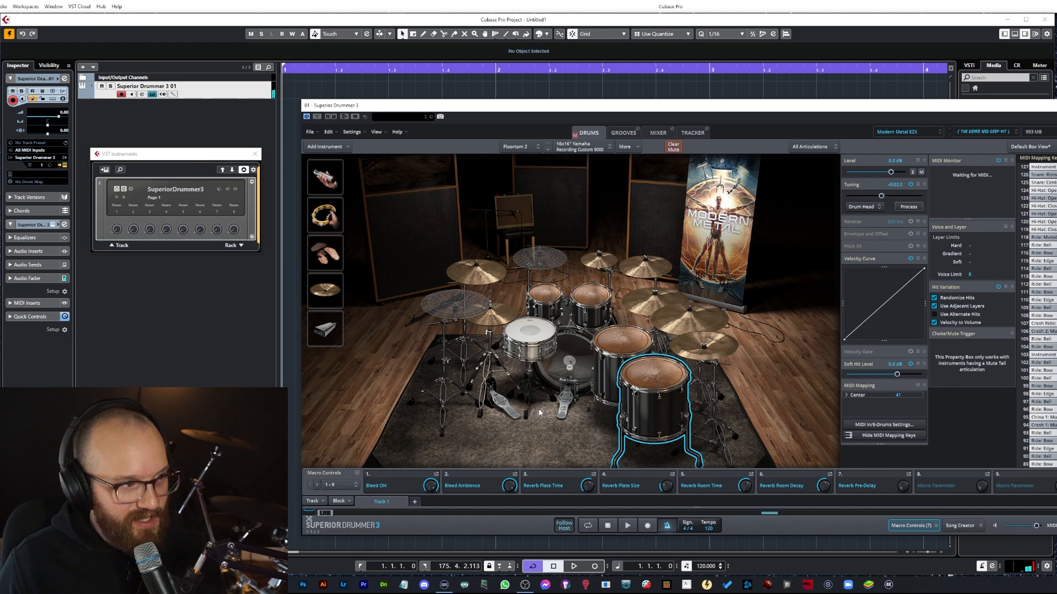
left_click(567, 366)
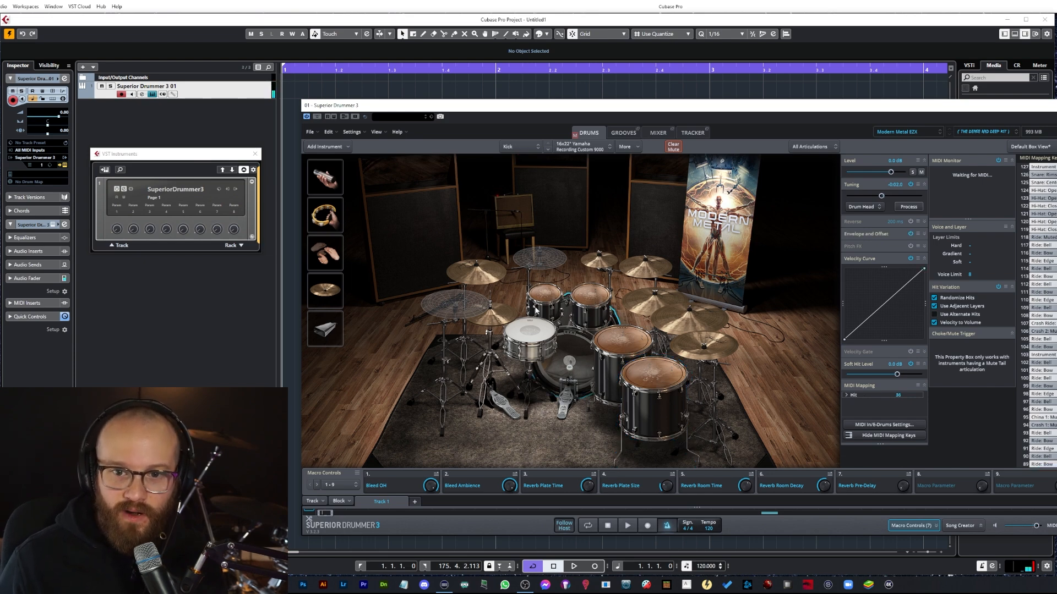
left_click_drag(904, 103, 1041, 139)
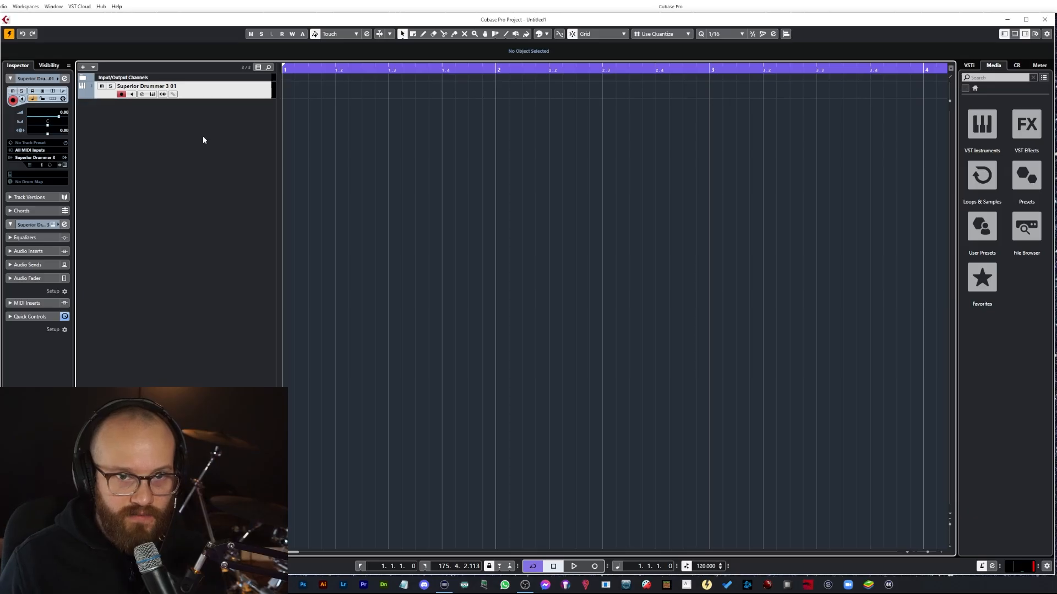
Step: Add a tempo track and a signature track to the project
right_click(203, 137)
left_click(245, 312)
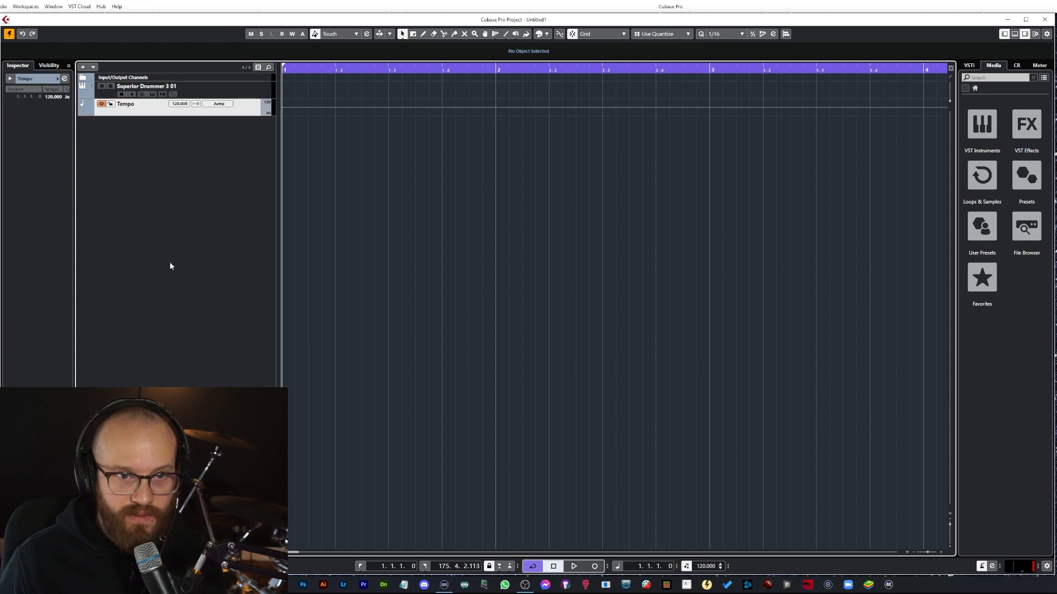
right_click(170, 264)
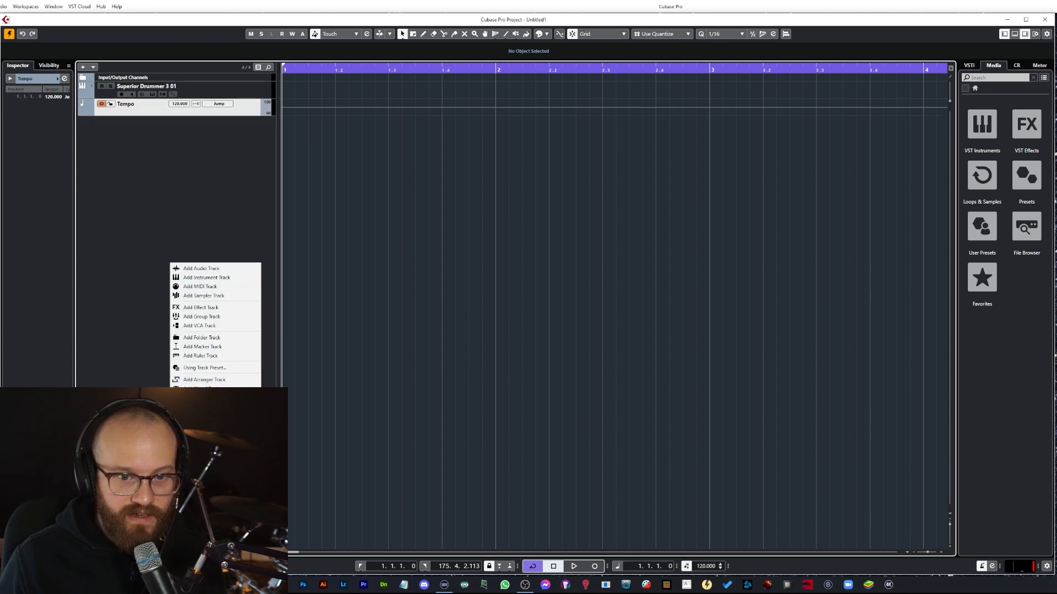
left_click(203, 390)
Step: Move the tempo and signature tracks above the Superior Drummer 3 track and enlarge the tempo track's height
mouse_move(234, 116)
left_mouse_down()
mouse_move(233, 129)
mouse_move(237, 83)
left_mouse_up()
left_click_drag(244, 130, 242, 82)
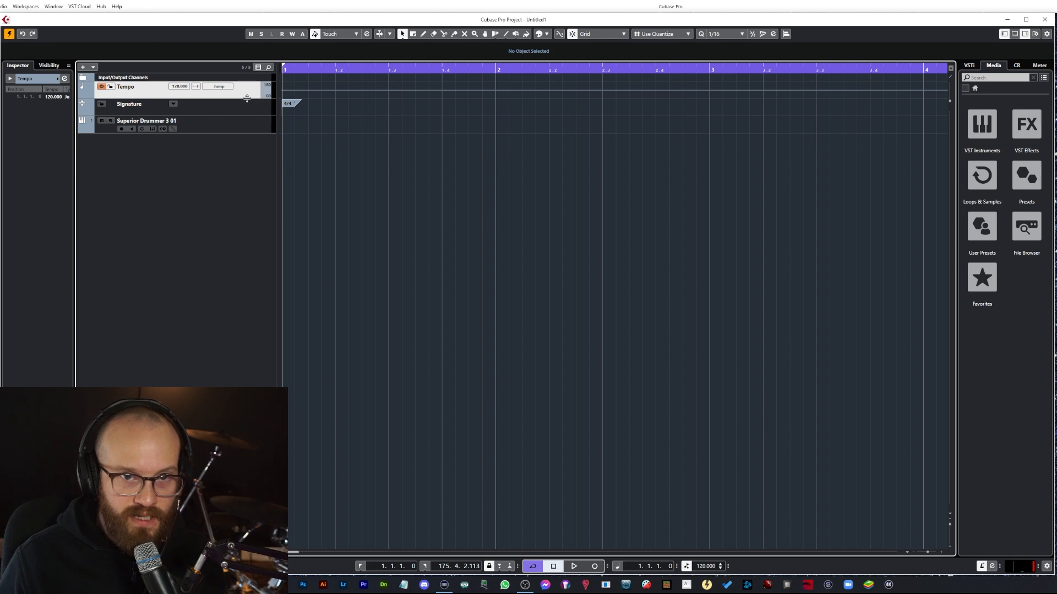
left_click_drag(248, 100, 248, 124)
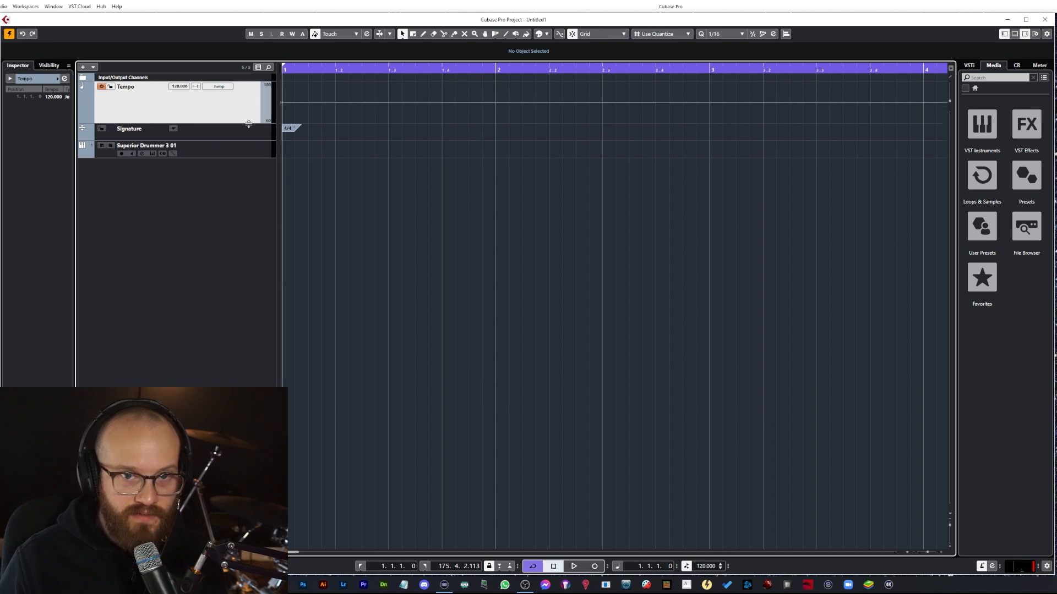
left_click(224, 136)
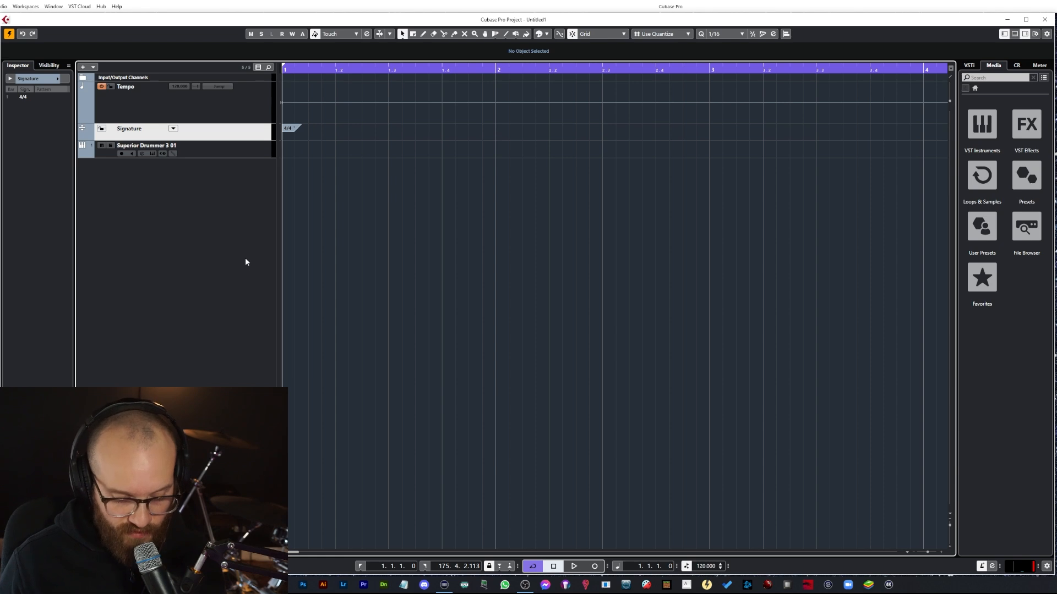
Step: Draw a one-bar MIDI part at the start of the Superior Drummer 3 track
key("7")
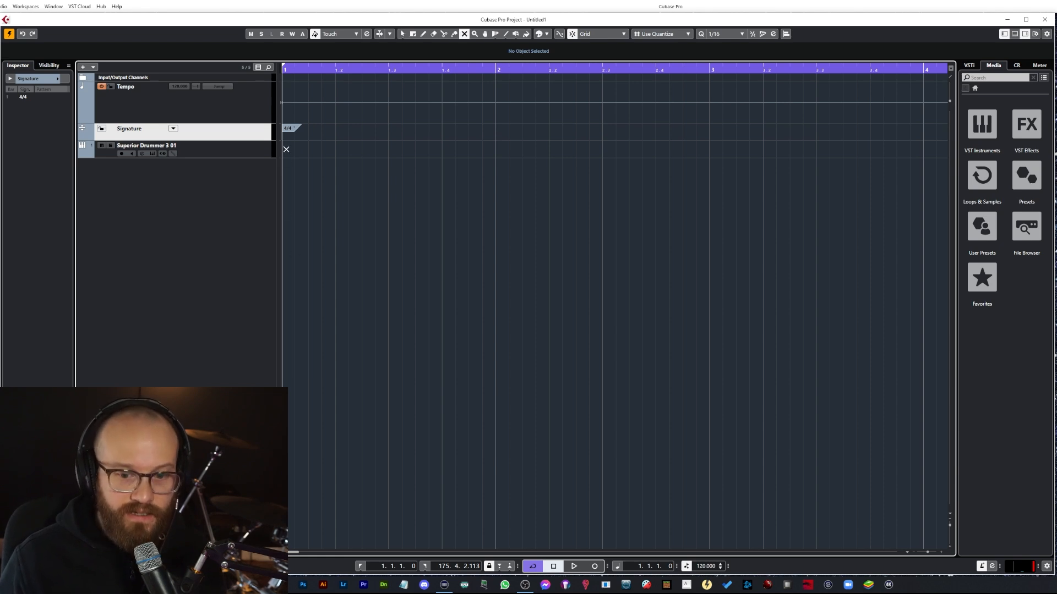
key("8")
left_click_drag(290, 145, 495, 149)
key("1")
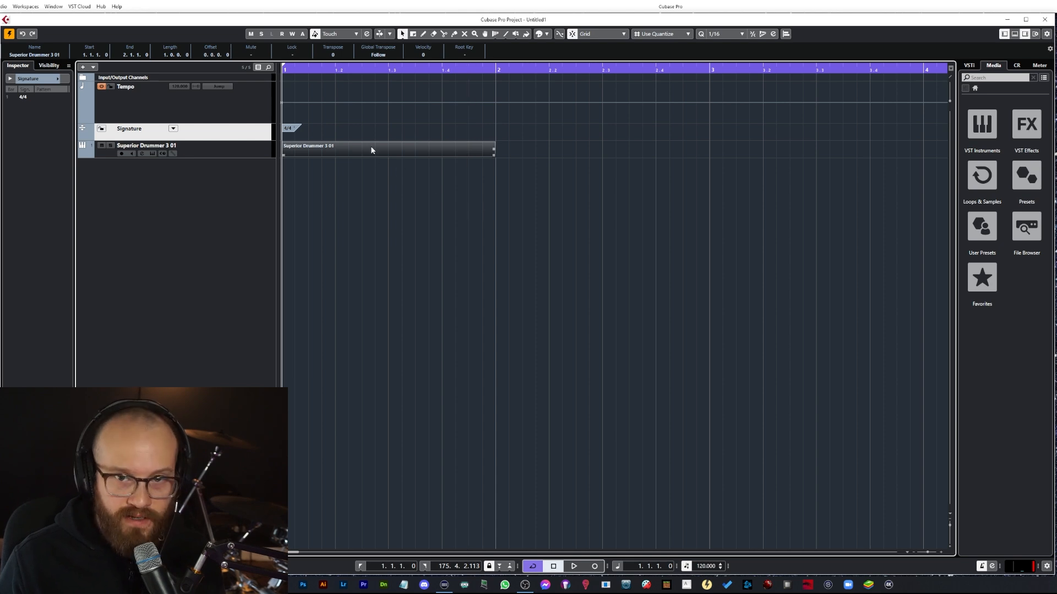
Step: Open the MIDI part in the lower-zone Key Editor and close that editor zone again
double_click(371, 152)
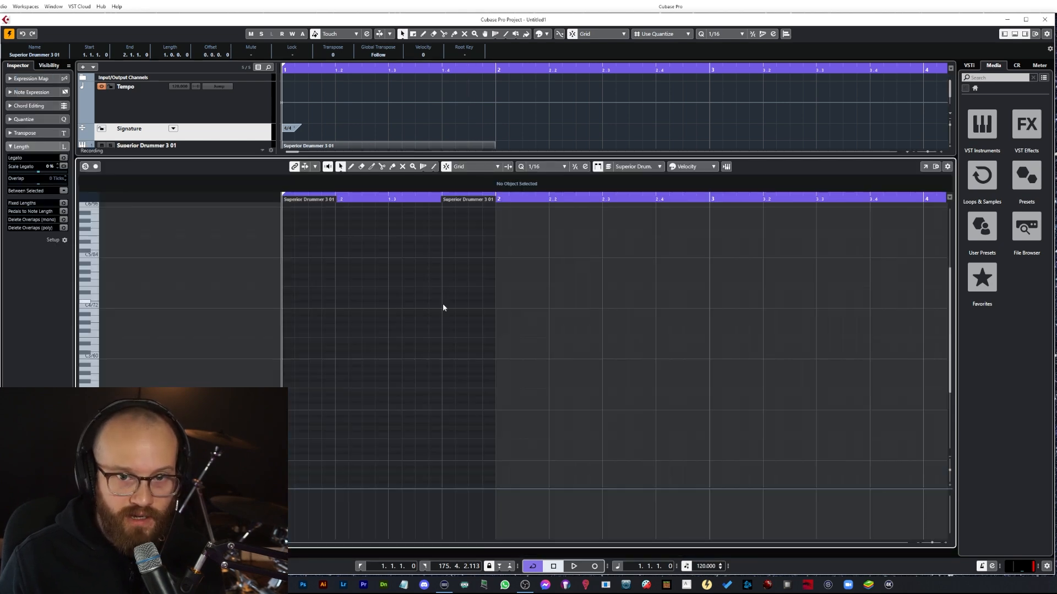
scroll(368, 292, "up", 3)
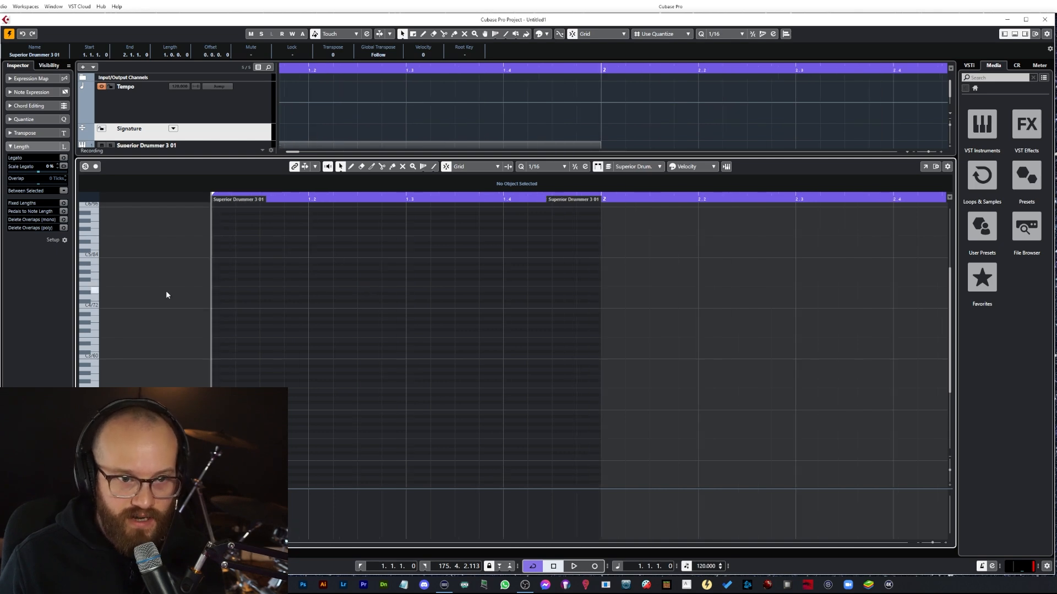
left_click(262, 552)
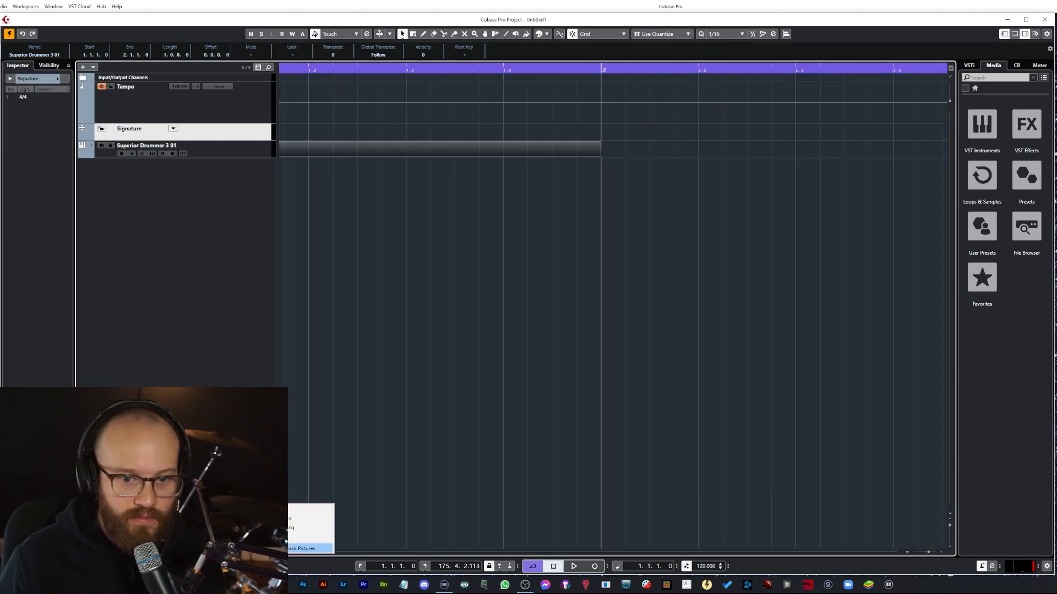
left_click(264, 548)
left_click(262, 552)
left_click(265, 548)
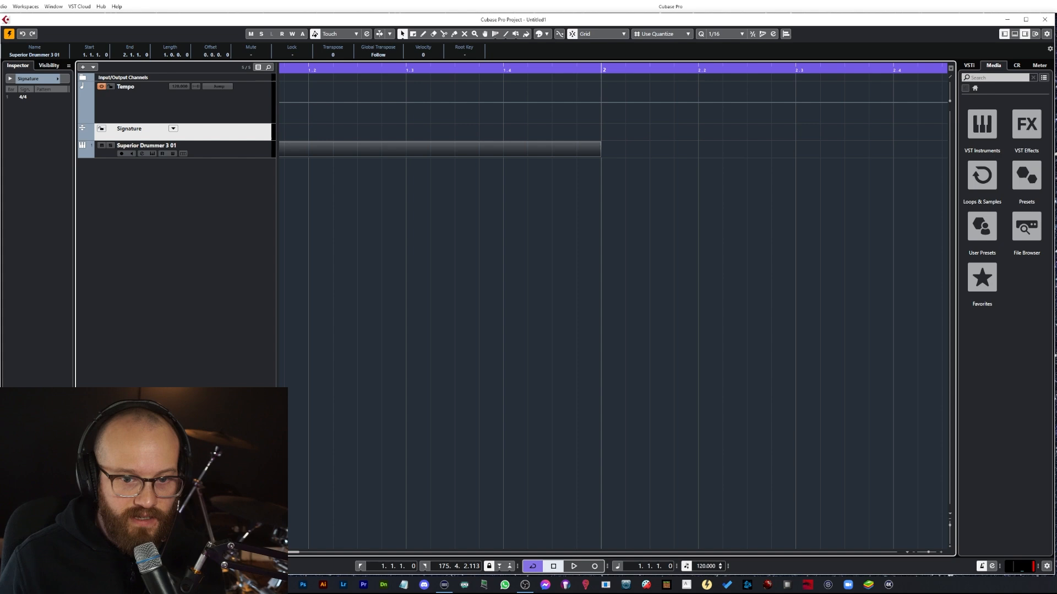
left_click(262, 552)
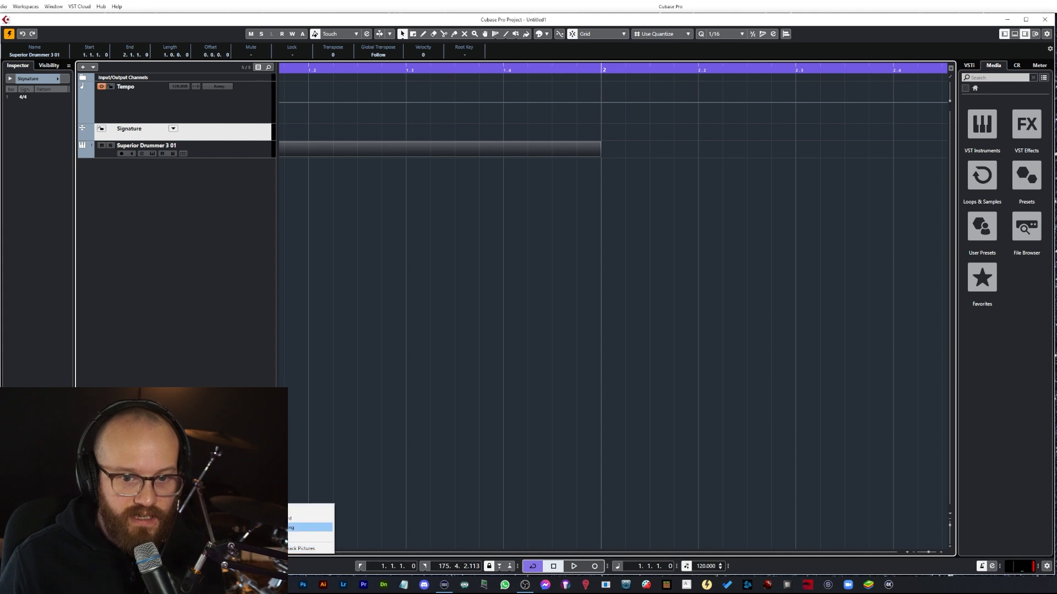
left_click(265, 509)
left_click(263, 552)
left_click(266, 527)
Step: Assign the GM Map drum map to the Superior Drummer 3 track and open the part in the Drum Editor
left_click(175, 152)
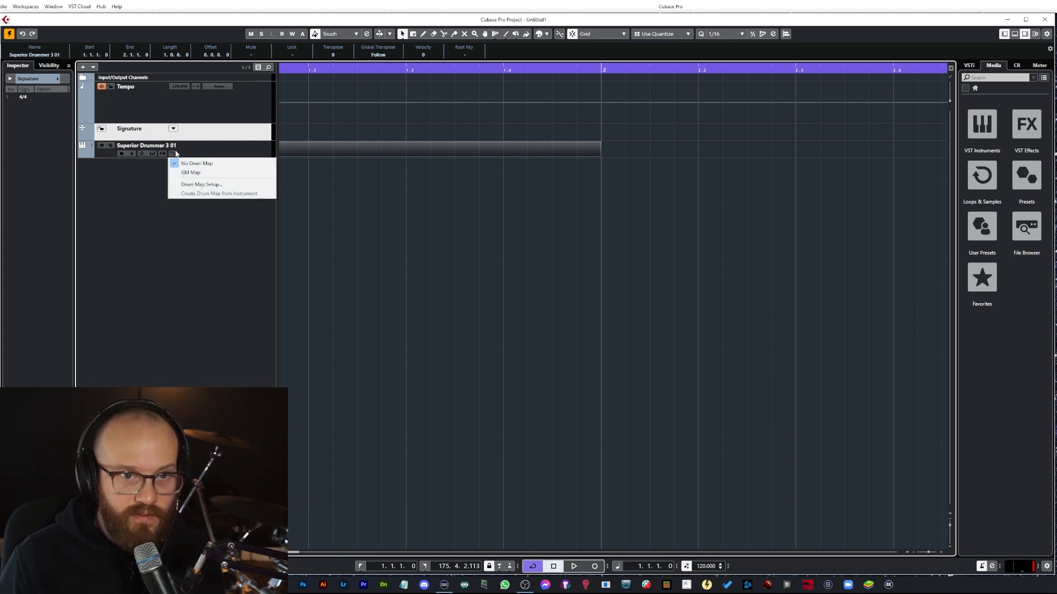
left_click(199, 174)
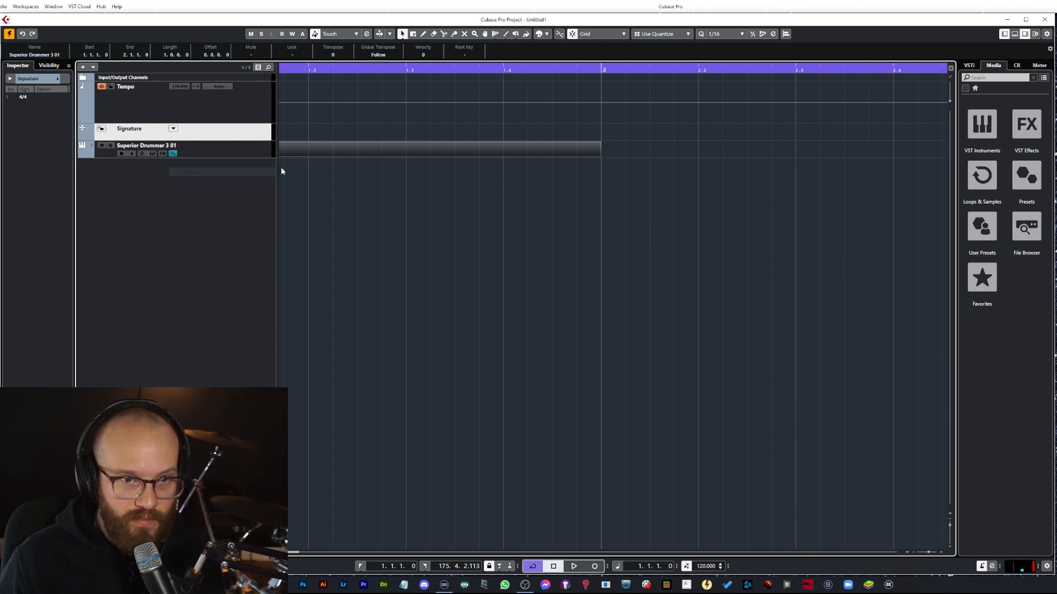
double_click(315, 151)
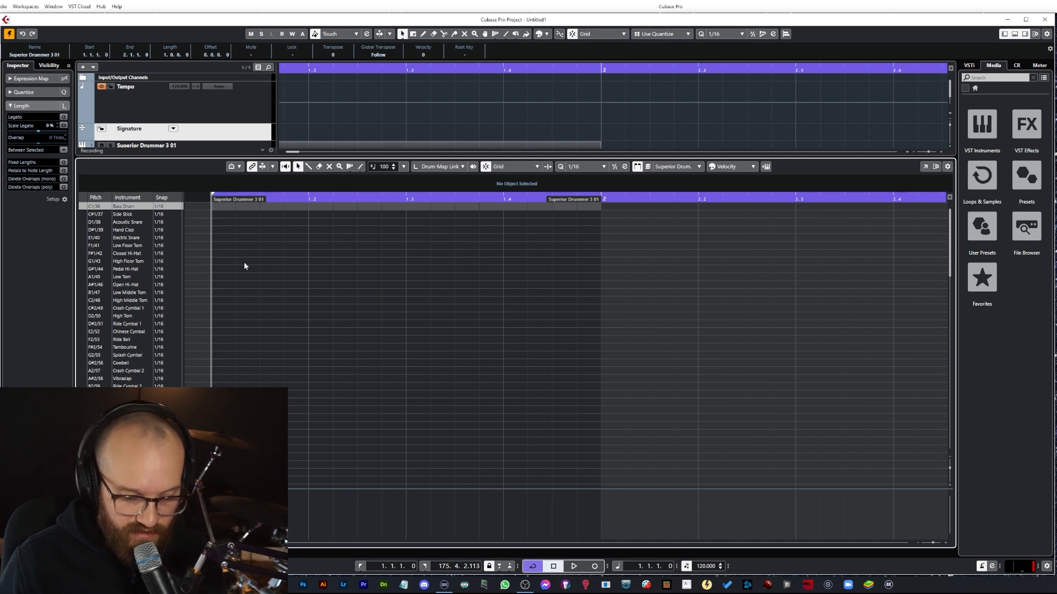
Step: Place test notes on the high floor tom and acoustic snare rows, then delete them
left_click(307, 262)
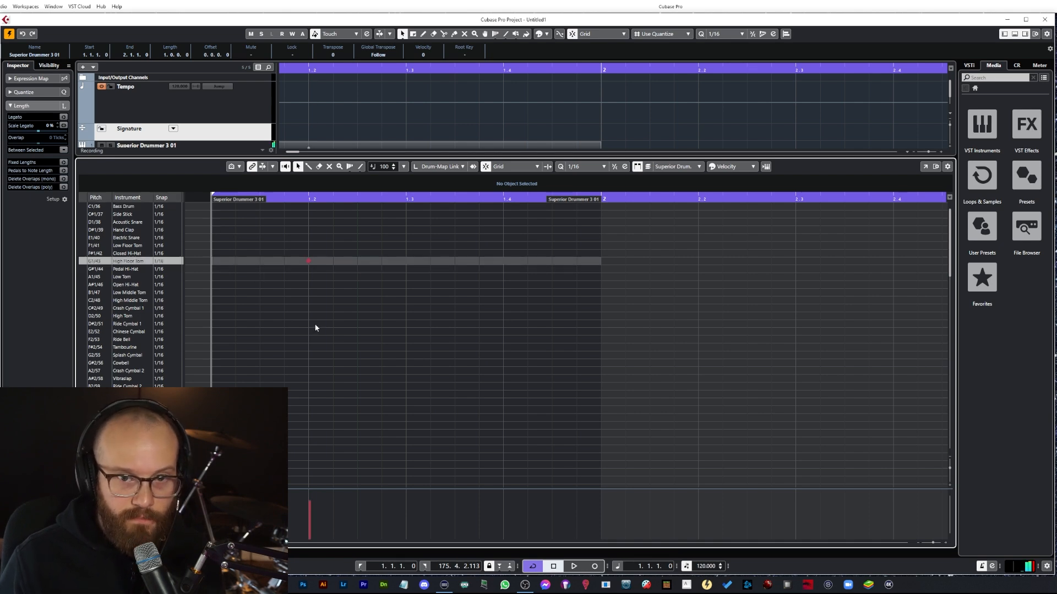
left_click(406, 221)
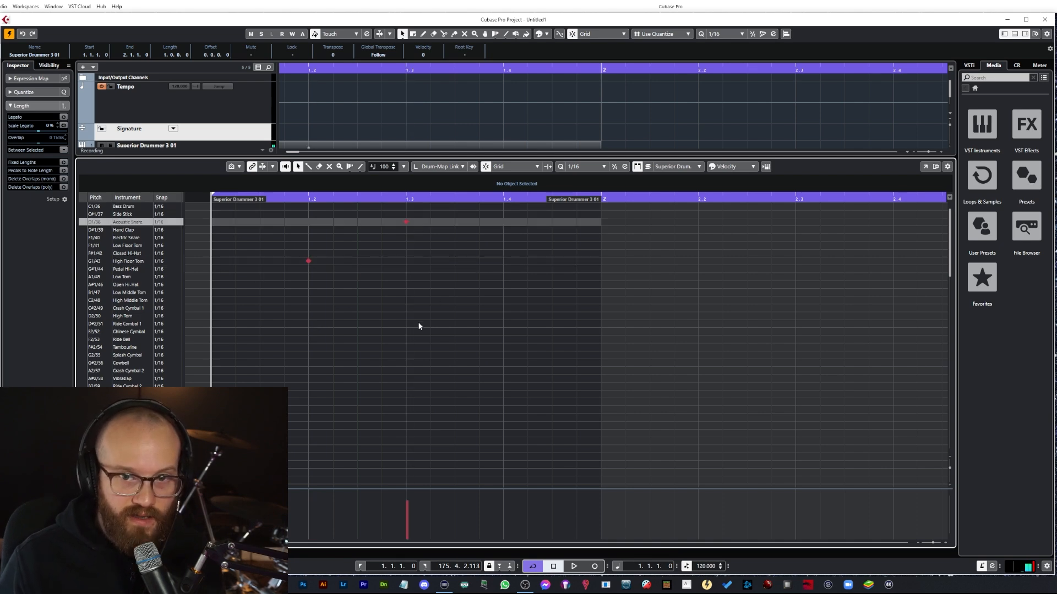
left_click(406, 222)
key("Delete")
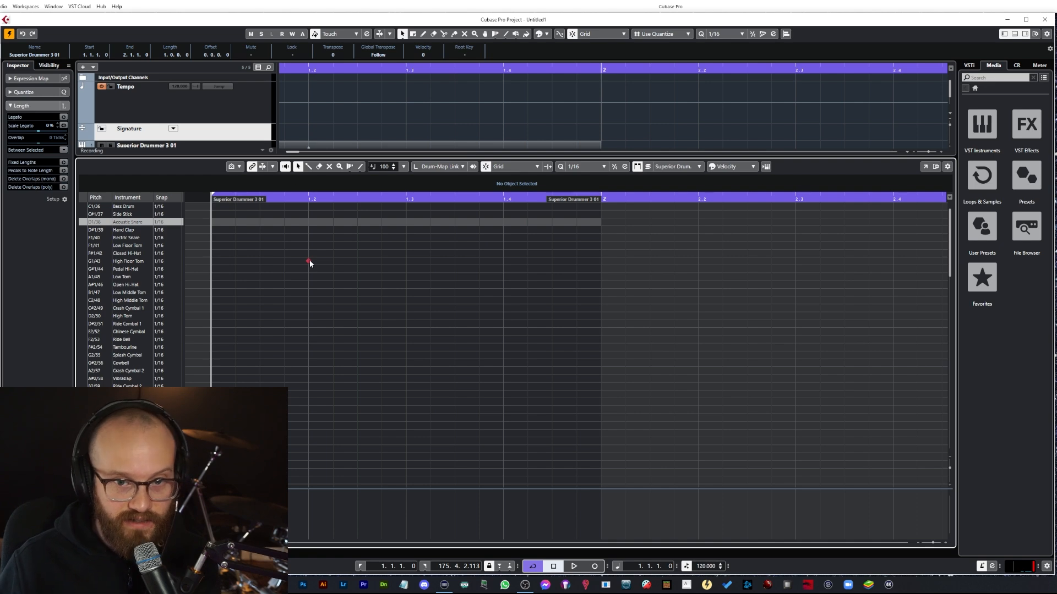
Step: Set the editor's quantize value to 1/16
left_click(584, 166)
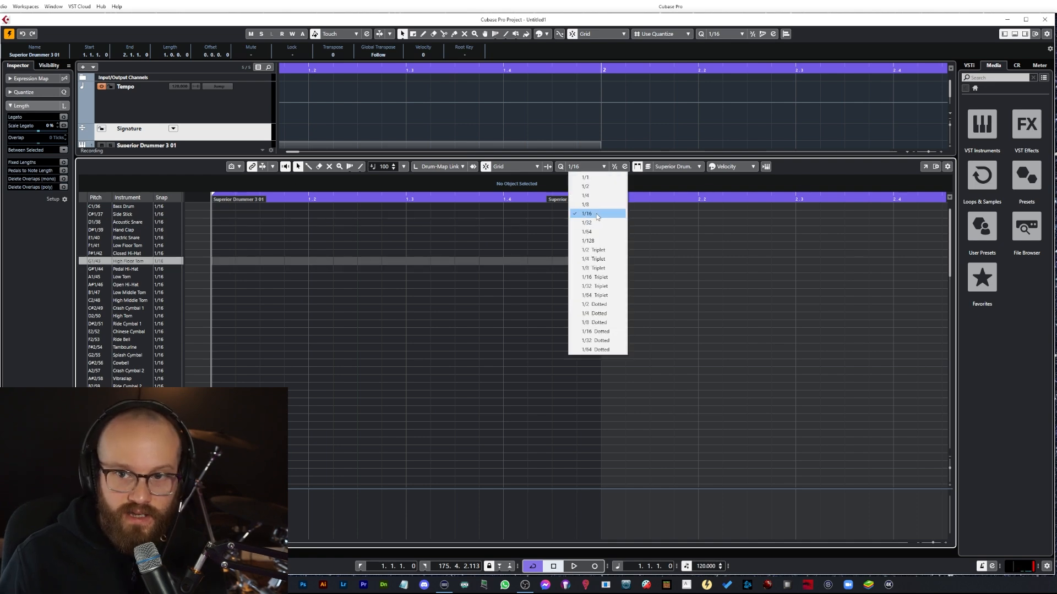
left_click(598, 215)
left_click(576, 163)
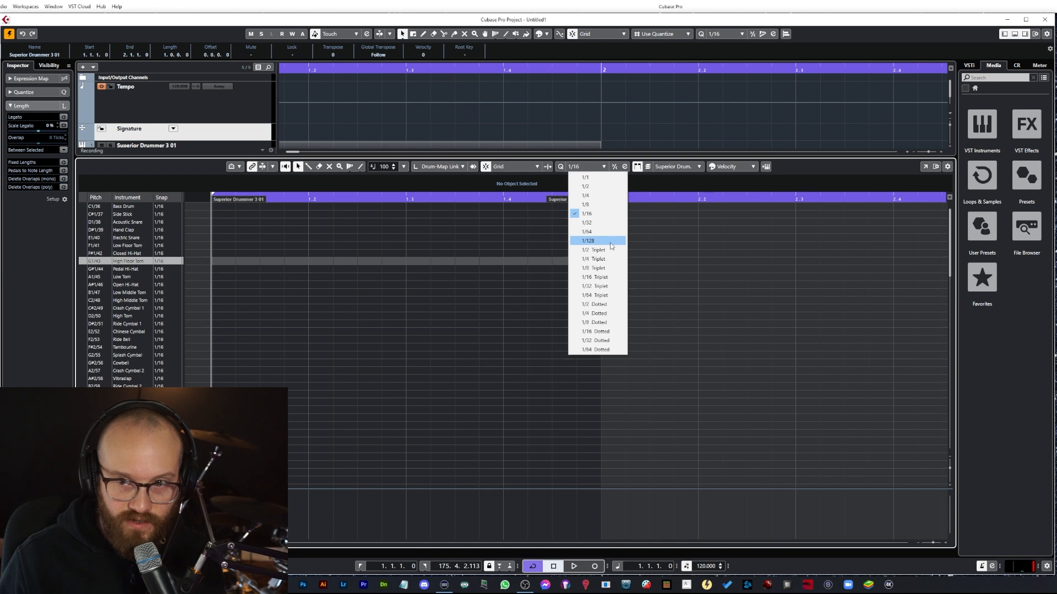
left_click(606, 214)
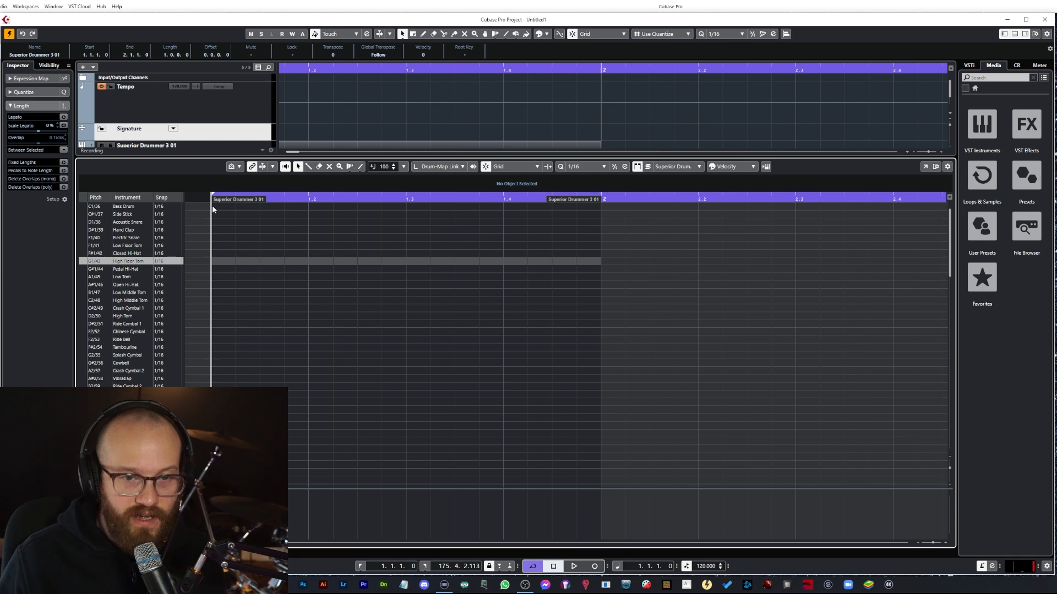
Step: Enter a bass drum note on the downbeat and two acoustic snare notes on the following sixteenths
left_click(214, 207)
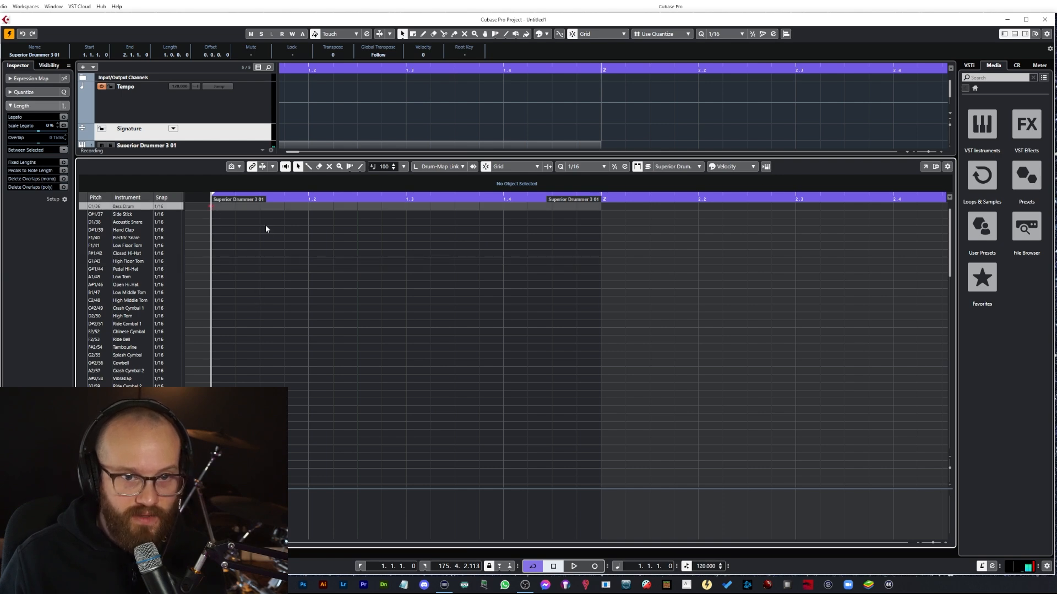
left_click(237, 221)
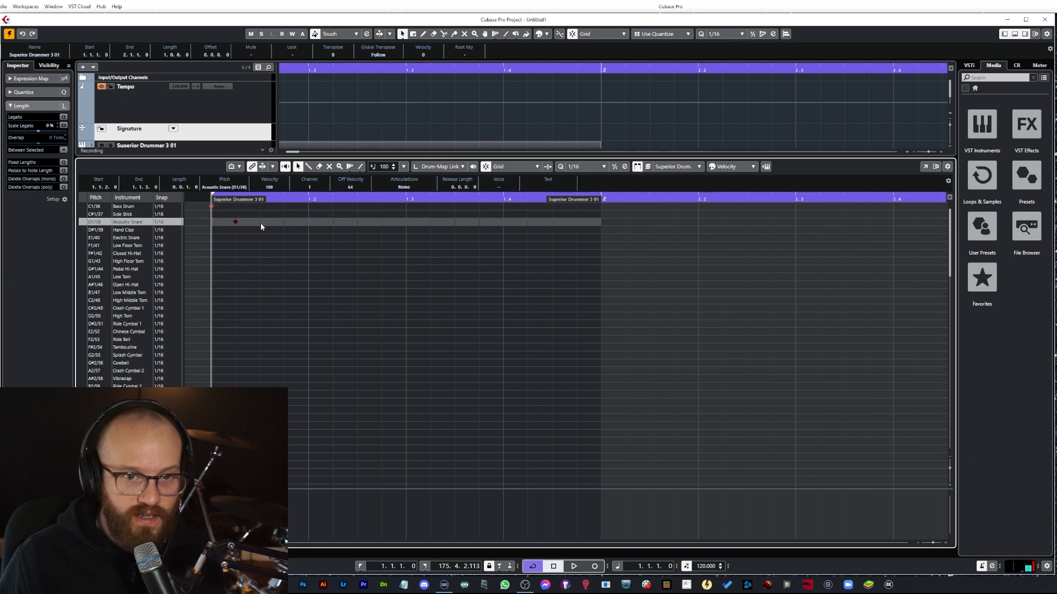
left_click(259, 222)
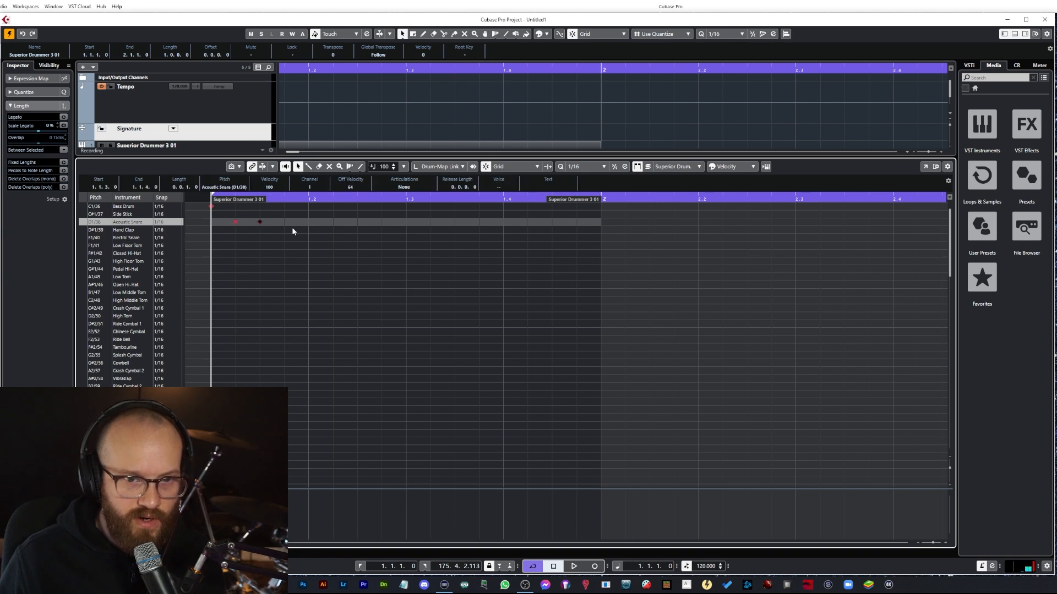
left_click(258, 222)
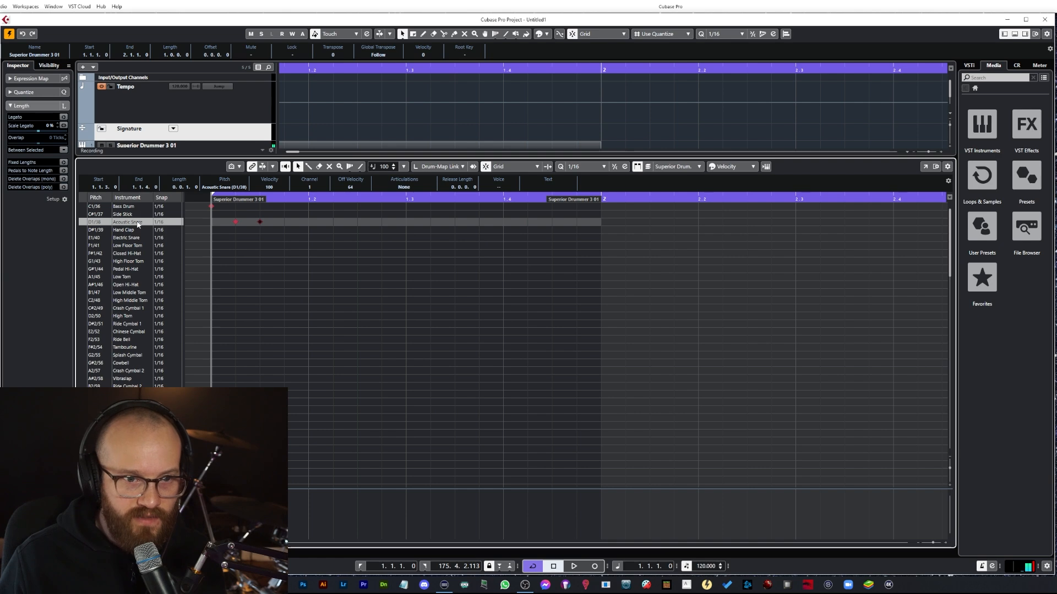
Step: Add an electric snare note on the fourth sixteenth of the first beat
double_click(260, 238)
left_click_drag(260, 238, 285, 239)
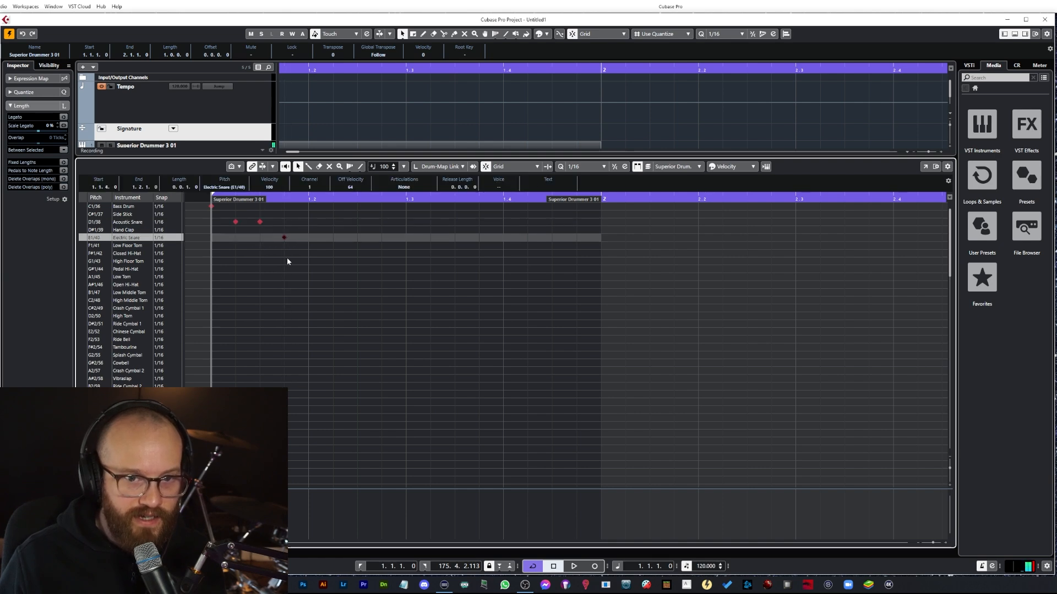
left_click_drag(284, 500, 285, 498)
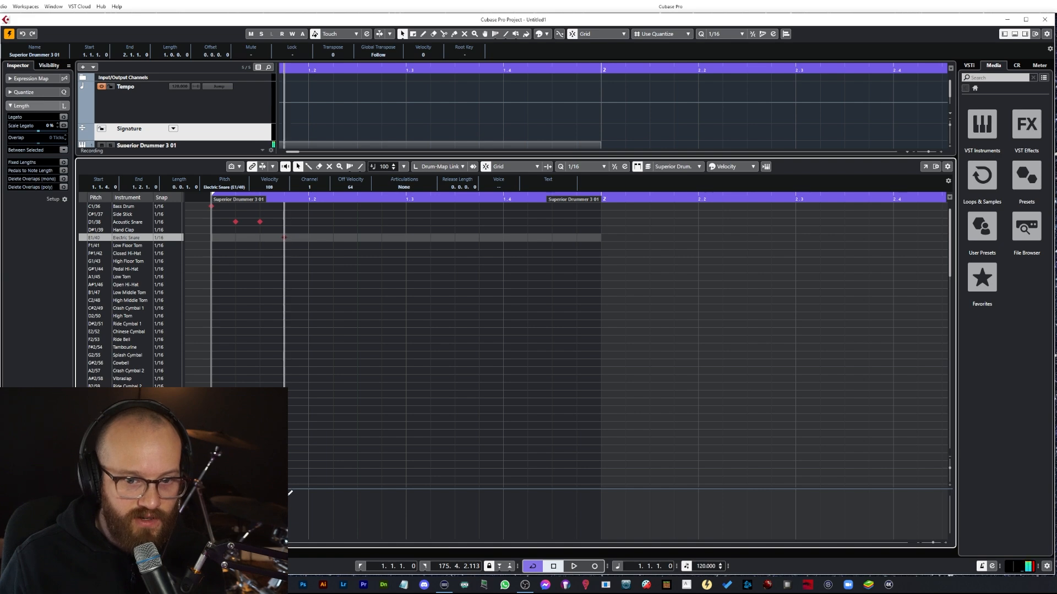
Step: Lower the velocity of both acoustic snare notes to 32
left_click(236, 221)
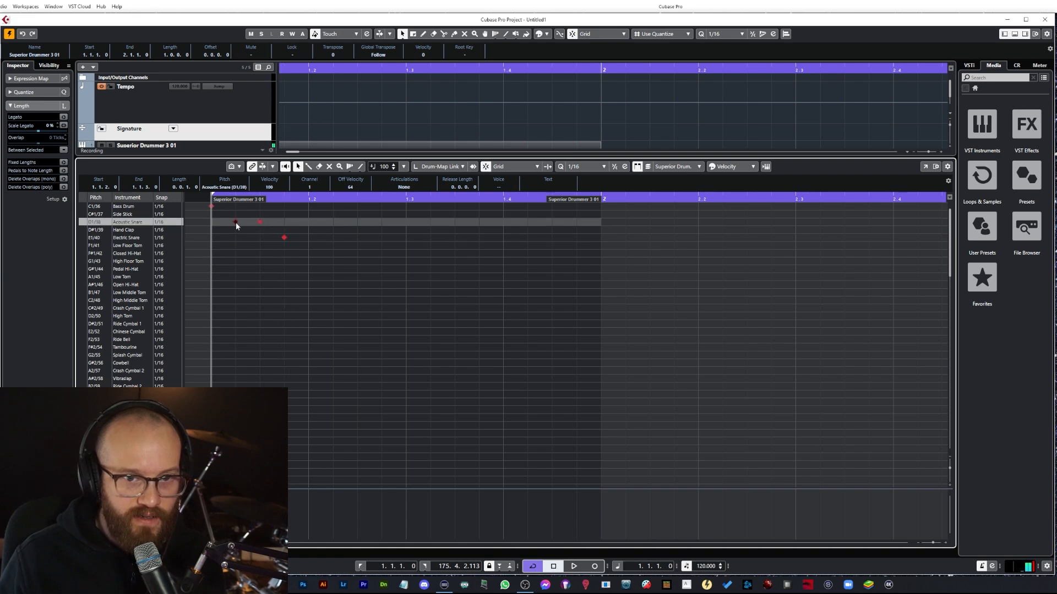
left_click_drag(275, 217, 225, 227)
left_click_drag(236, 500, 236, 527)
Step: Play back the drum pattern to audition it
key("space")
key("space")
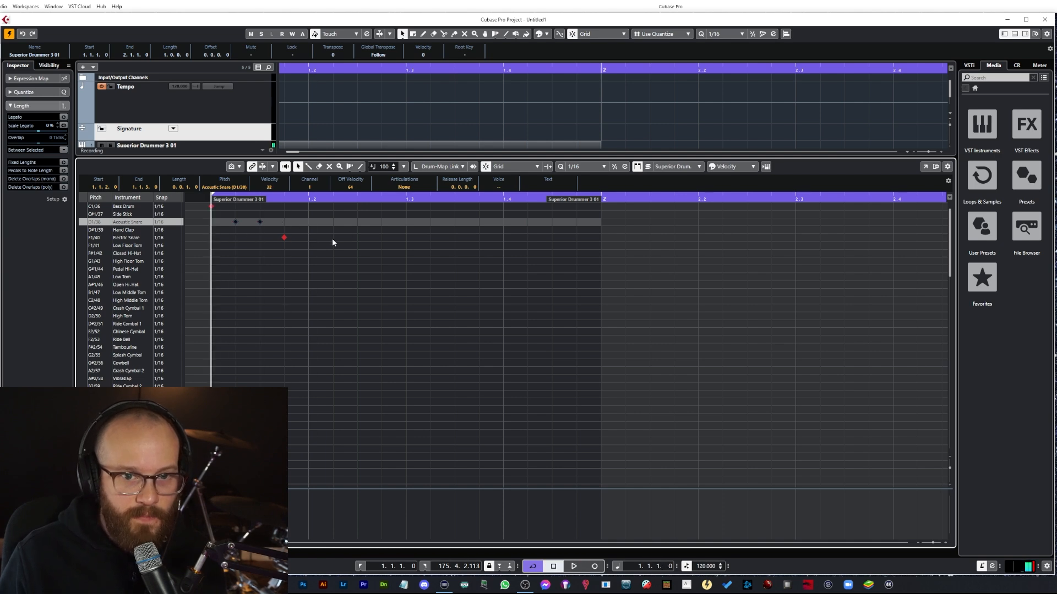
key("space")
key("space")
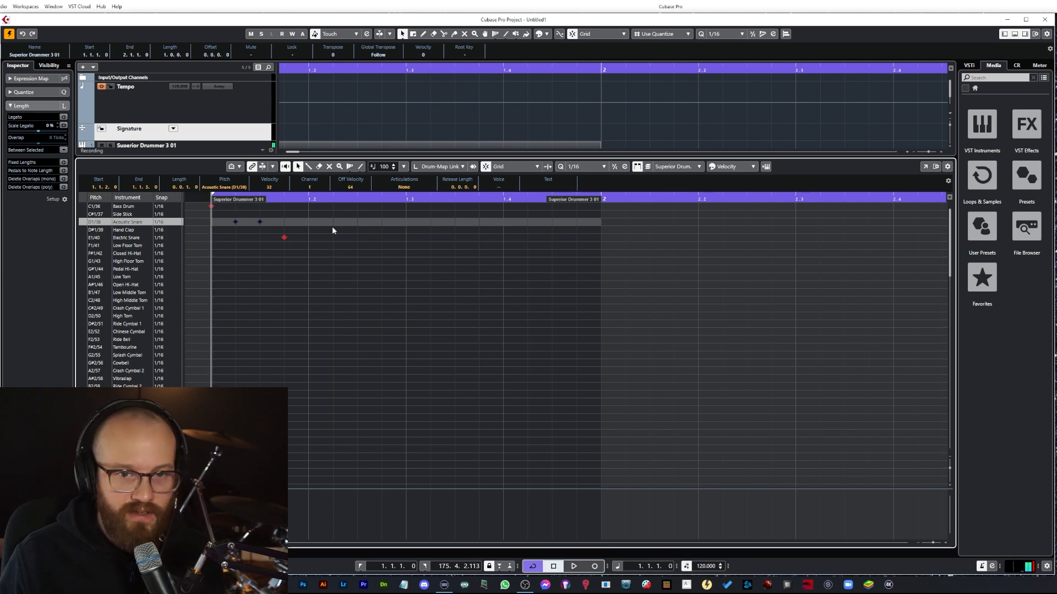
Step: Select the four-note pattern, paste a copy at beat 2, and play it back
left_click_drag(306, 206, 208, 248)
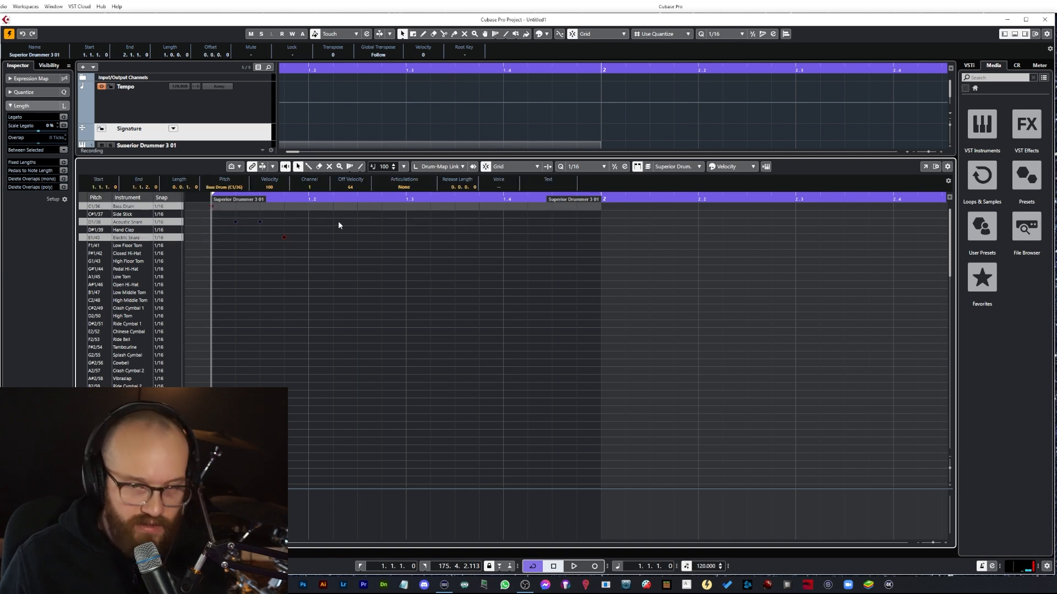
left_click(306, 198)
key("ctrl+v")
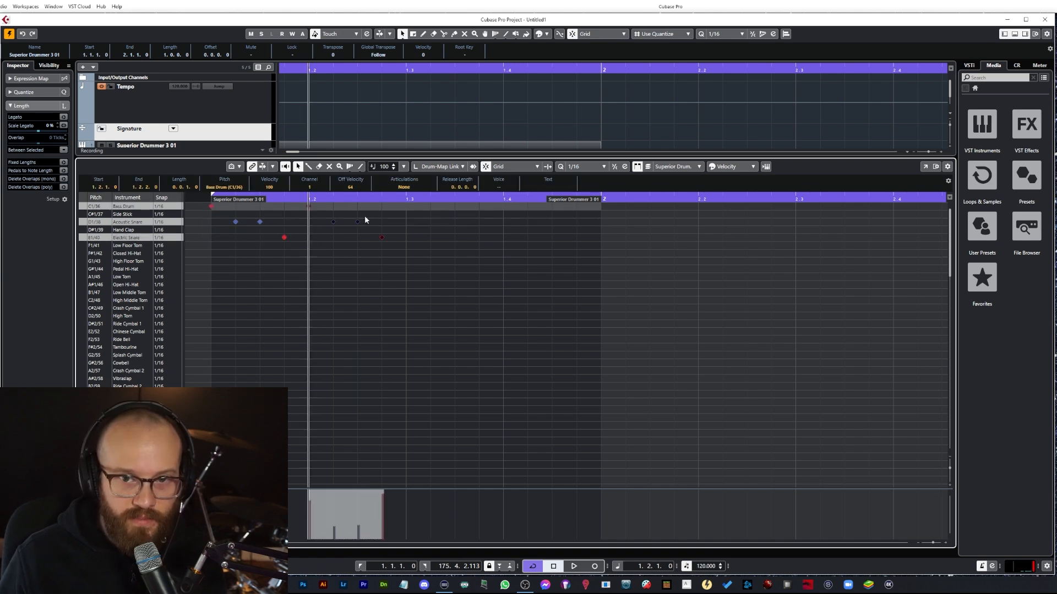
key("space")
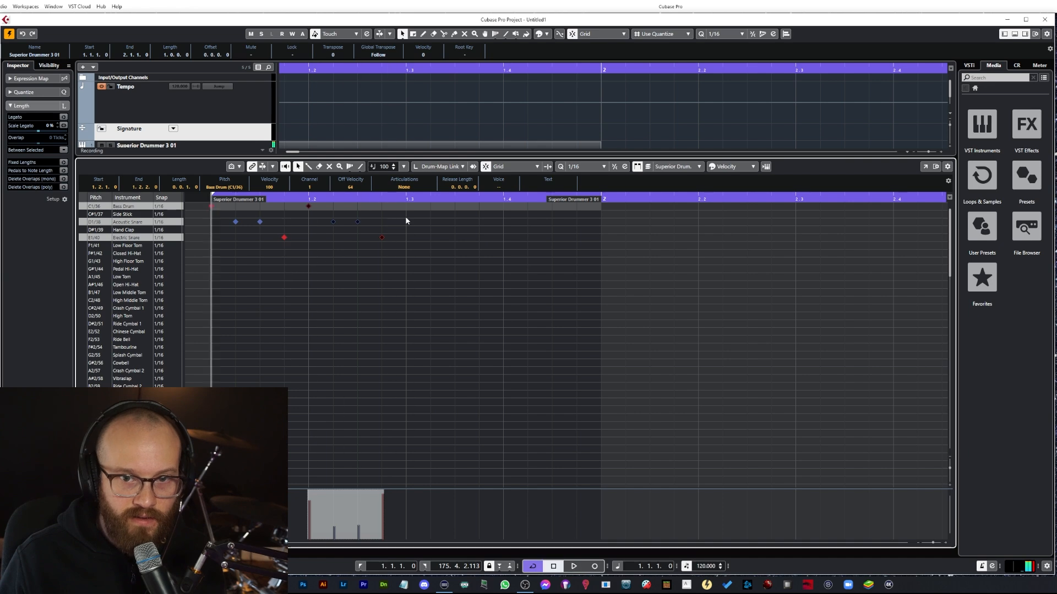
Step: Play back the pattern, then set the cycle range to end at bar 2 and loop-play the first bar
left_click(342, 223)
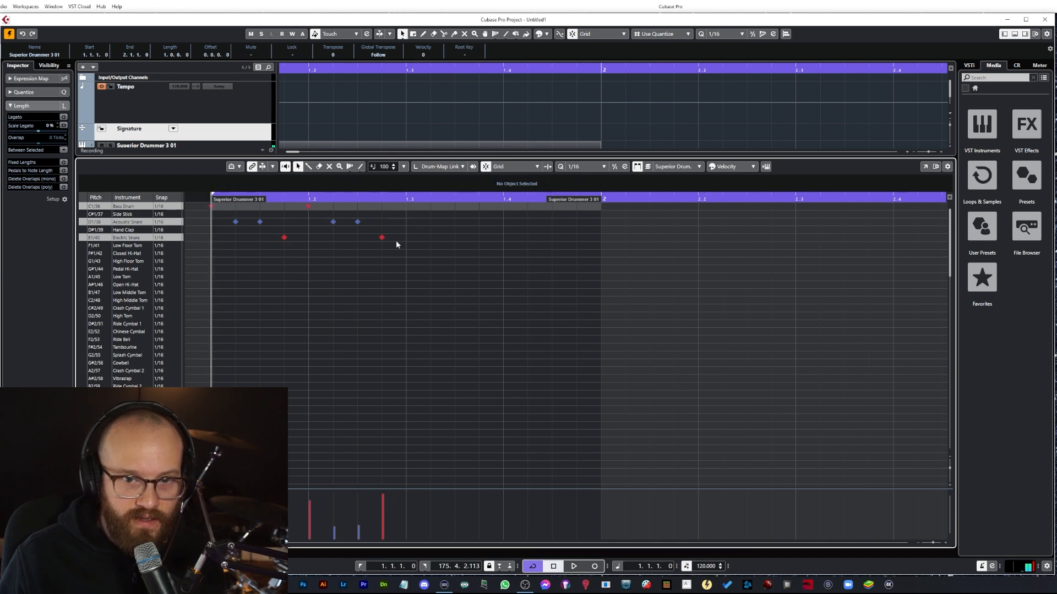
key("space")
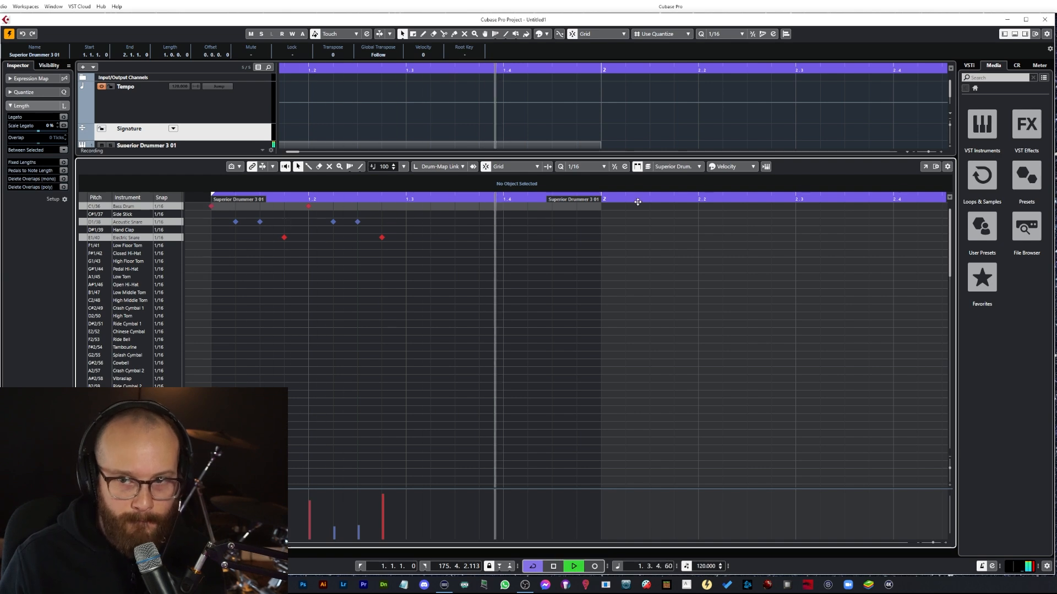
key("space")
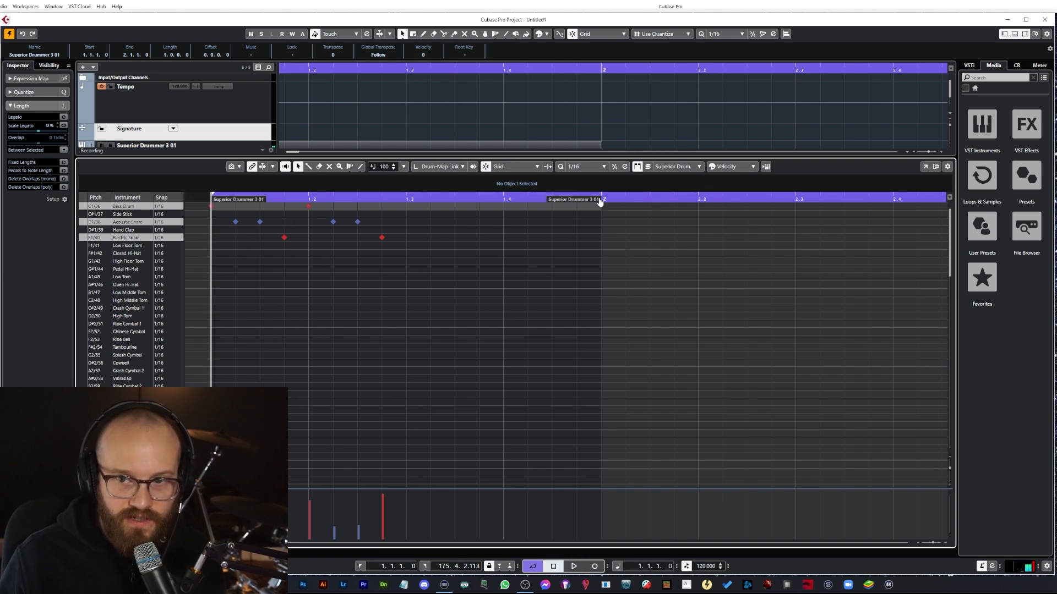
left_click(603, 197)
left_click(605, 193, "alt")
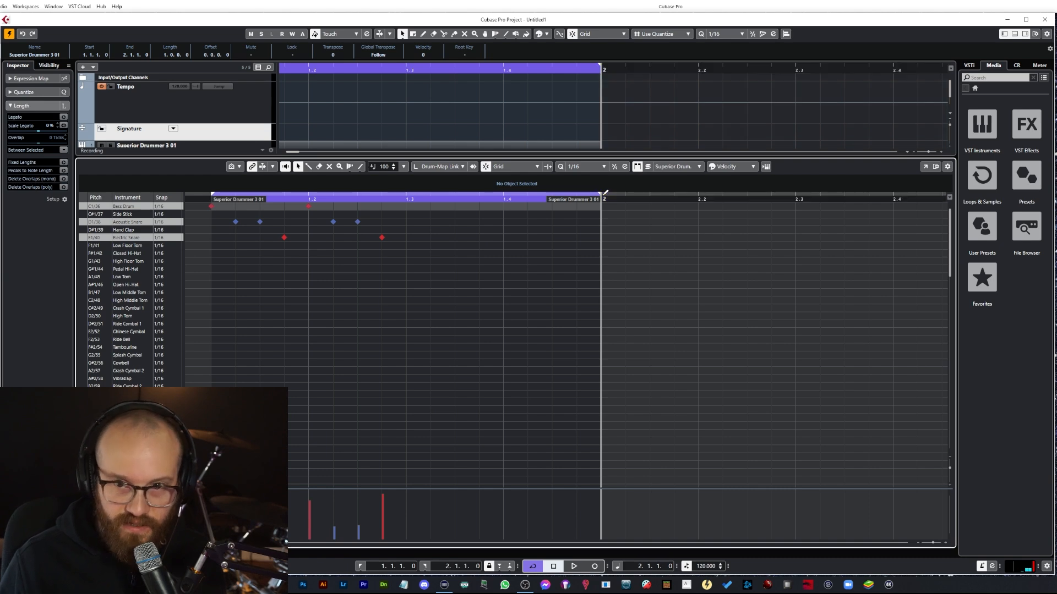
key("space")
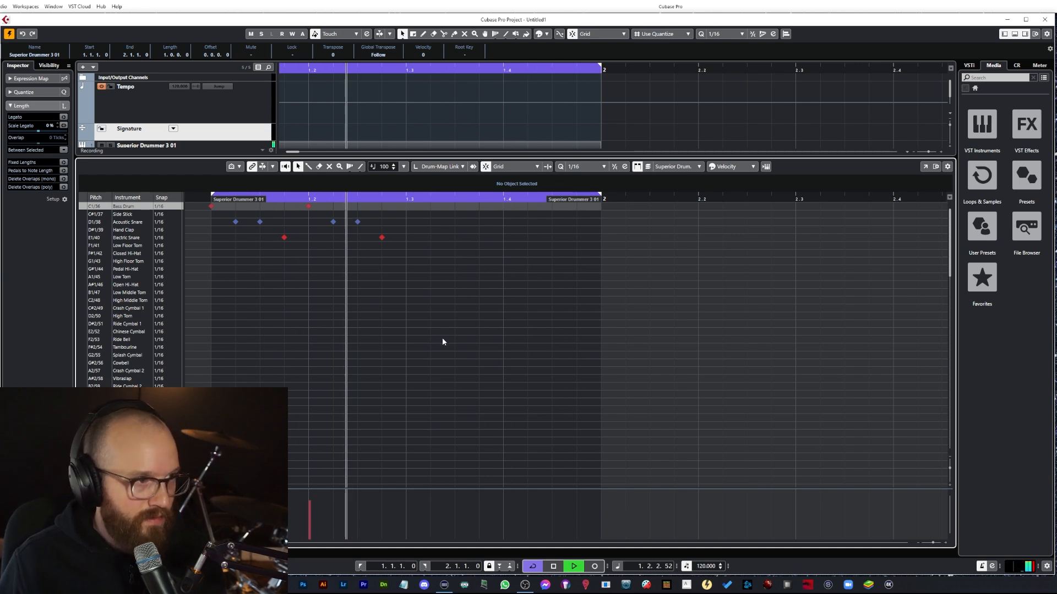
key("space")
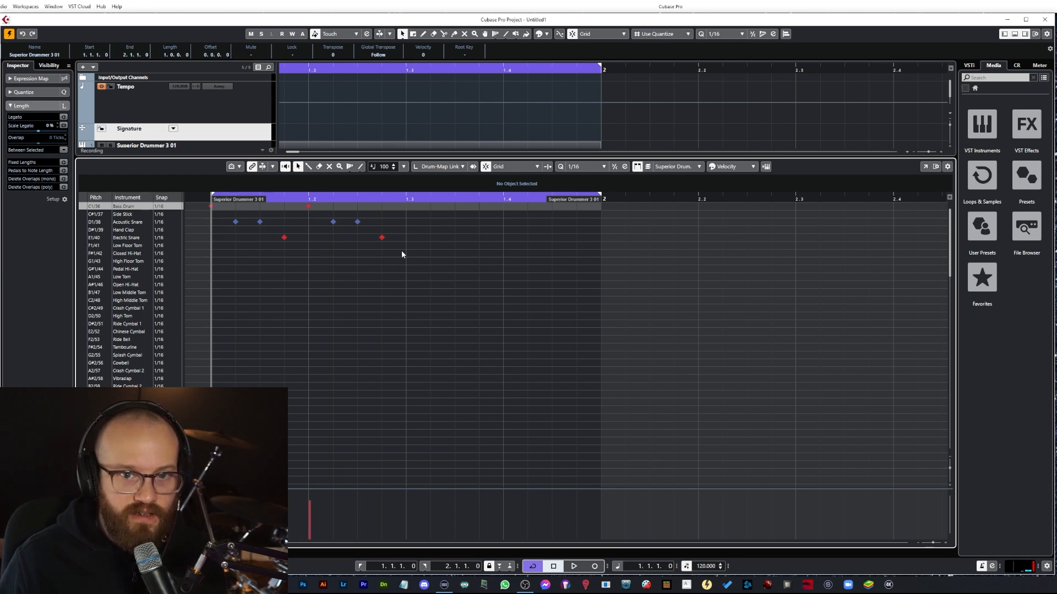
Step: Add an acoustic snare note on beat 3 of bar 1 and lower its velocity to about 34
left_click_drag(401, 243, 208, 203)
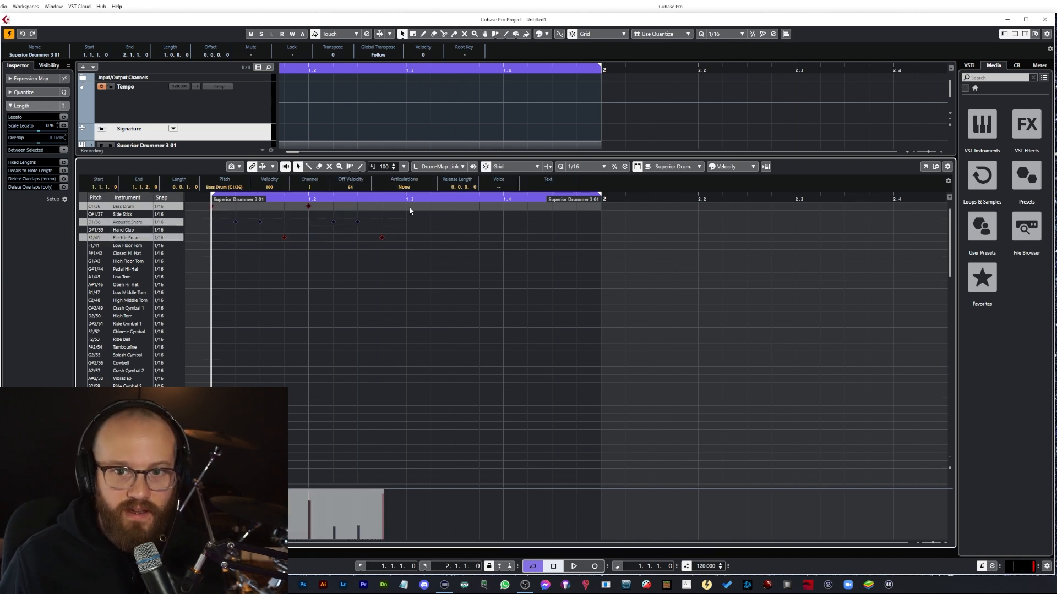
left_click(393, 246)
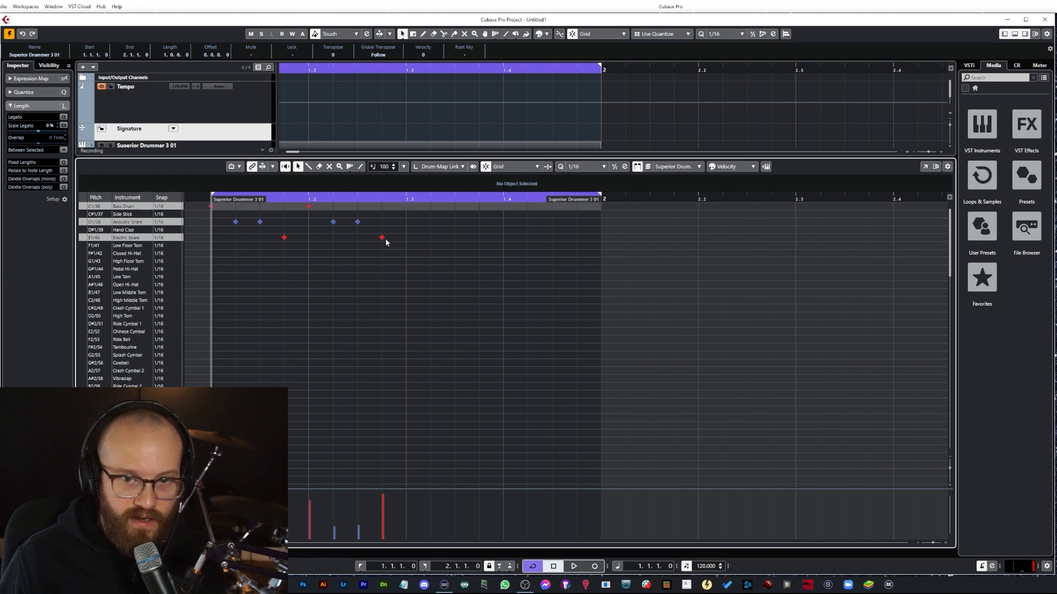
left_click(406, 222)
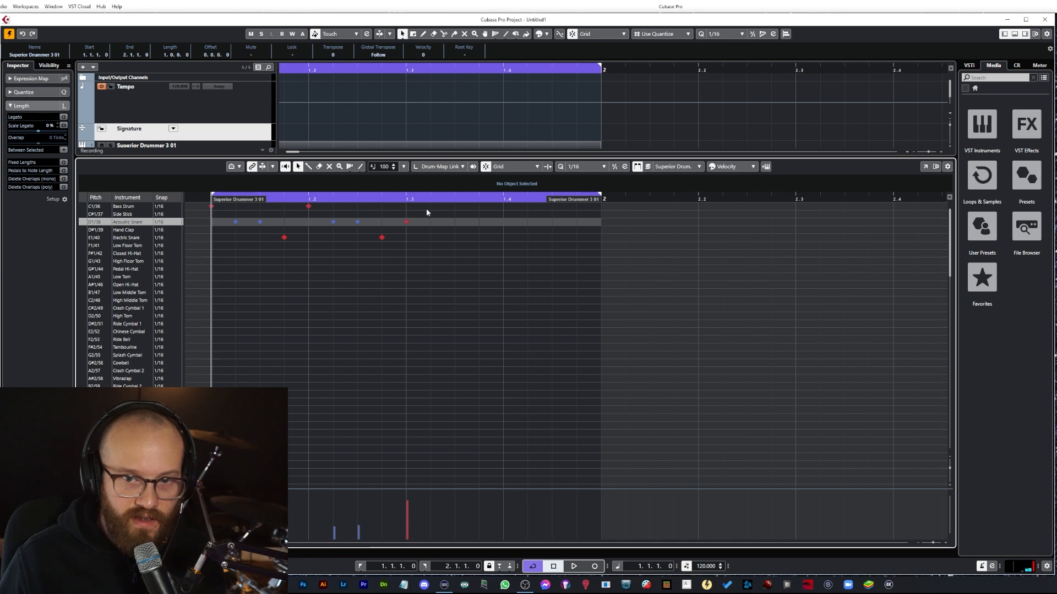
left_click_drag(408, 502, 412, 518)
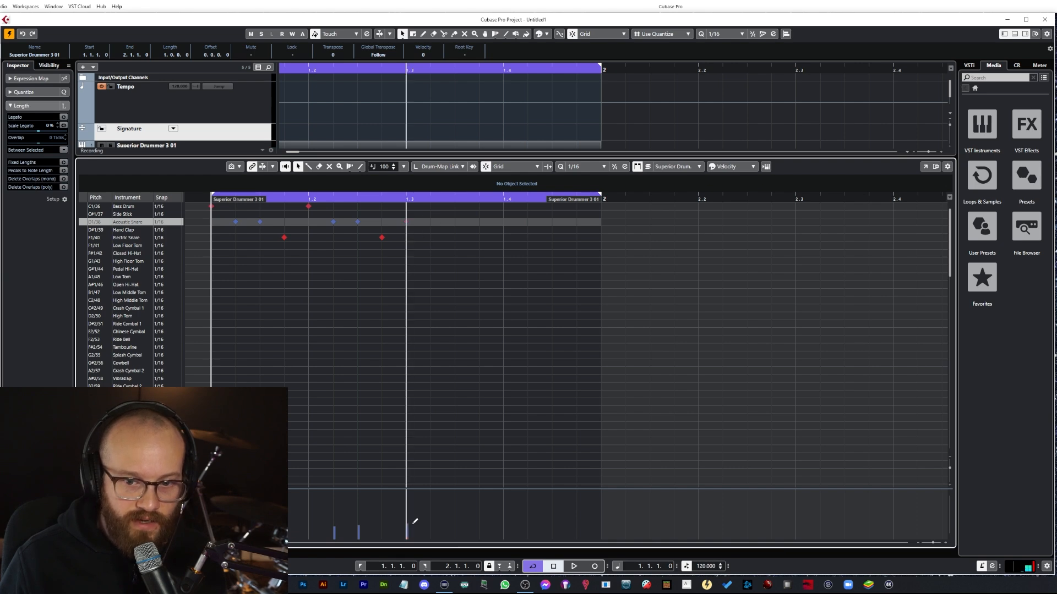
Step: Select the notes from the start through beat 3, paste a copy at position 1.3.2, and play it back
left_click_drag(429, 278, 190, 205)
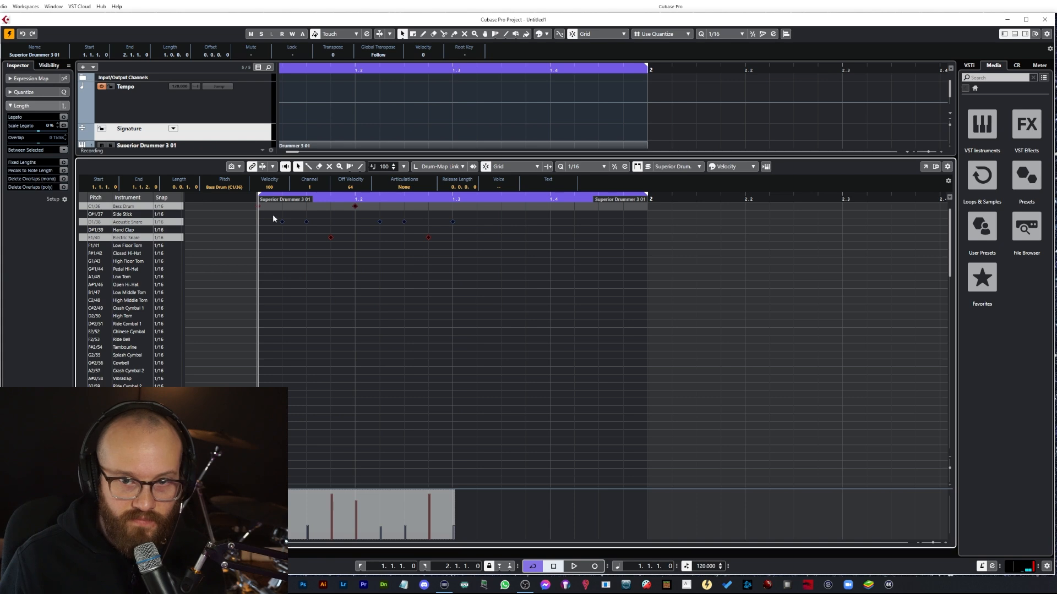
left_click(478, 198)
key("ctrl+v")
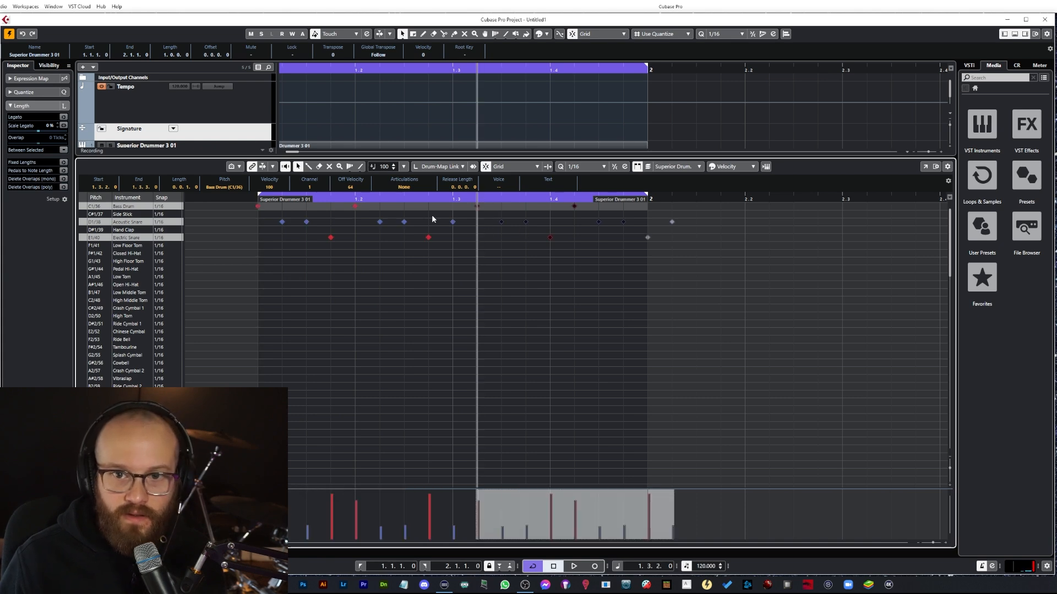
key("space")
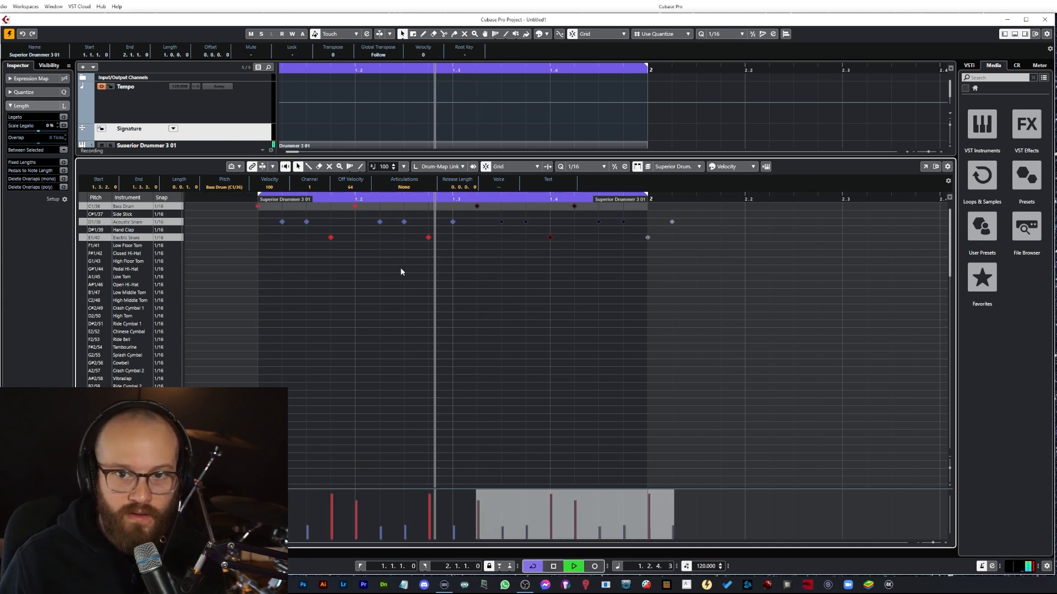
key("space")
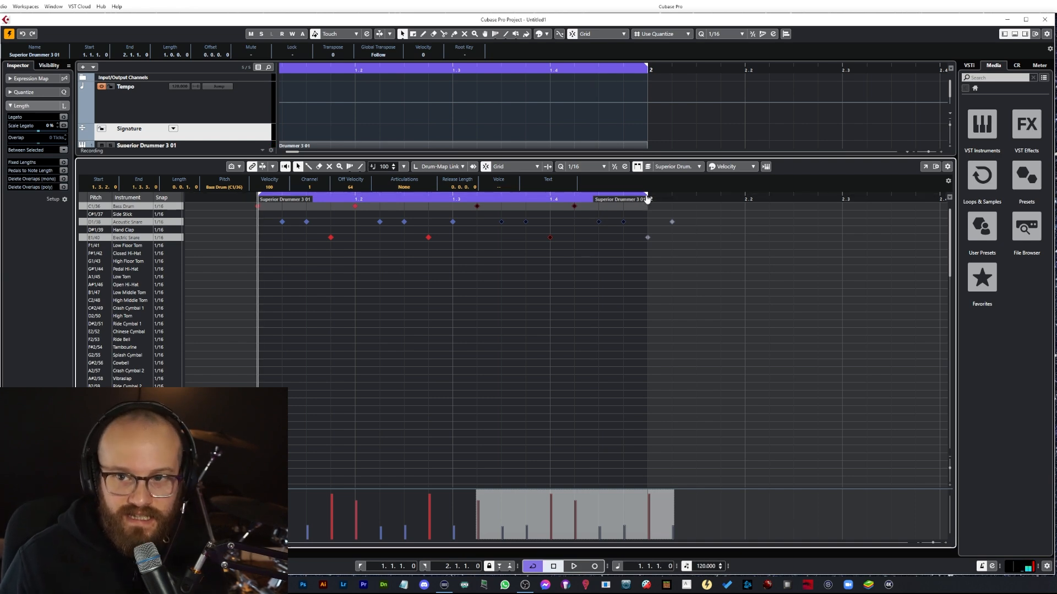
Step: Extend the cycle range to beat 4 of bar 2 and check the velocities of individual notes in the pattern
left_click_drag(647, 198, 938, 205)
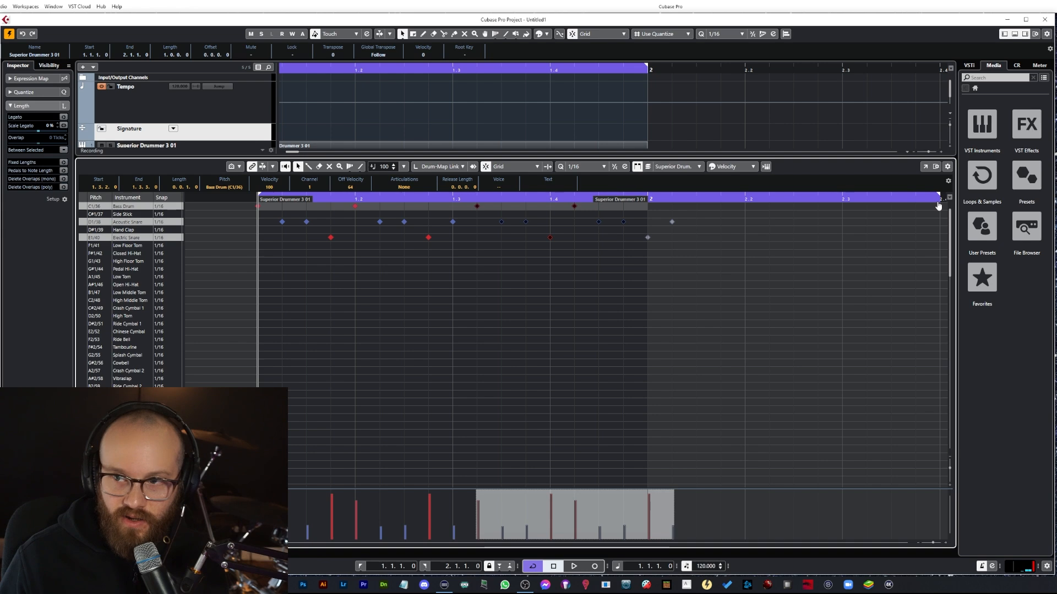
left_click(453, 221)
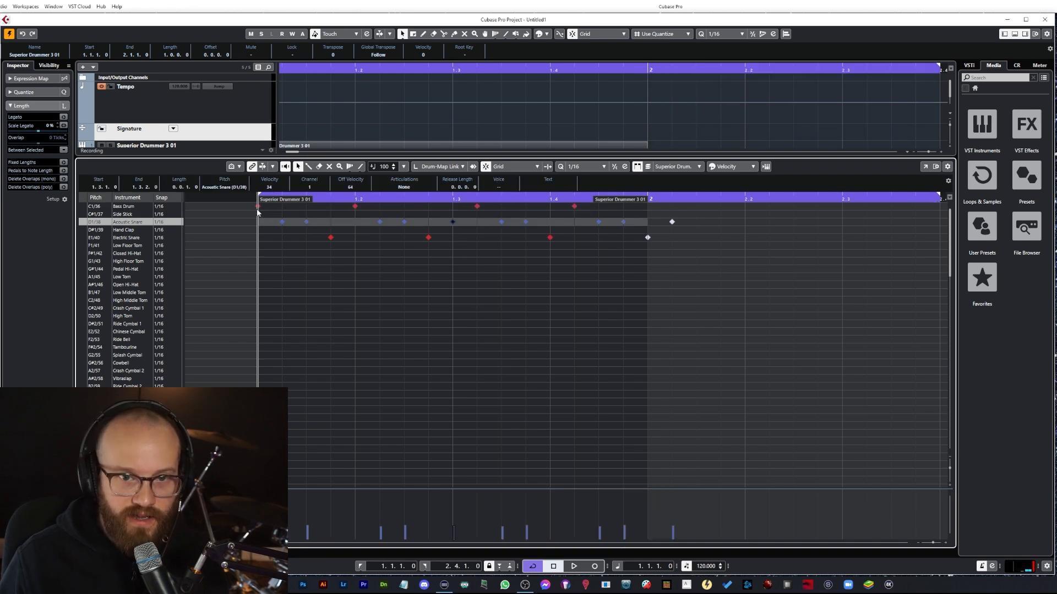
left_click(330, 237)
left_click(355, 206)
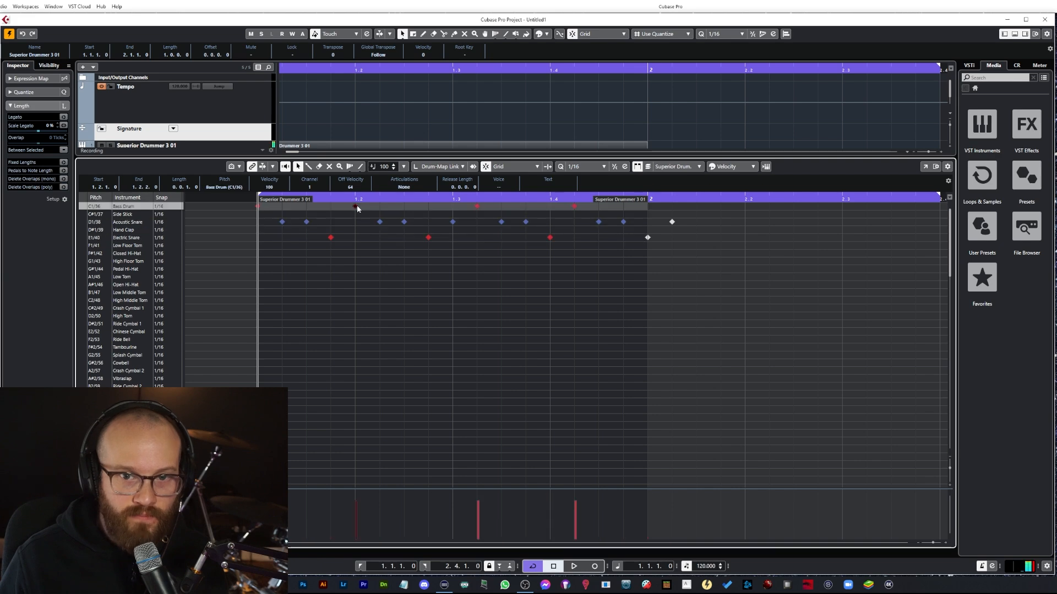
left_click(380, 222)
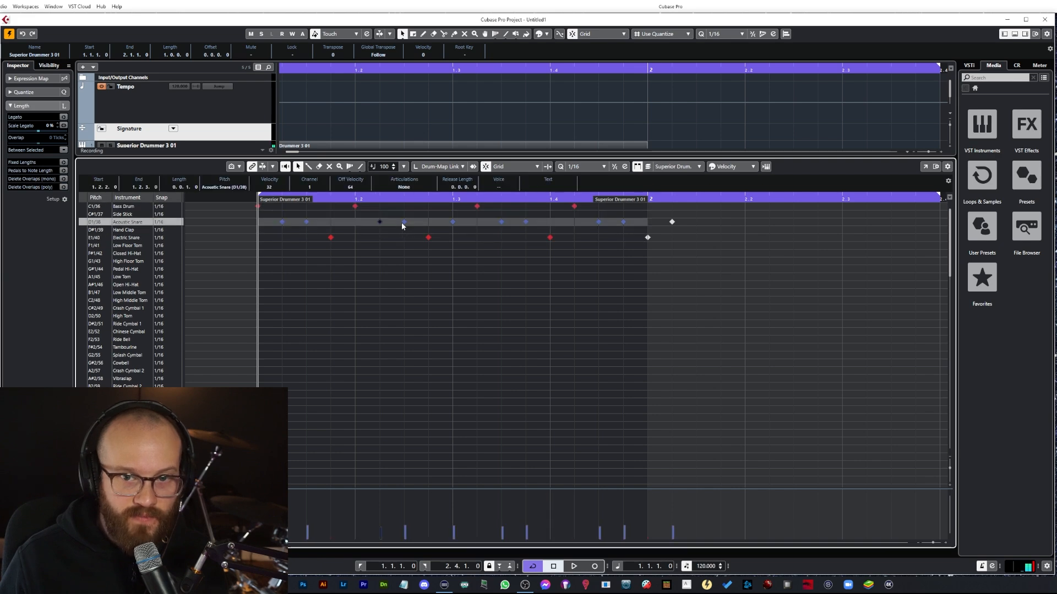
left_click(429, 238)
left_click(453, 222)
left_click(476, 199)
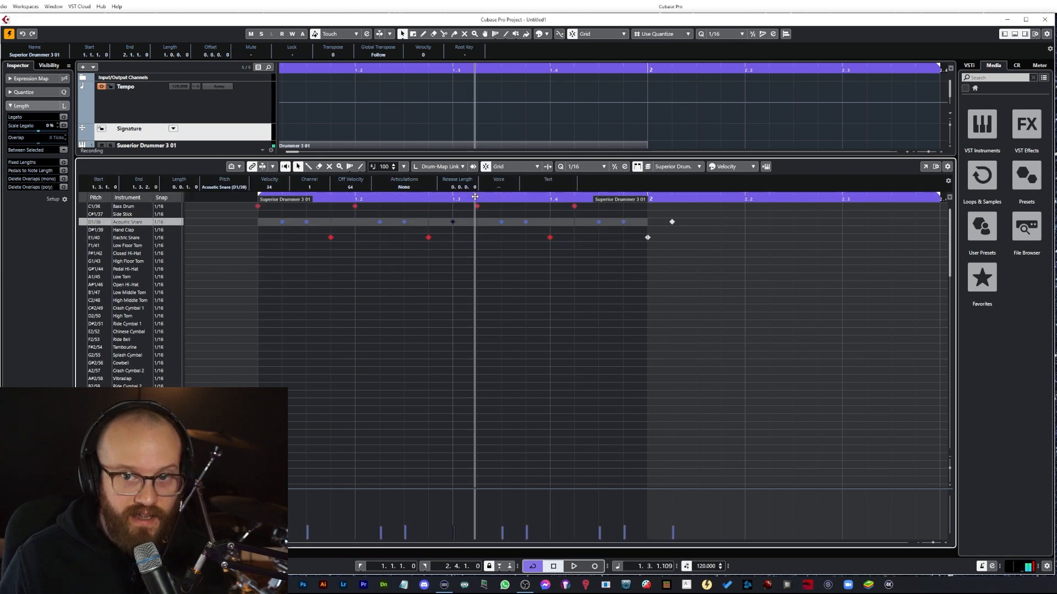
Step: Lengthen the drum part to end near beat 4 of bar 2 and check the velocities of the first notes again
left_click_drag(622, 203, 927, 208)
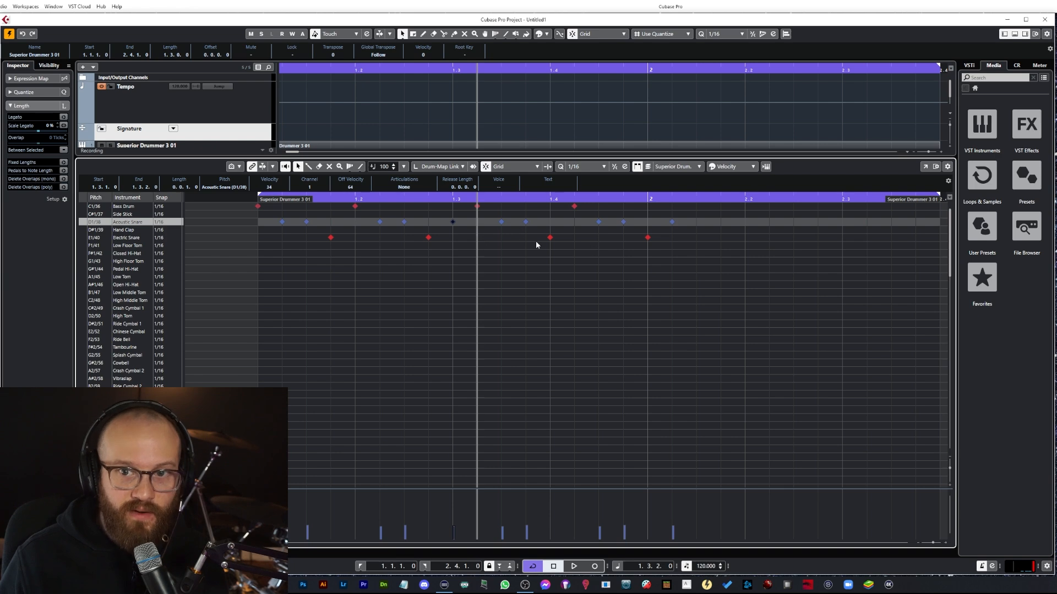
left_click(261, 200)
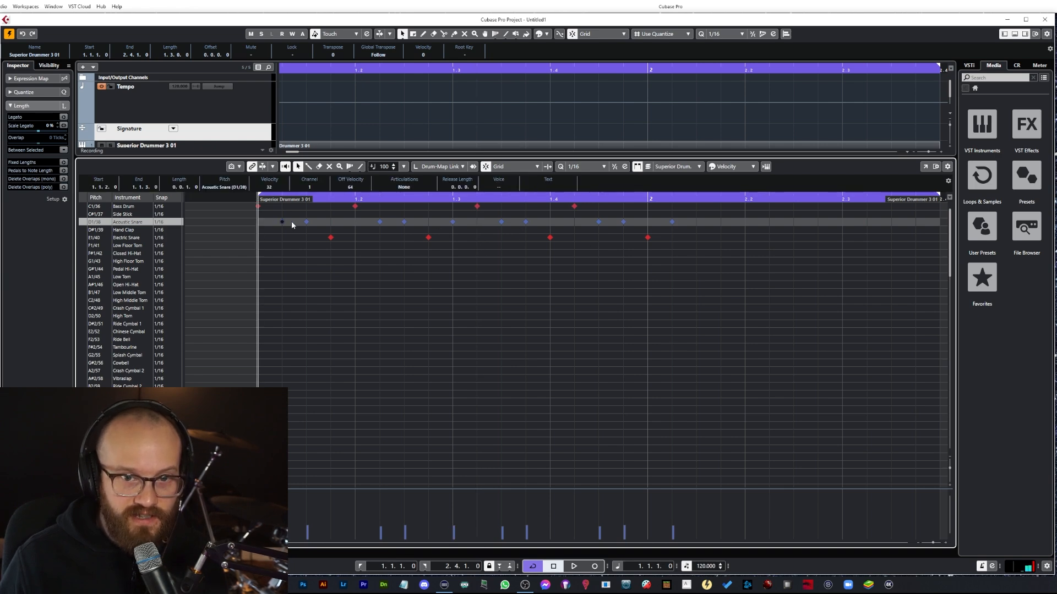
left_click(330, 237)
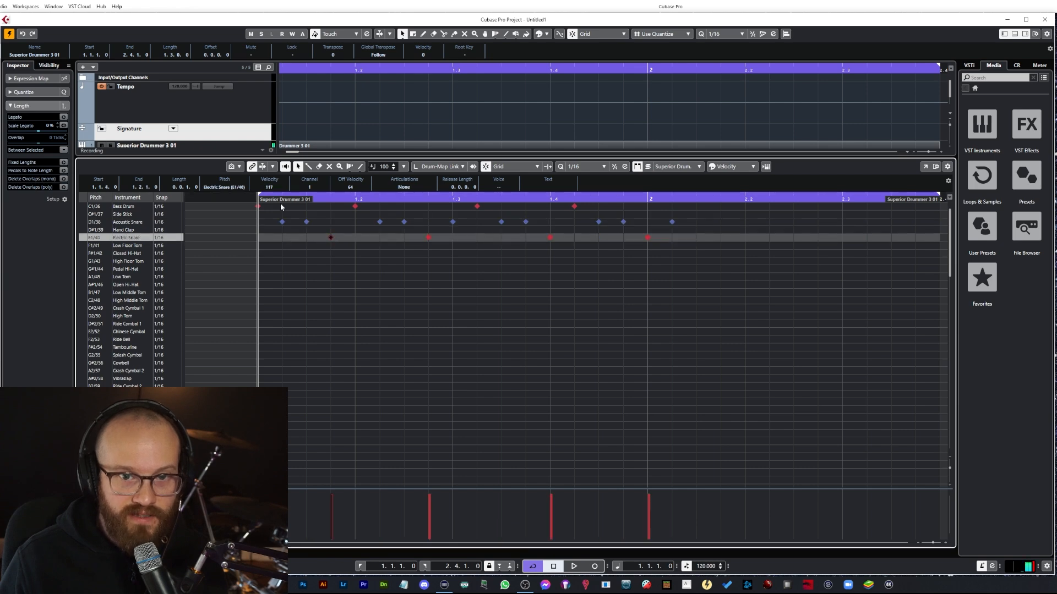
left_click(355, 206)
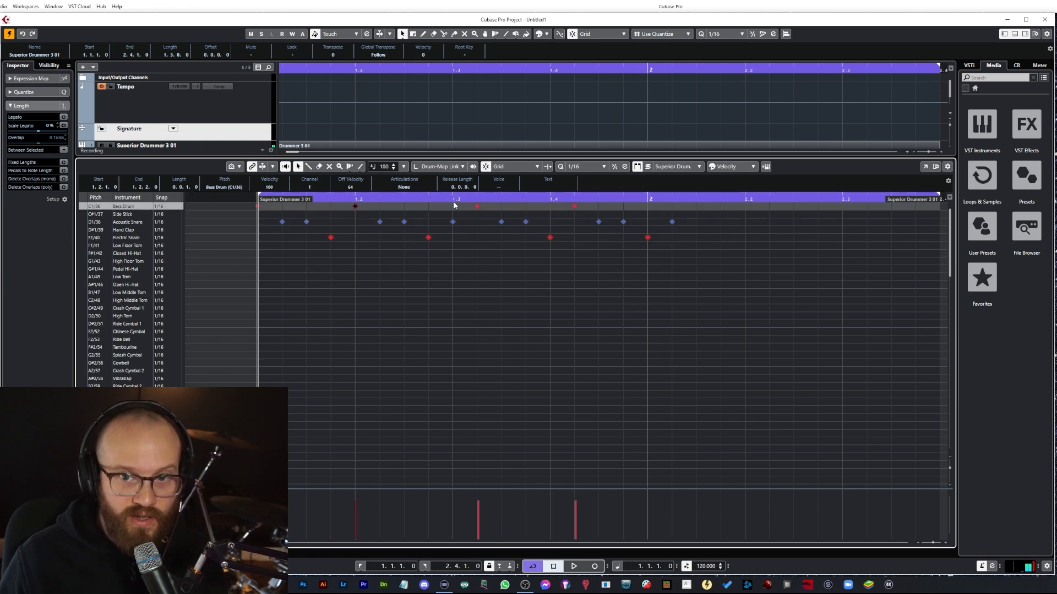
left_click(453, 221)
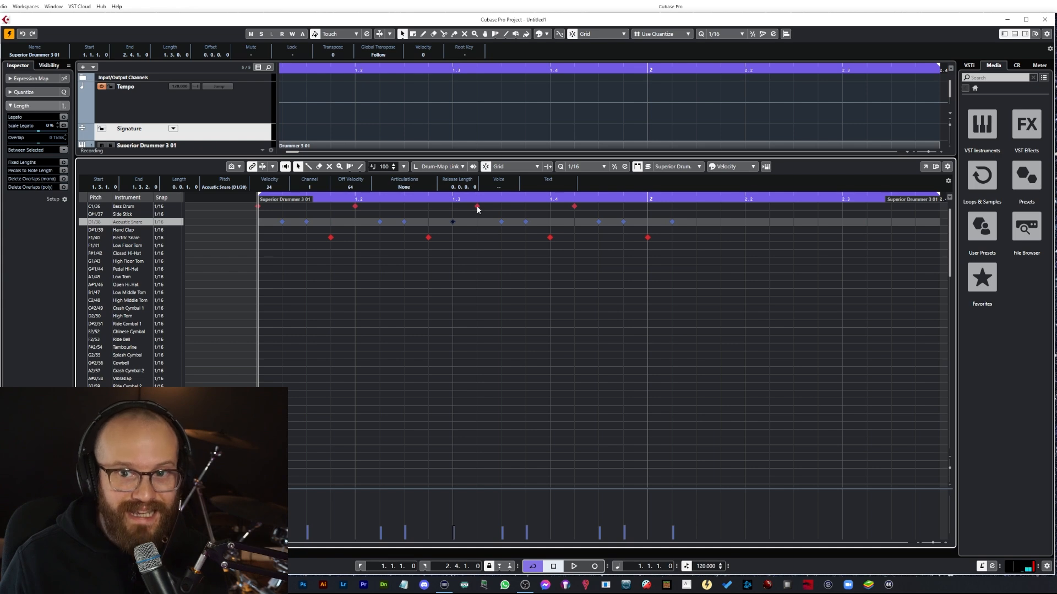
left_click(478, 207)
Step: Delete the pasted notes that follow beat 3 of bar 1
left_click_drag(501, 199, 523, 197)
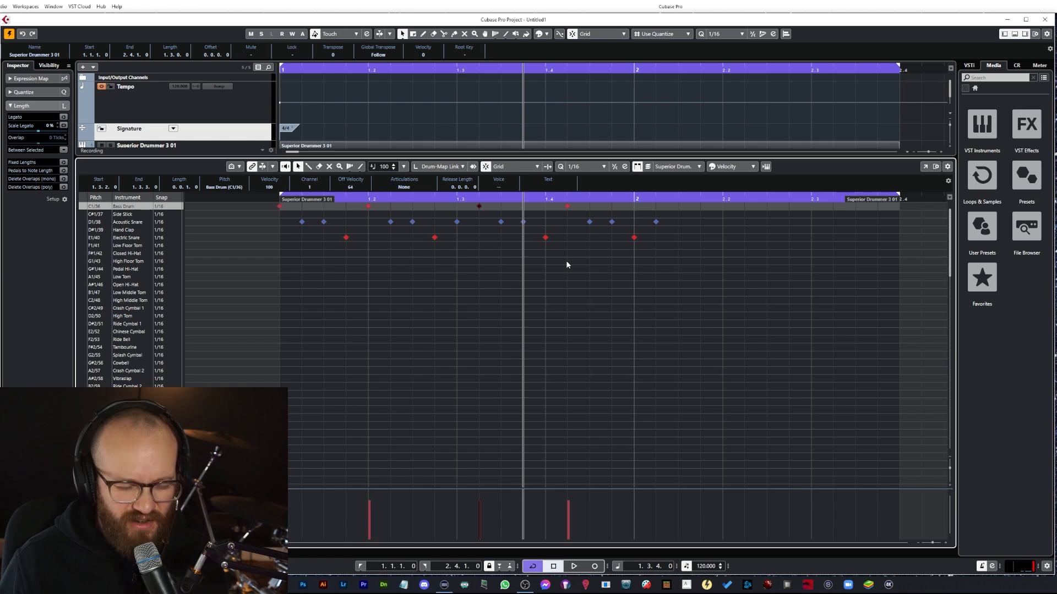
left_click(496, 232)
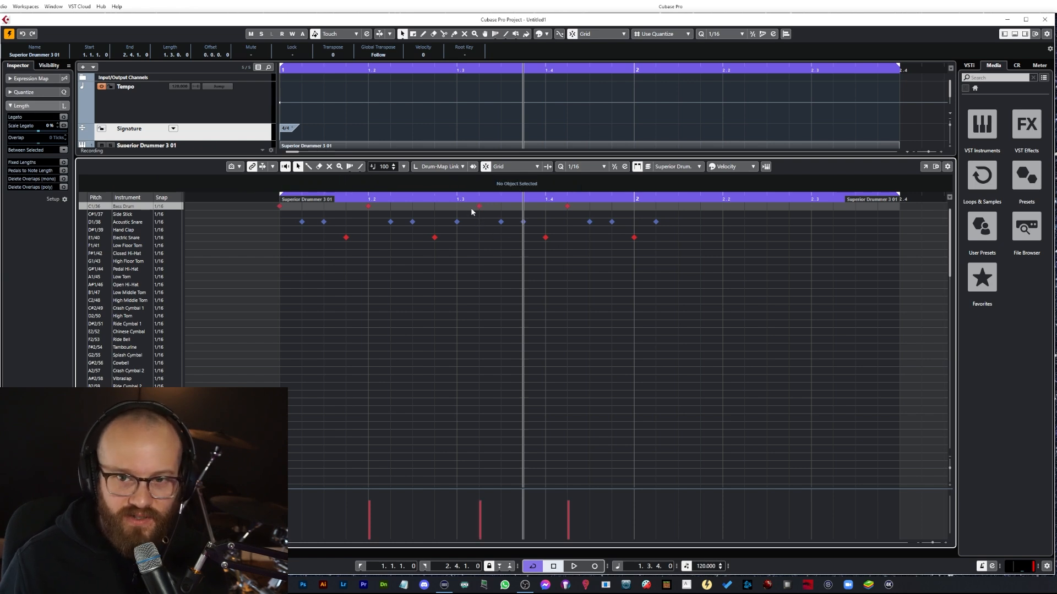
left_click_drag(497, 232, 678, 208)
key("Delete")
Step: Select the notes from the start through beat 3 and paste a copy at position 1.3.2
left_click_drag(480, 259, 227, 205)
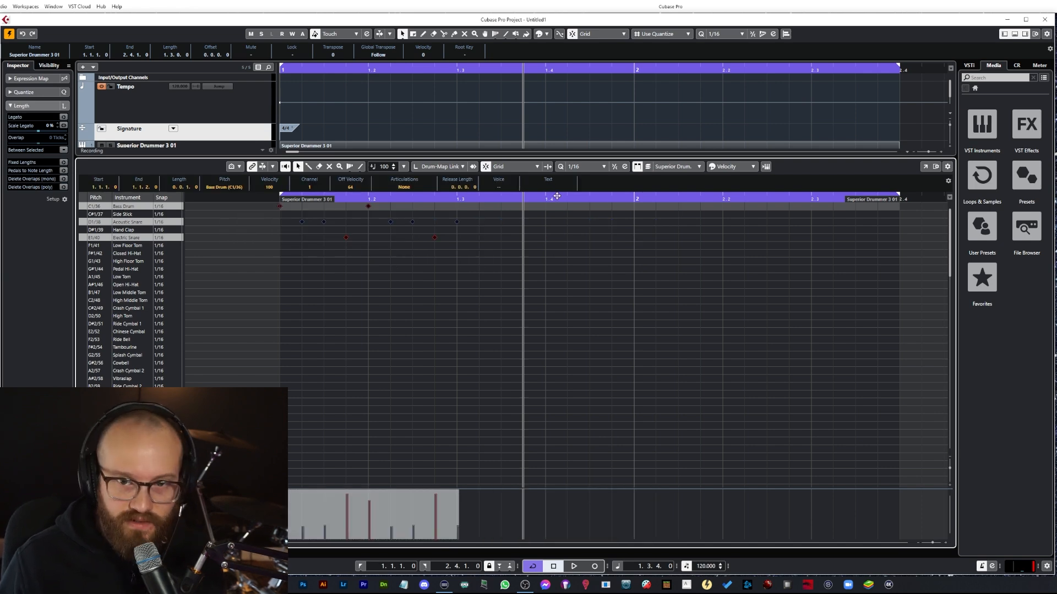
left_click(478, 198)
key("ctrl+v")
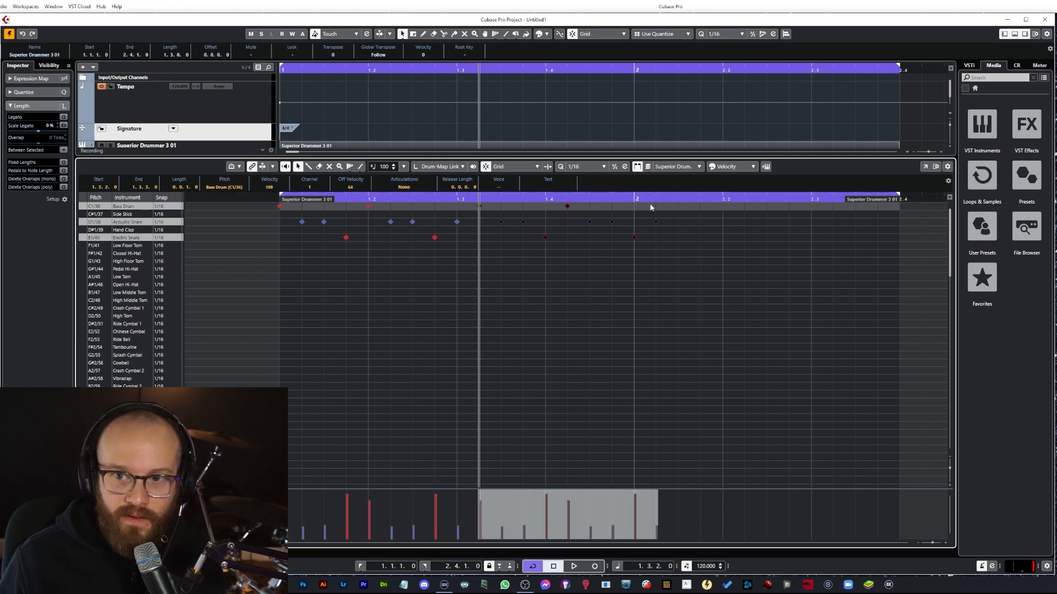
Step: Paste another copy of the phrase at position 2.1.3
left_click(633, 199)
left_click(677, 199)
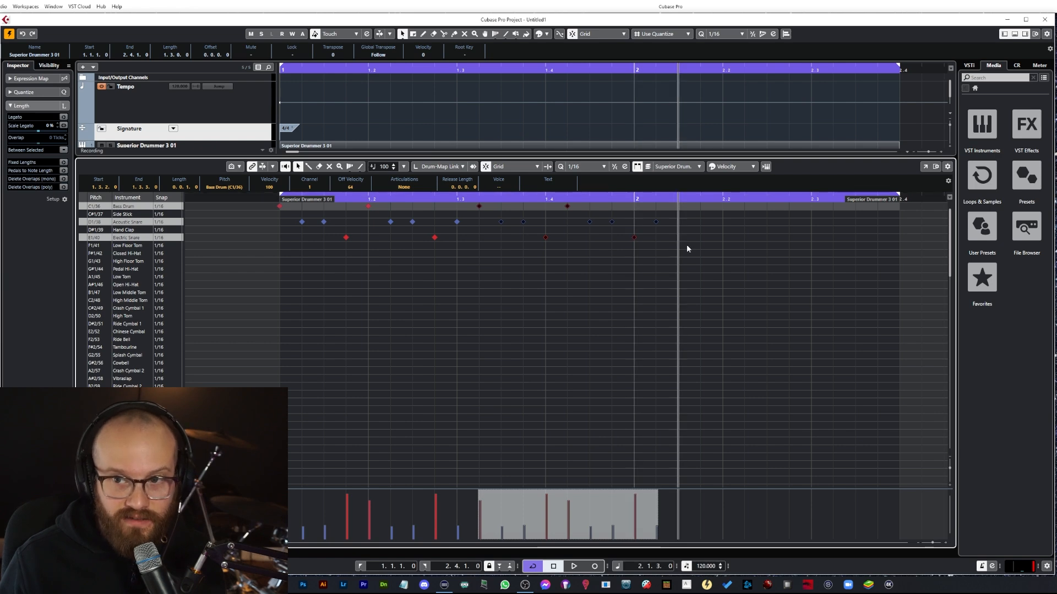
key("ctrl+v")
Step: Lengthen the drum part and paste another copy of the phrase at position 2.3.4
left_click_drag(898, 195, 974, 198)
left_click_drag(421, 71, 200, 76)
left_click(723, 220)
left_click(690, 195)
left_click_drag(657, 202, 797, 214)
left_click(667, 199)
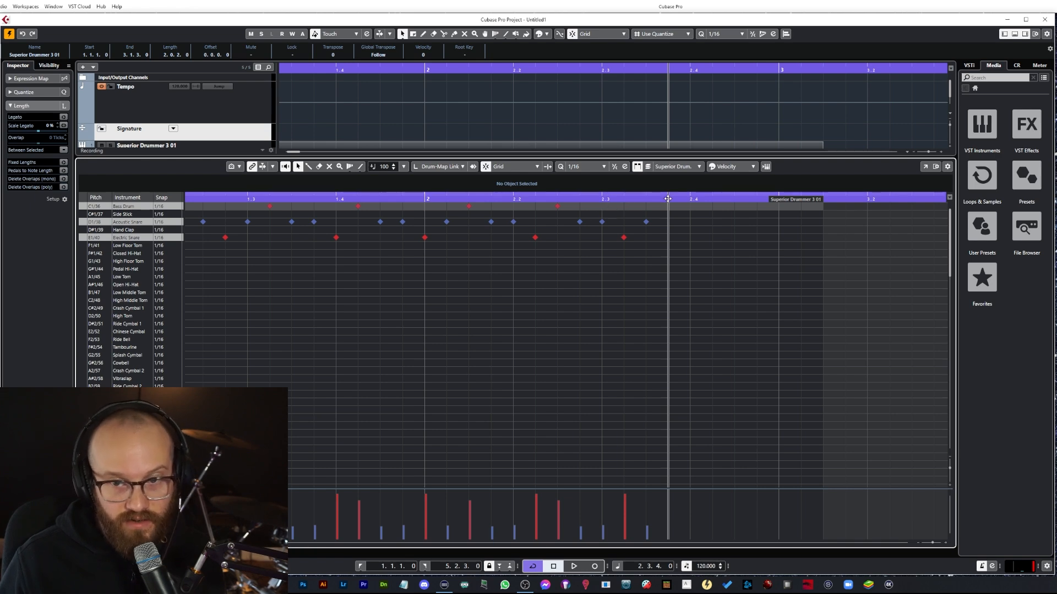
key("ctrl+v")
Step: Lengthen the drum part and paste copies of the phrase at positions 3.2.1 and 3.4.2
left_click_drag(822, 201, 970, 206)
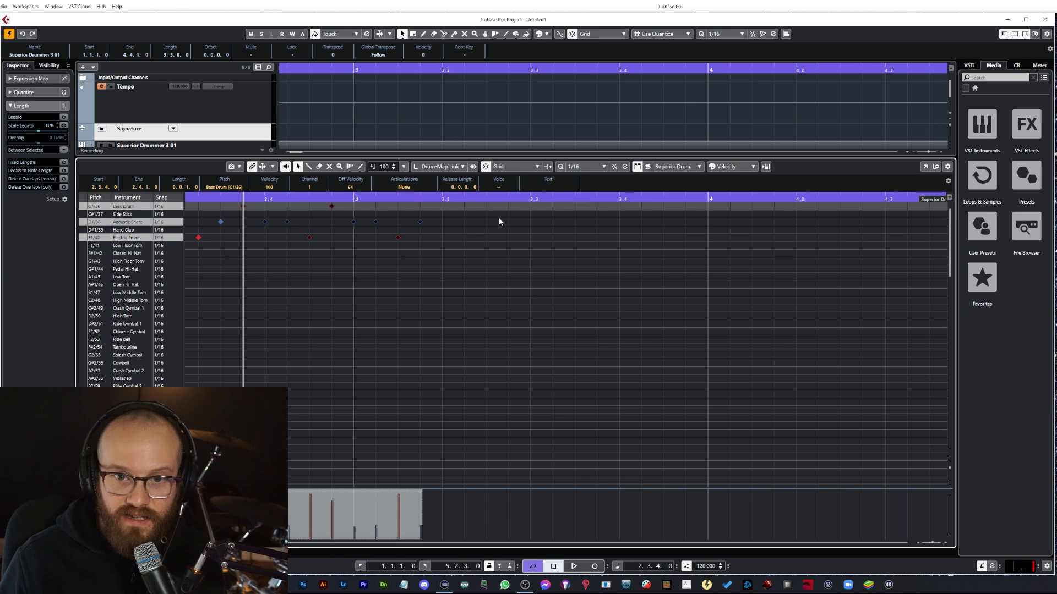
left_click(440, 200)
key("ctrl+v")
left_click(646, 200)
key("ctrl+v")
Step: Lengthen the drum part and paste copies of the phrase at positions 4.2.3 and 4.4.4
left_click_drag(940, 204, 980, 205)
left_click(531, 199)
key("ctrl+v")
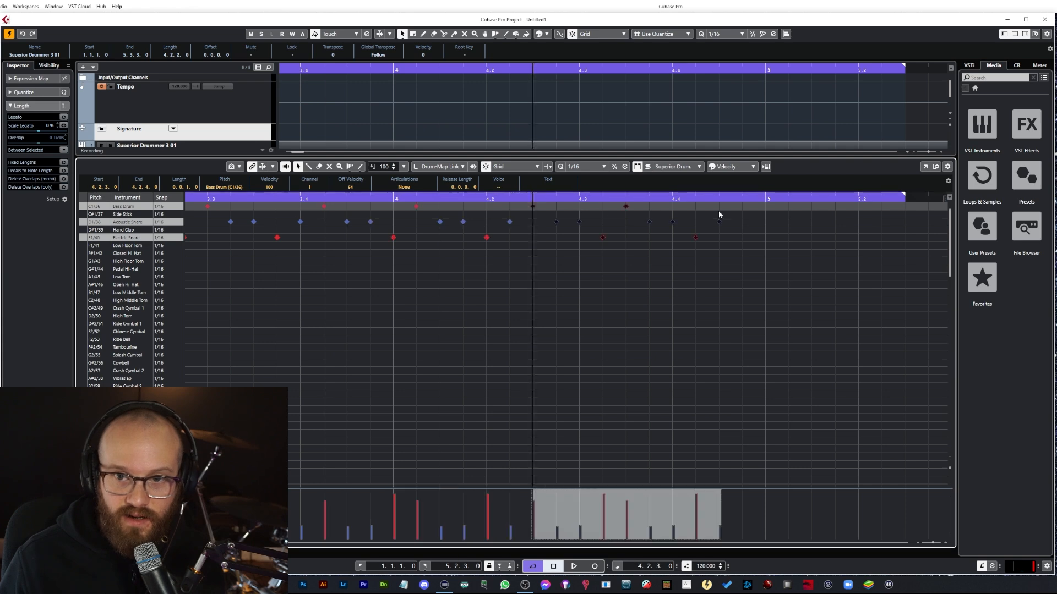
left_click(742, 200)
key("ctrl+v")
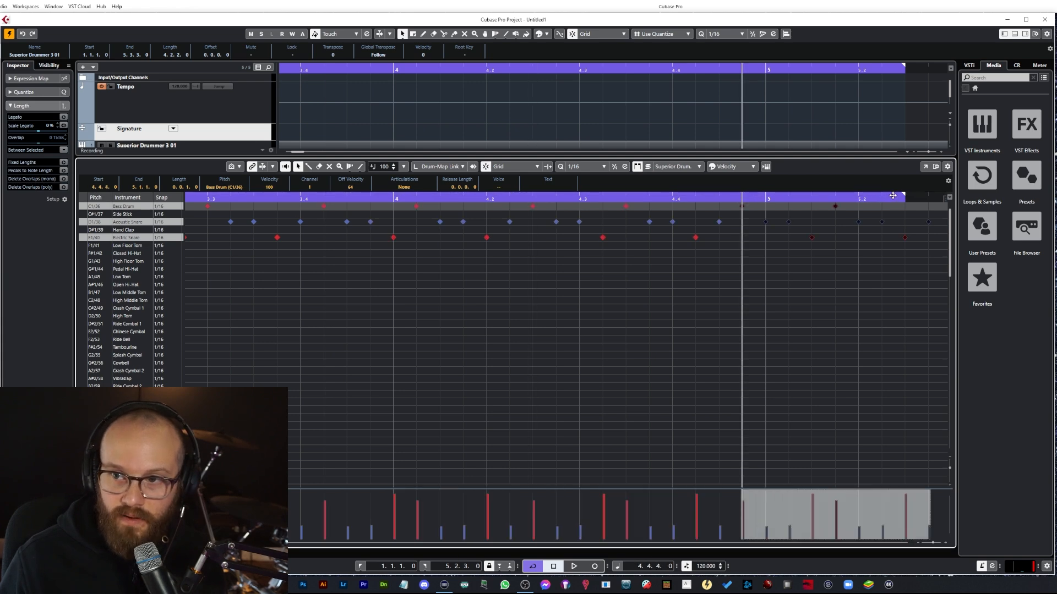
Step: Lengthen the drum part and paste copies of the phrase at positions 5.3.1 and 6.1.2
left_click_drag(904, 195, 981, 203)
left_click_drag(547, 206, 826, 206)
left_click(533, 199)
key("ctrl+v")
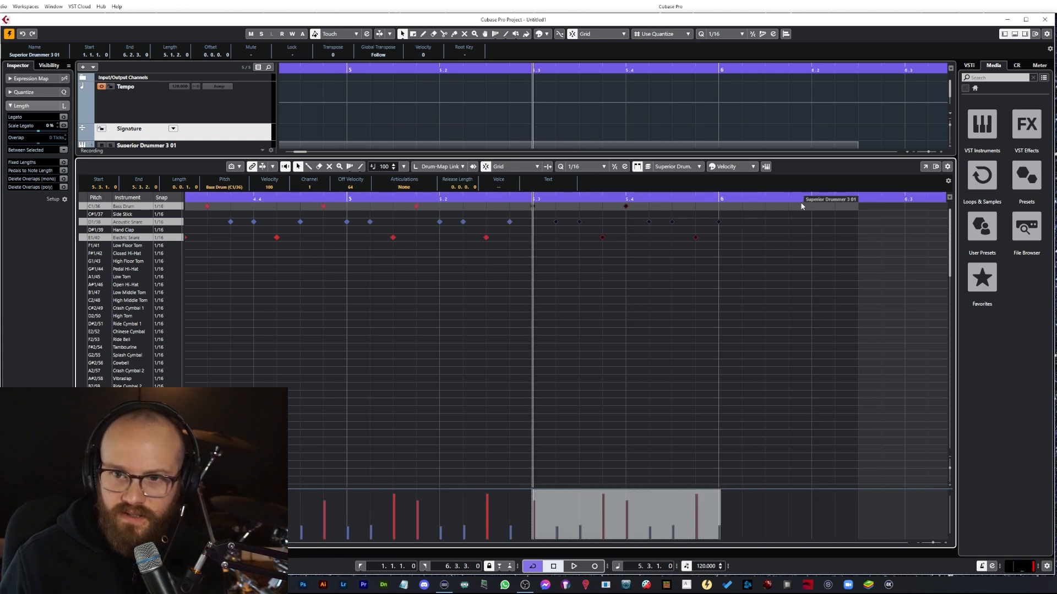
left_click(743, 199)
key("ctrl+v")
left_click_drag(831, 204, 908, 208)
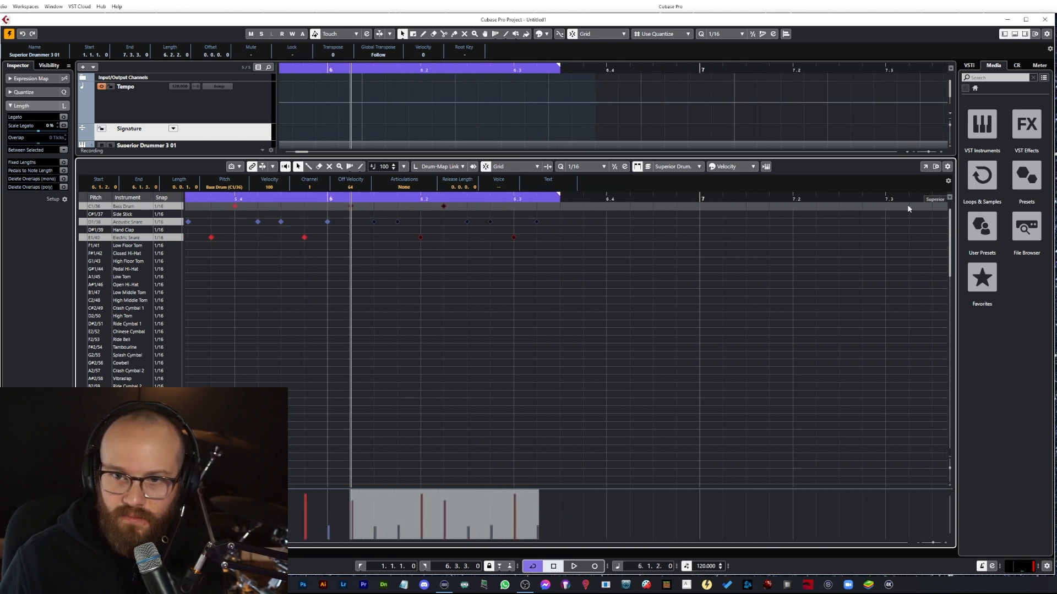
Step: Lengthen the drum part and paste copies of the phrase at positions 6.3.3 and 7.1.4
left_click_drag(559, 196, 839, 213)
left_click(560, 199)
key("ctrl+v")
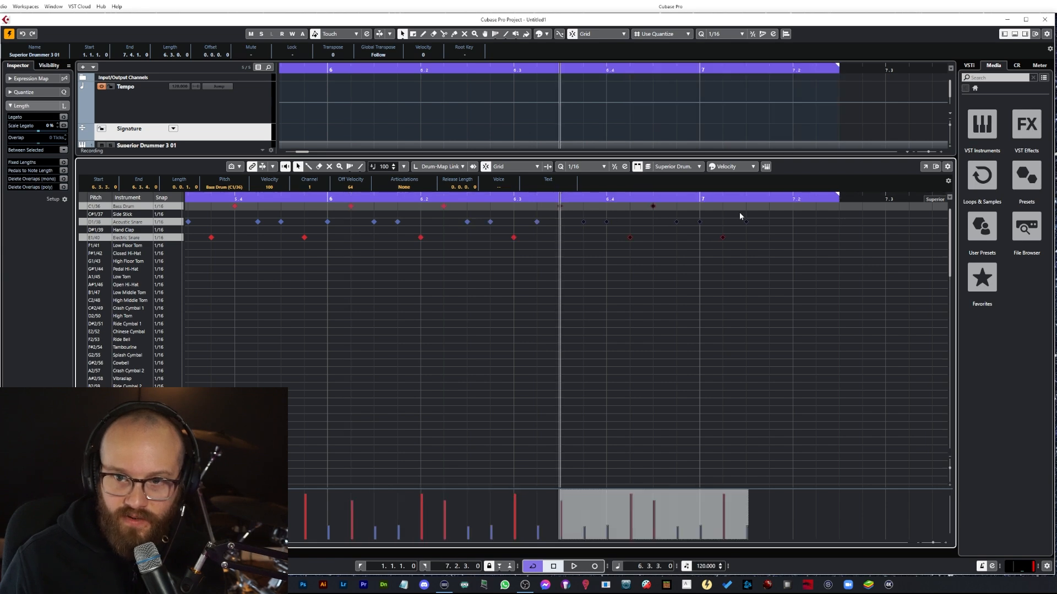
left_click(771, 199)
key("ctrl+v")
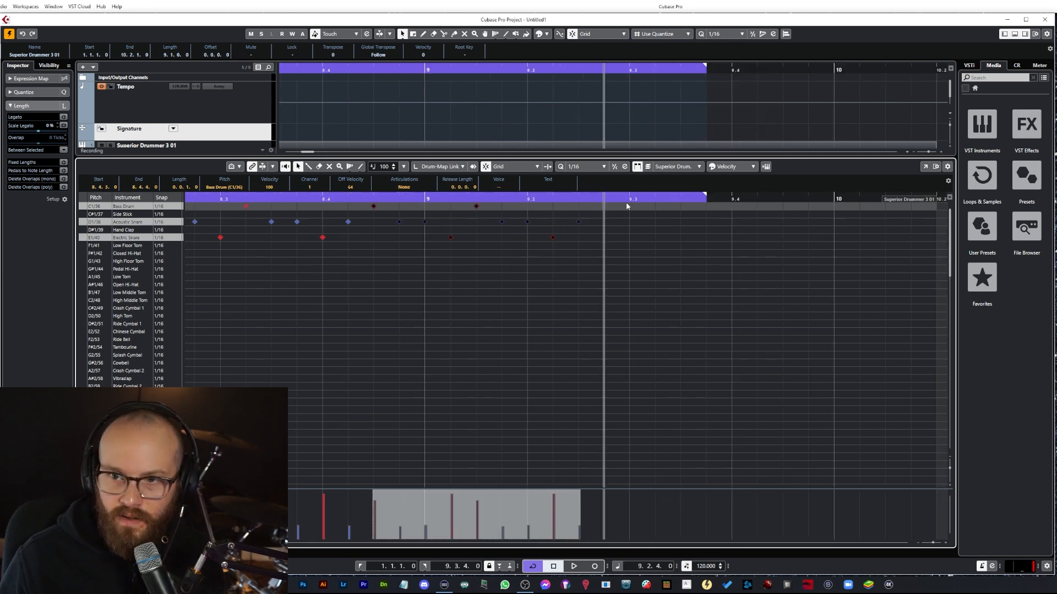
Step: Paste another copy of the phrase and extend the drum part's end to about bar 10
key("ctrl+v")
left_click_drag(705, 197, 825, 202)
left_click(831, 199)
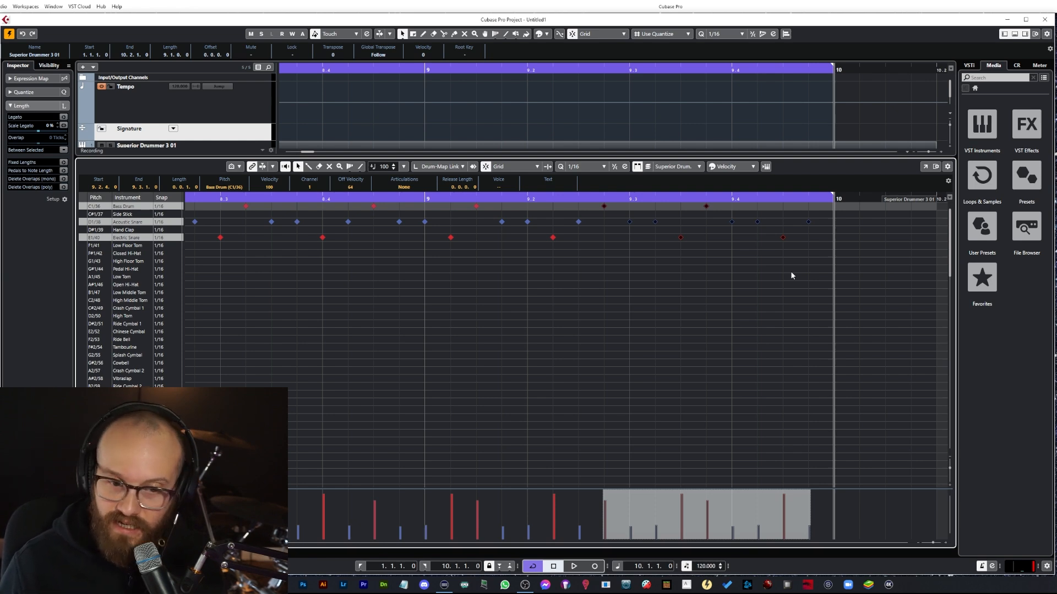
Step: Play back the drum part from the start and audition the snare notes in bar 1
key("space")
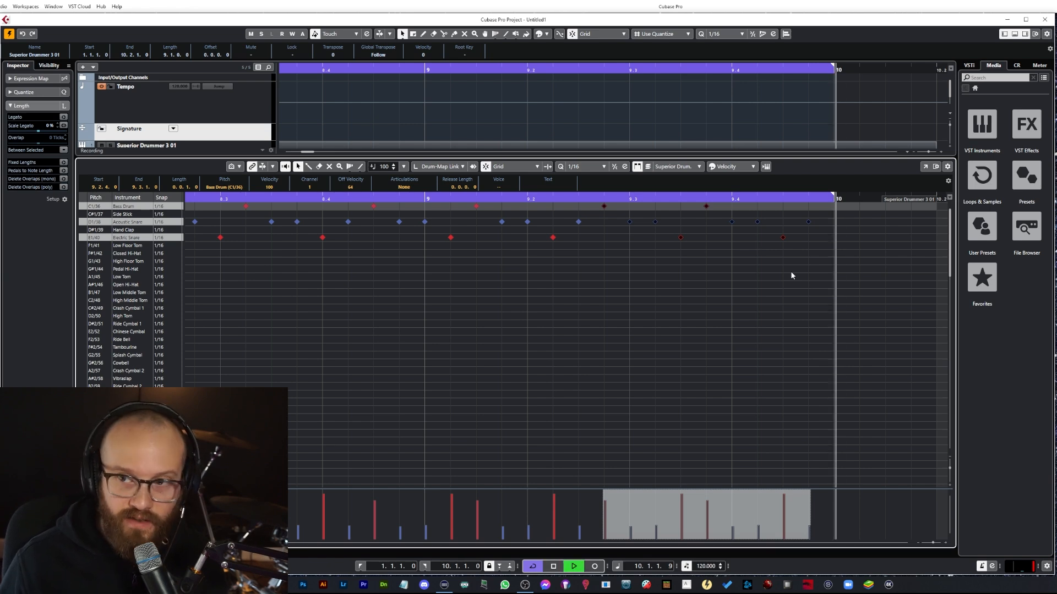
key("space")
left_click(819, 201)
key("space")
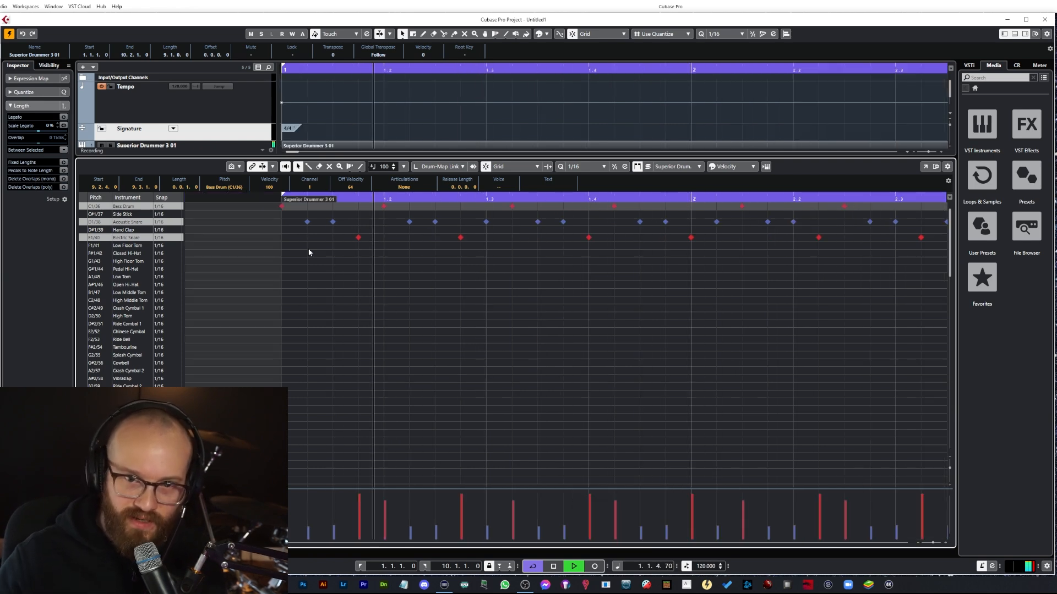
key("space")
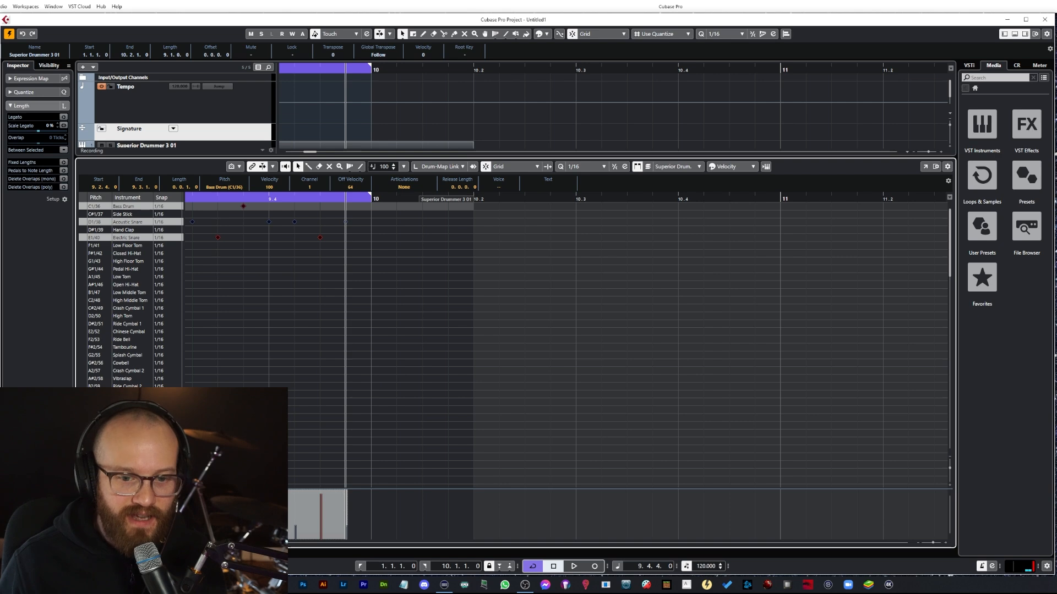
scroll(566, 341, "left", 15)
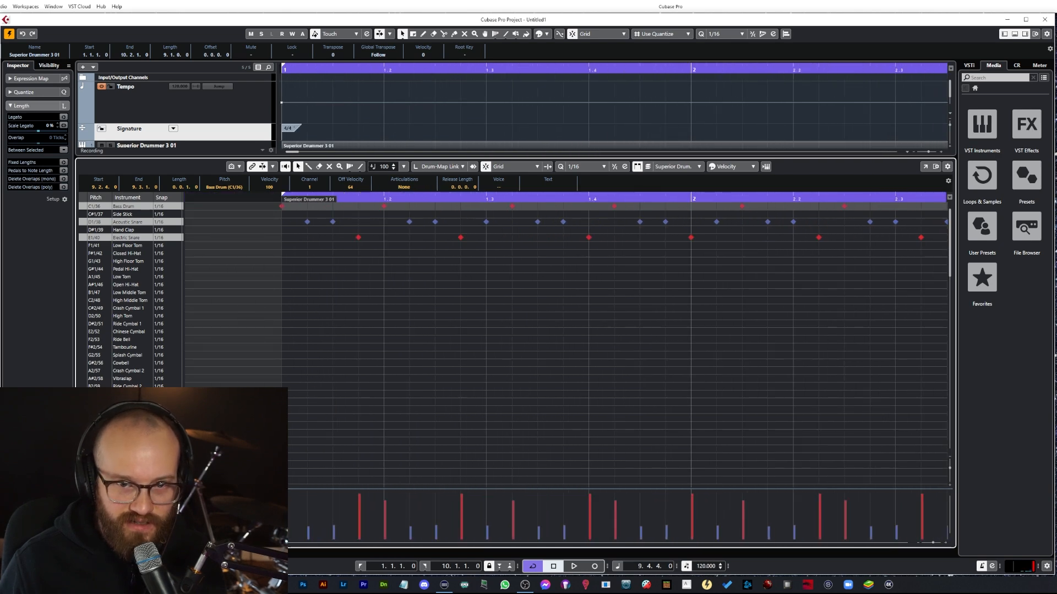
left_click(283, 195)
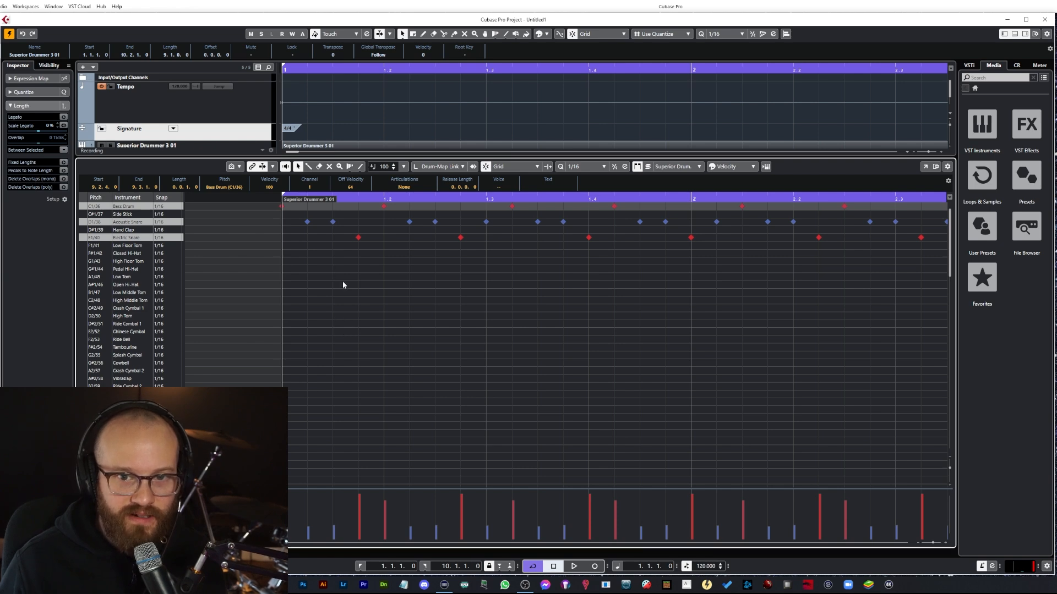
left_click(307, 222)
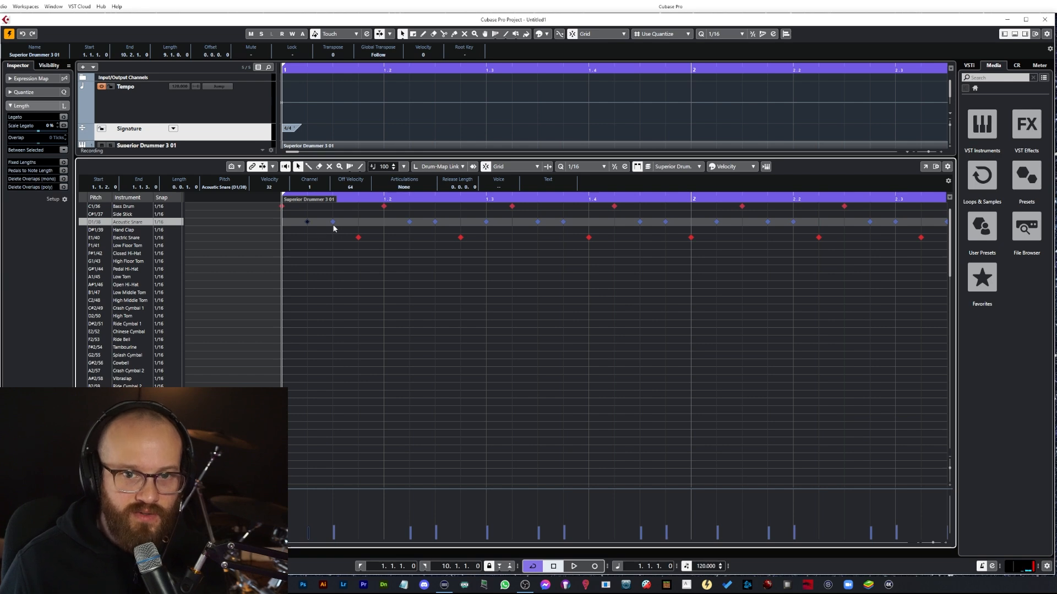
left_click(359, 238)
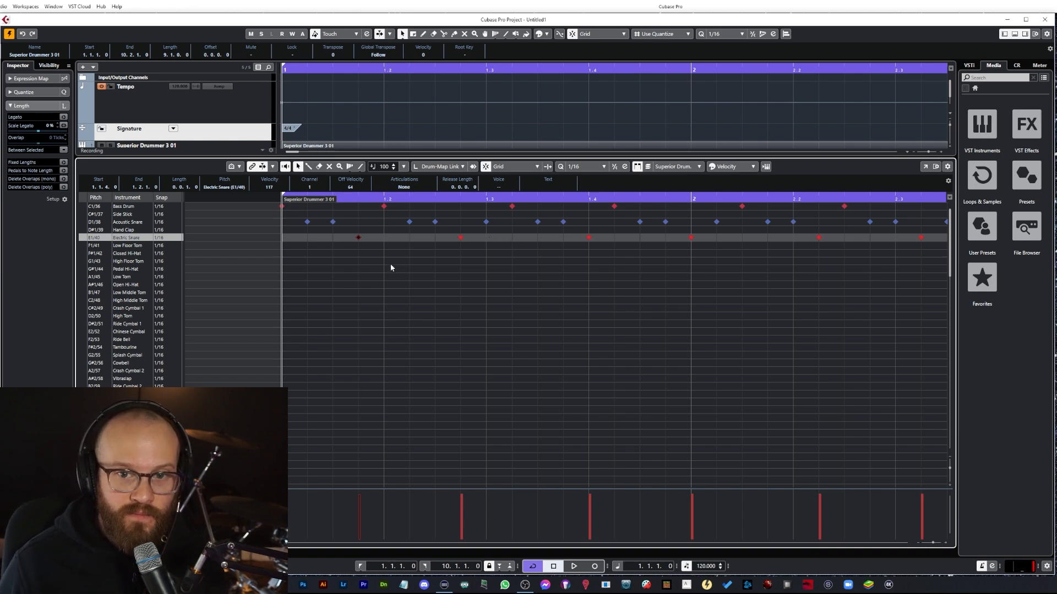
Step: Draw pedal hi-hat notes on every eighth of the first two beats of bar 1 and play them back
left_click(282, 269)
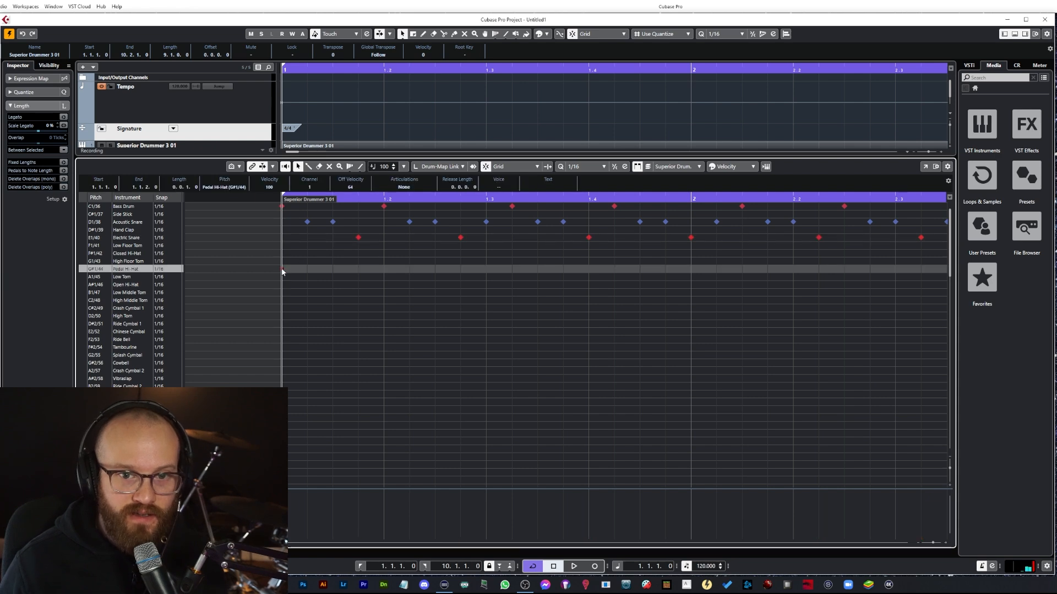
left_click(332, 268)
left_click(384, 269)
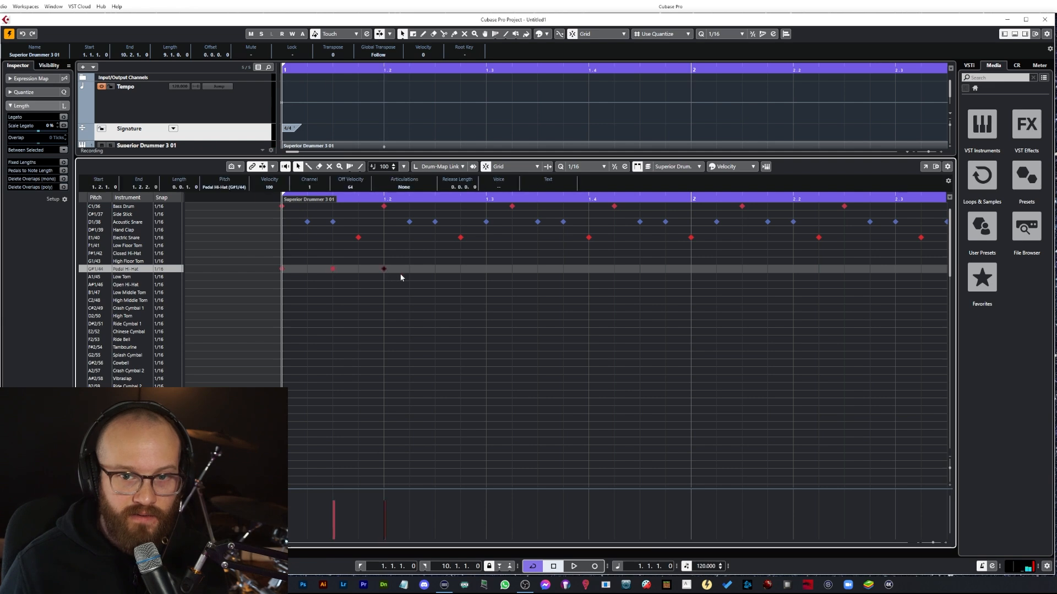
left_click(435, 269)
left_click_drag(446, 269, 275, 277)
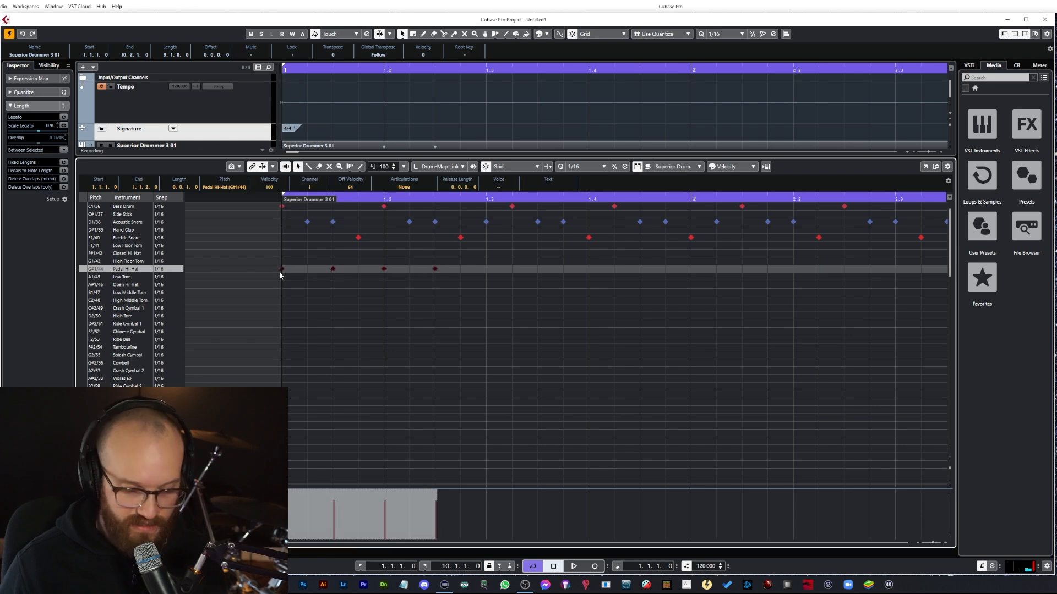
key("space")
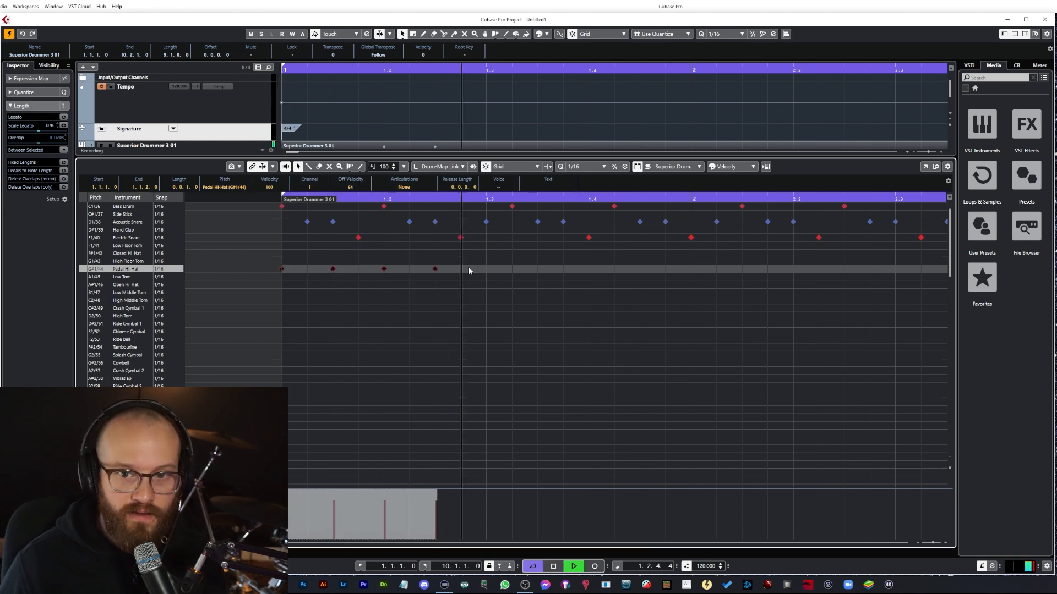
key("space")
Step: Delete the off-beat pedal hi-hat notes in bar 1, keeping the hits on the beats
left_click(337, 268)
left_click(358, 237)
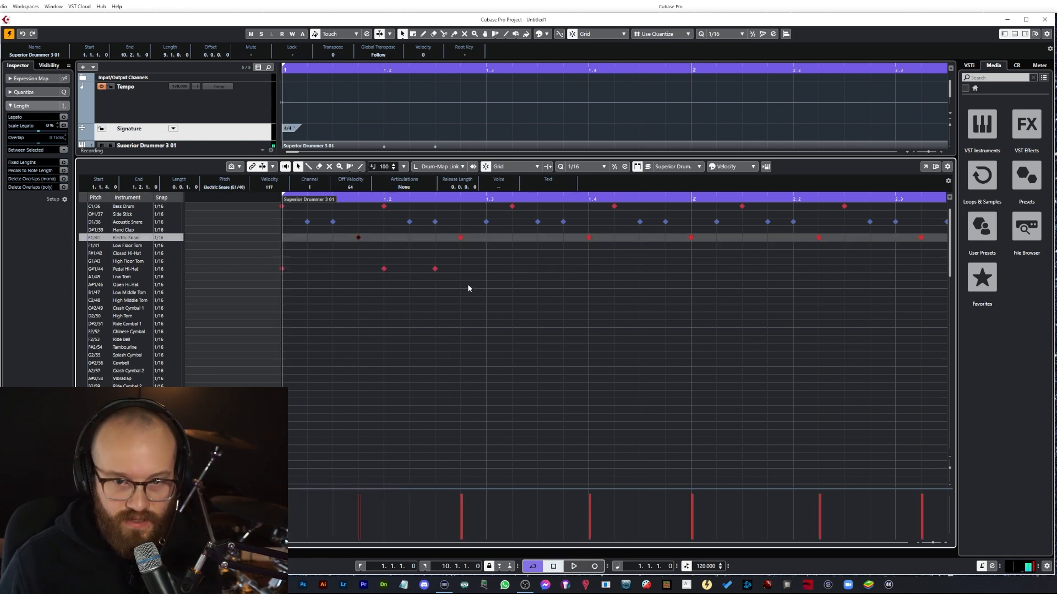
left_click(434, 269)
key("Delete")
Step: Copy the pedal hi-hat notes and paste them at beat 1.3 and at bar 2
left_click_drag(431, 264, 275, 271)
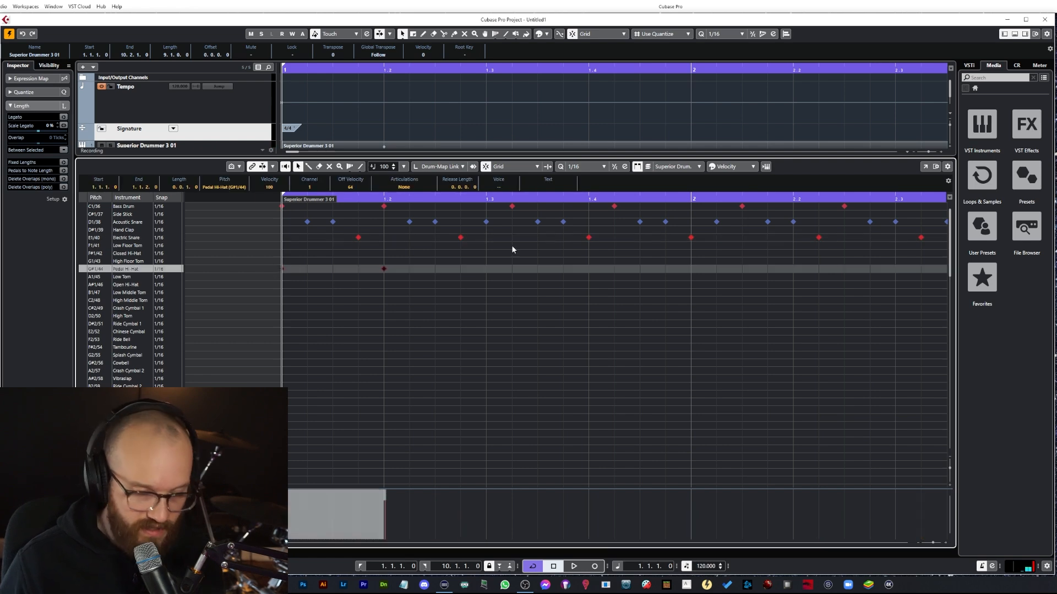
left_click(486, 199)
key("ctrl+v")
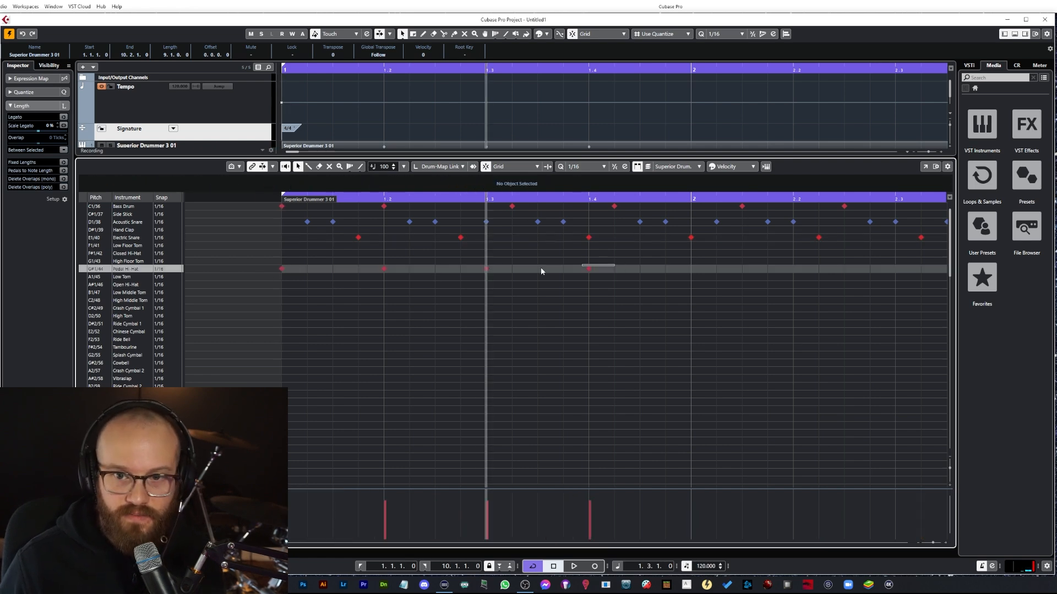
left_click(691, 198)
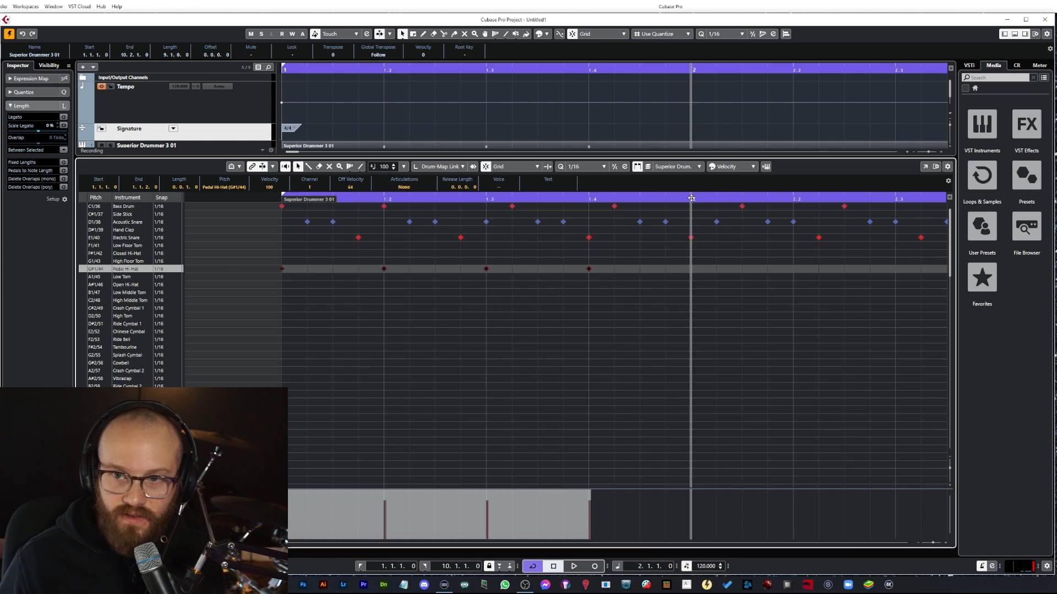
key("ctrl+v")
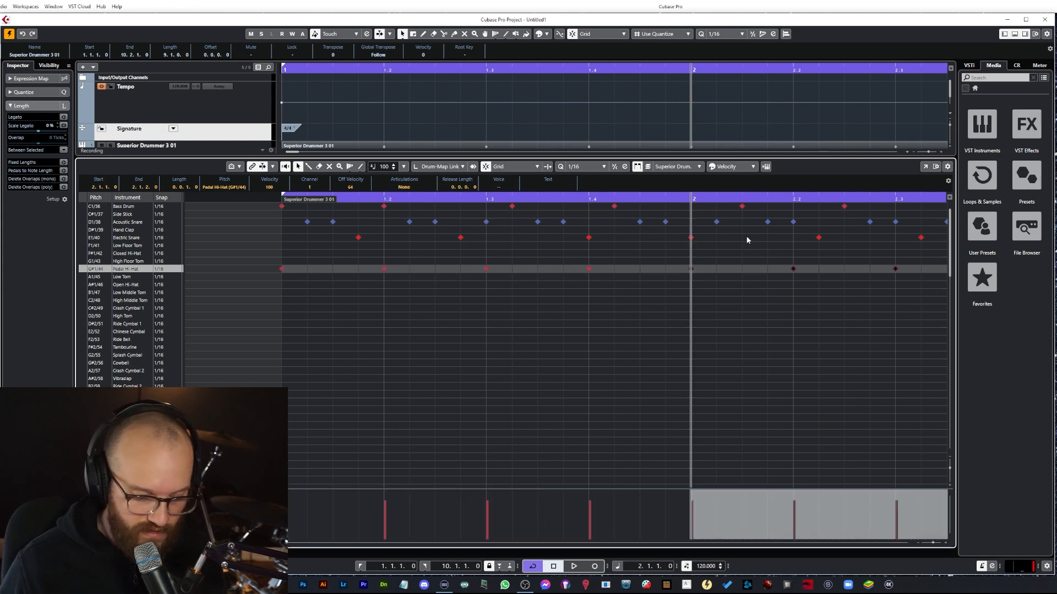
Step: Copy the pedal hi-hat notes of bars 1–2 and paste them at bars 3 and 5
key("g")
key("g")
key("g")
key("g")
key("g")
key("g")
key("g")
left_click_drag(538, 274, 276, 276)
left_click(512, 199)
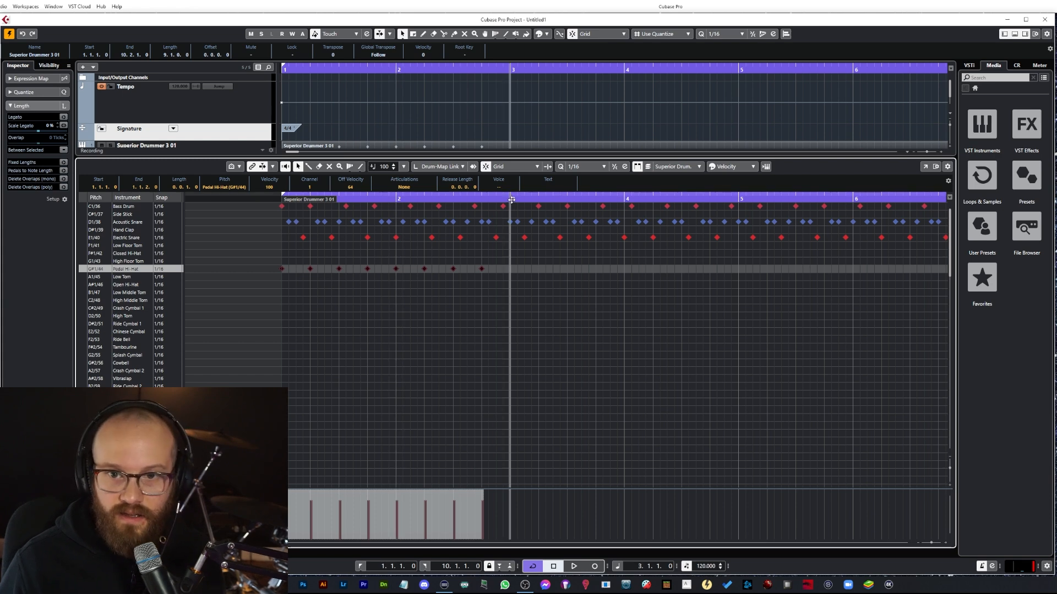
key("ctrl+v")
left_click(739, 199)
key("ctrl+v")
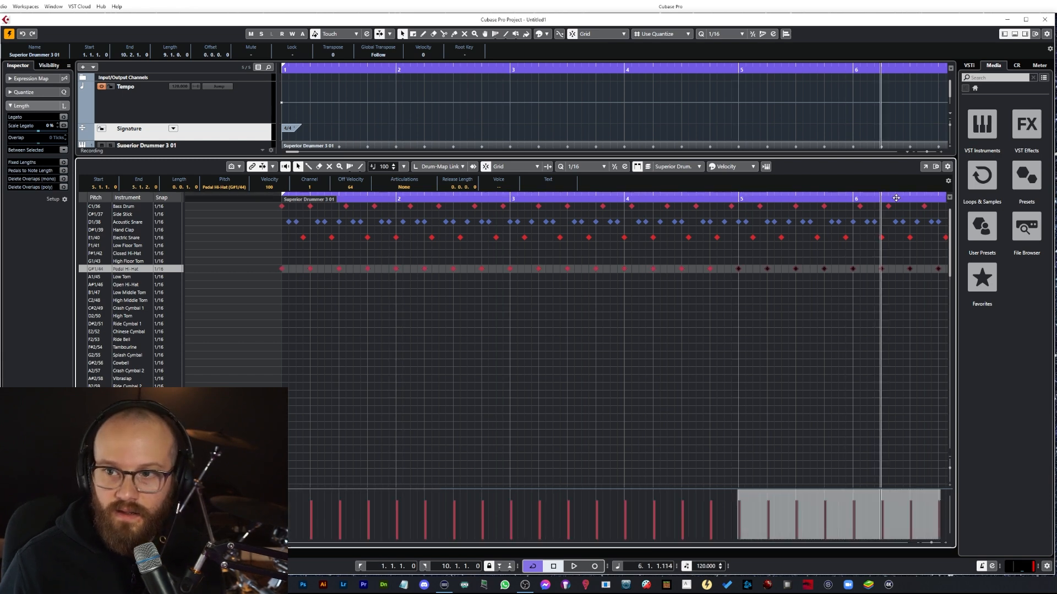
Step: Paste the pedal hi-hat notes again at bars 7 and 9
scroll(688, 210, "right", 5)
left_click(588, 197)
key("ctrl+v")
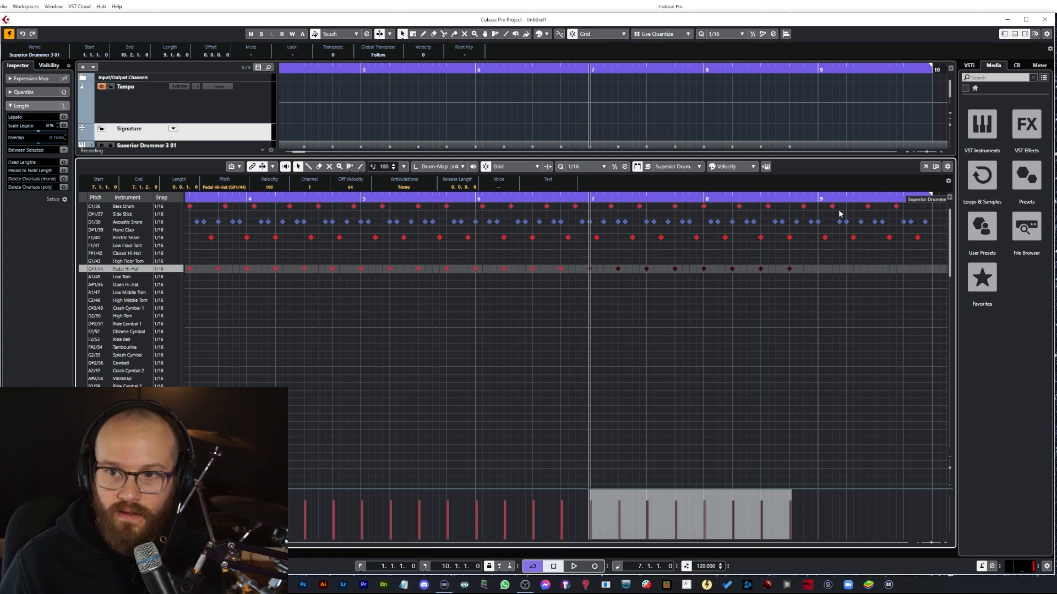
left_click(821, 202)
key("ctrl+v")
key("g")
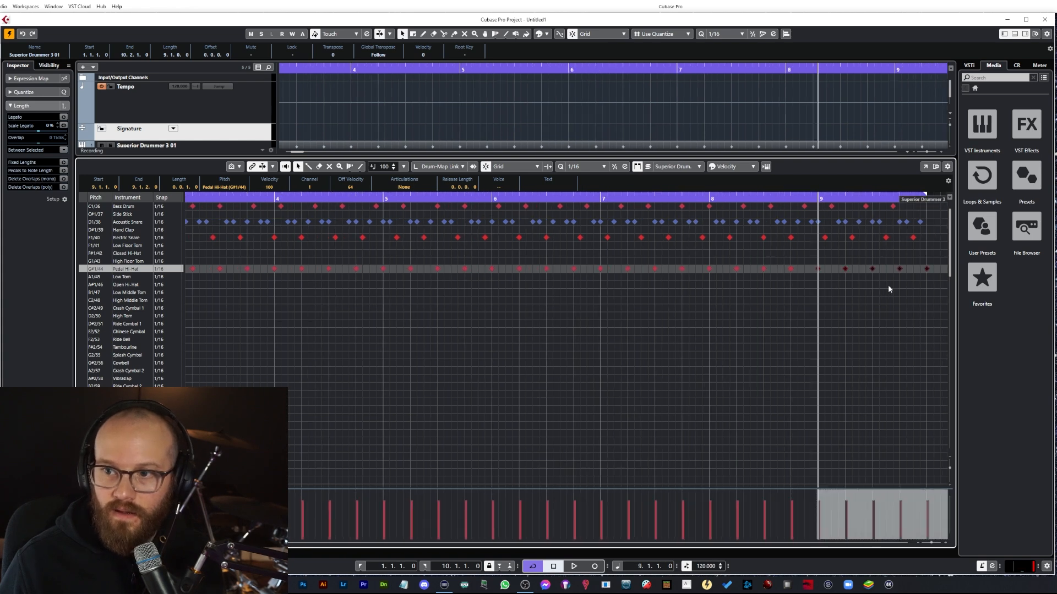
Step: Select and delete the surplus pedal hi-hat notes at the end of the part and start playback
scroll(887, 285, "right", 5)
left_click_drag(682, 252, 564, 283)
key("Delete")
key("space")
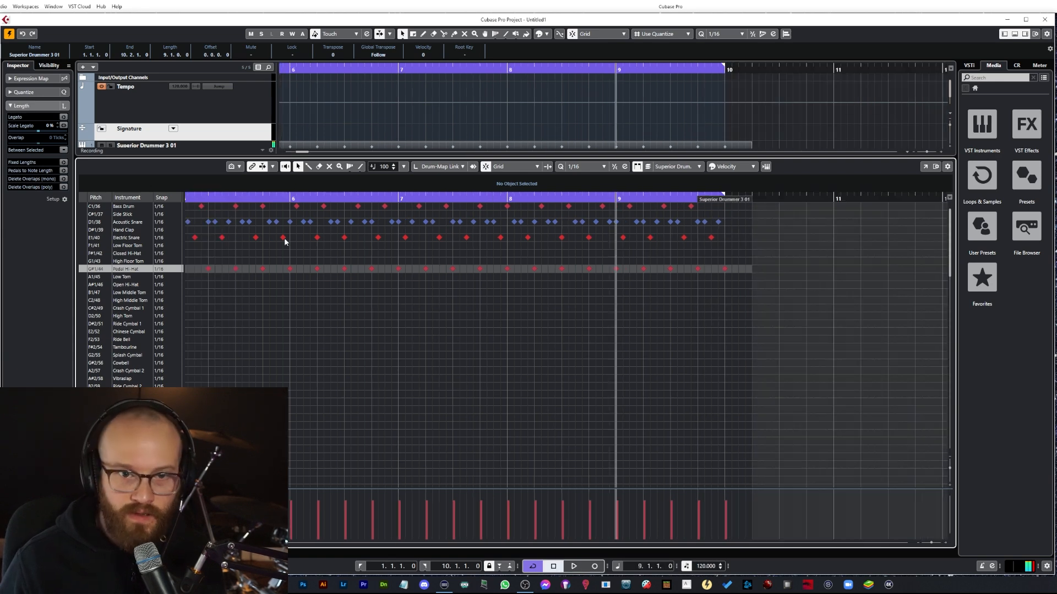
Step: Show the STACK instrument in the drum list and add a STACK note at the start of bar 1
left_click_drag(238, 198, 269, 208)
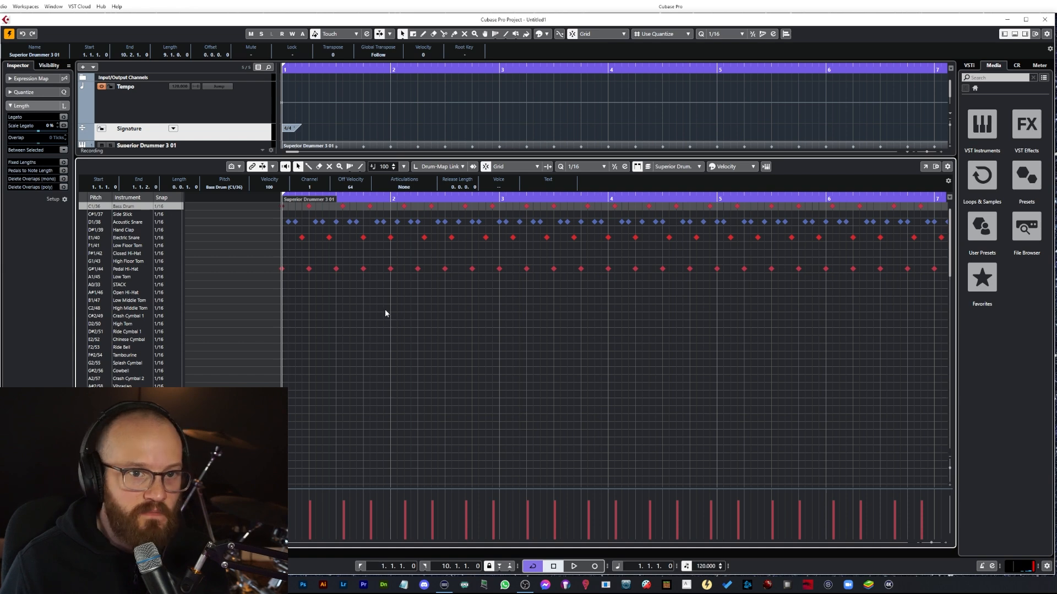
left_click(281, 286)
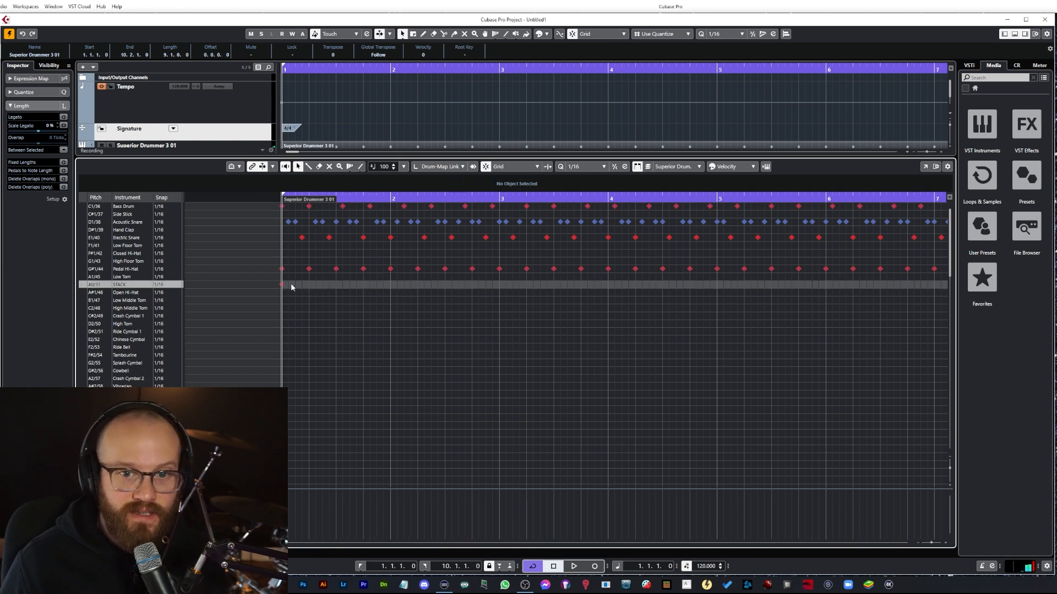
key("space")
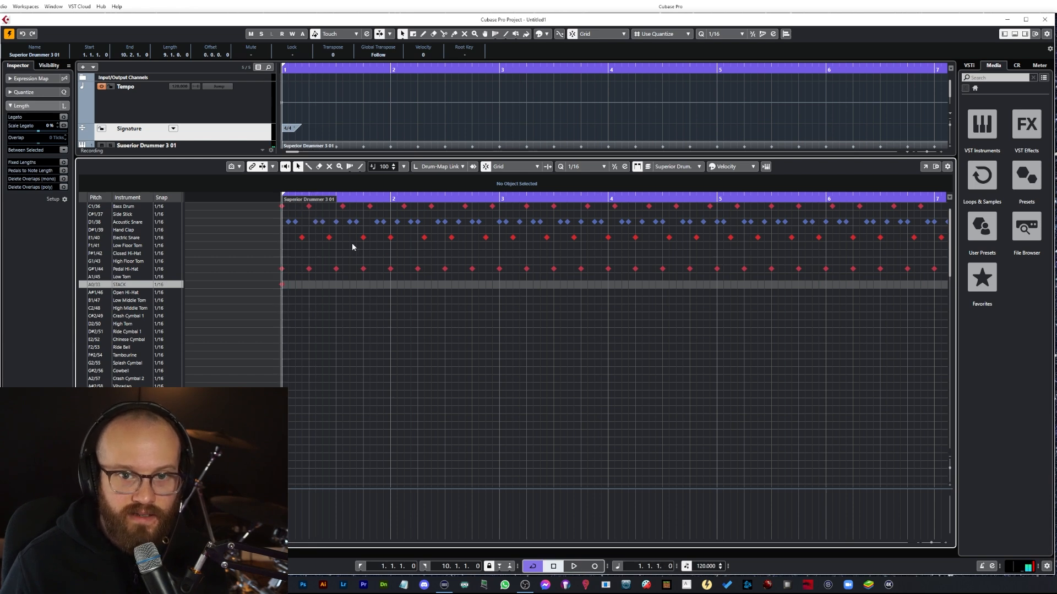
key("space")
Step: Add a second STACK note and move it to position 1.3.1, playing back to check it
double_click(329, 286)
key("space")
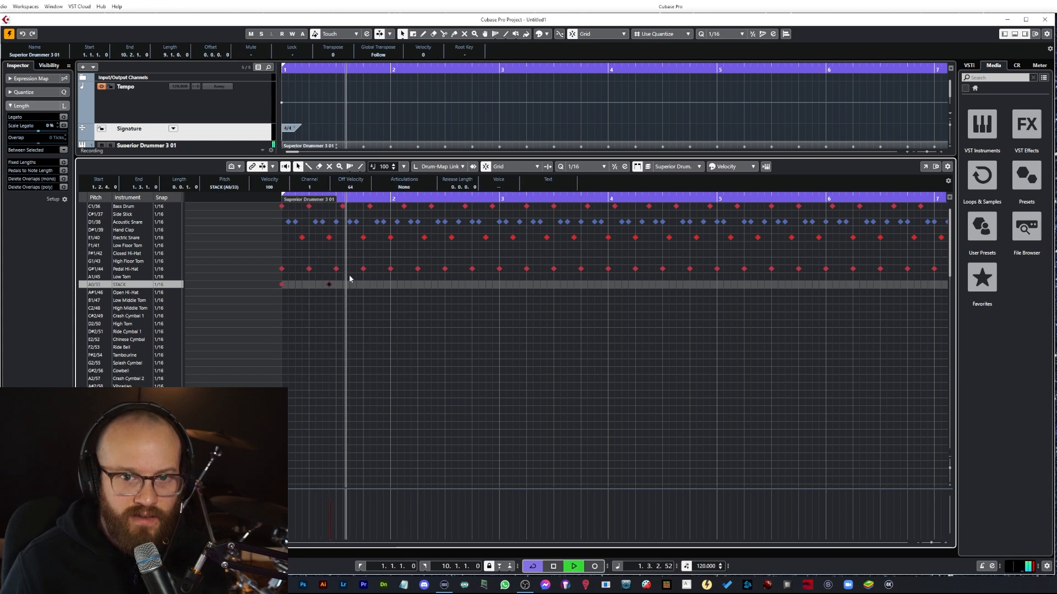
key("space")
left_click_drag(329, 285, 337, 292)
key("space")
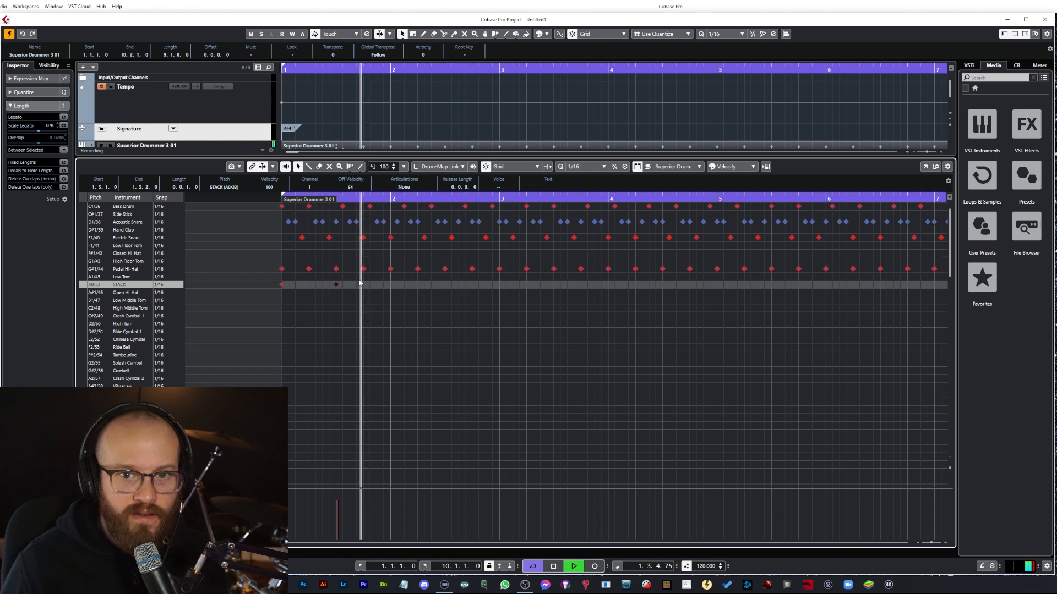
key("space")
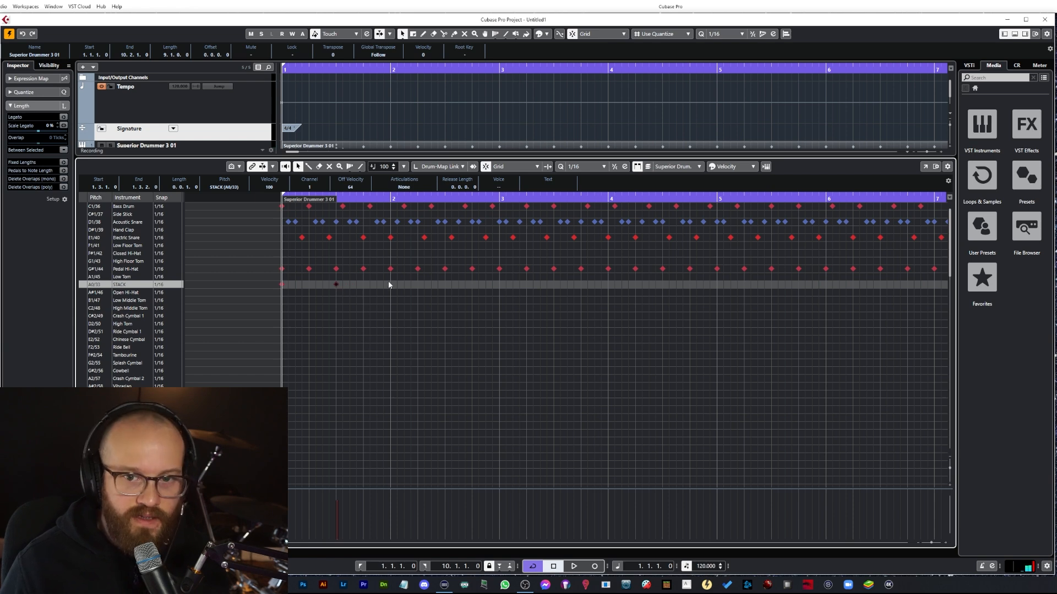
Step: Paste STACK notes at bar 2 and beat 2.3
left_click(390, 199)
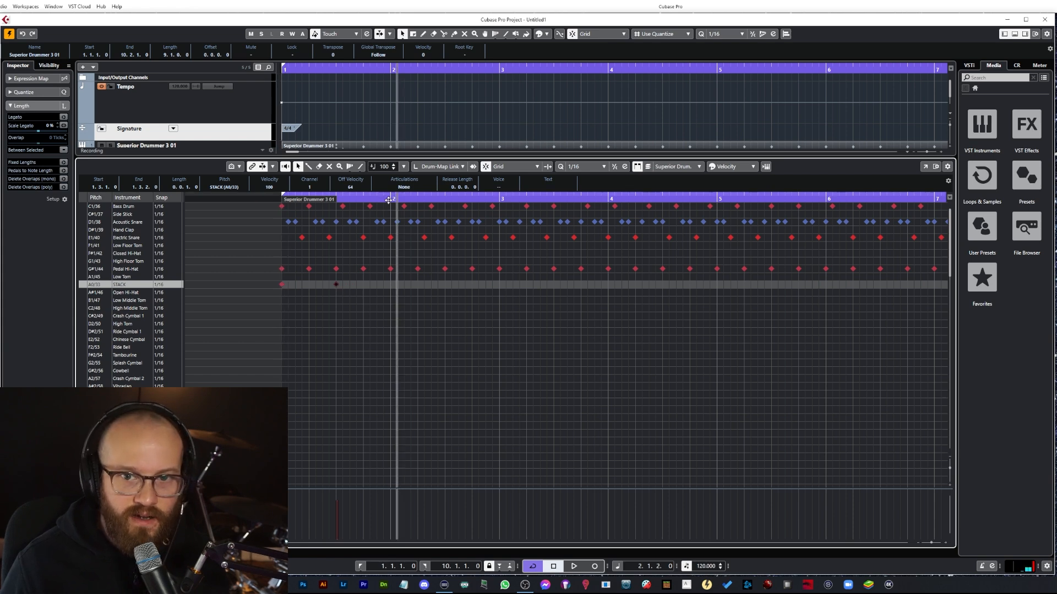
left_click(446, 201)
key("ctrl+v")
left_click(277, 200)
key("space")
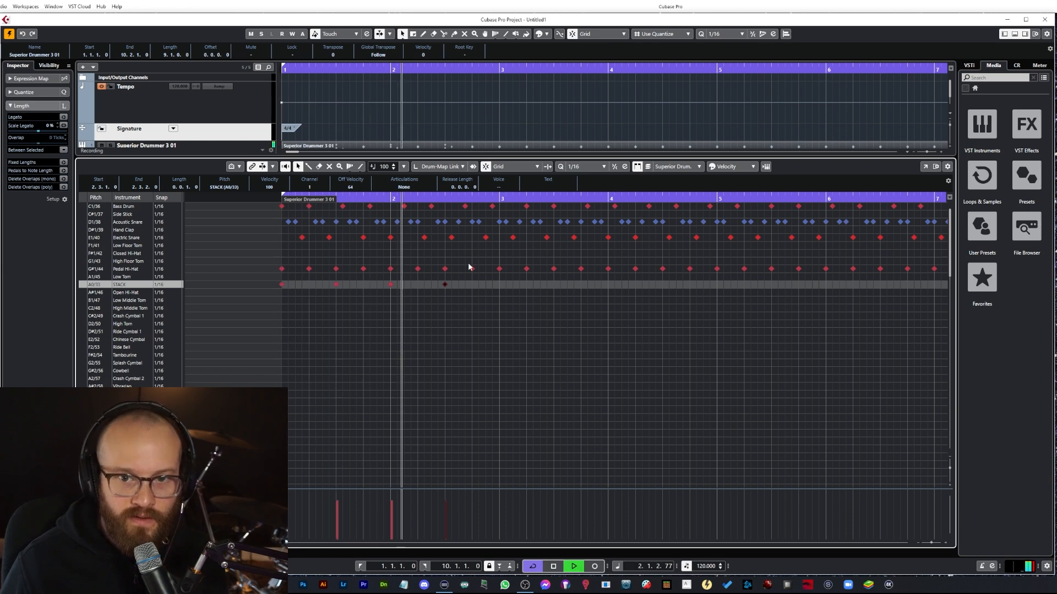
key("space")
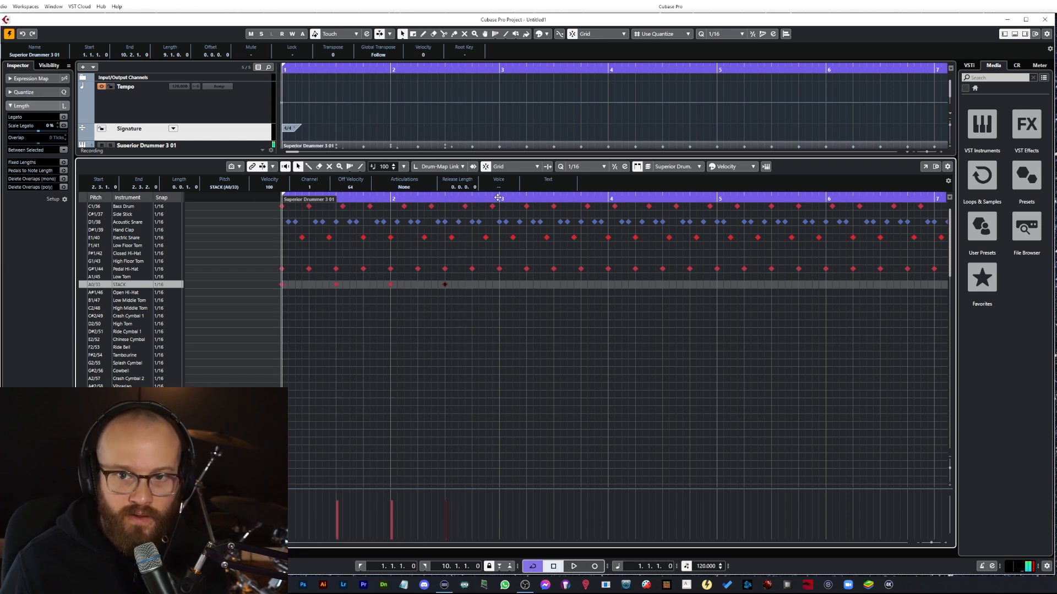
Step: Paste further copies of the STACK notes every two beats through bar 4
key("ctrl+v")
key("ctrl+v")
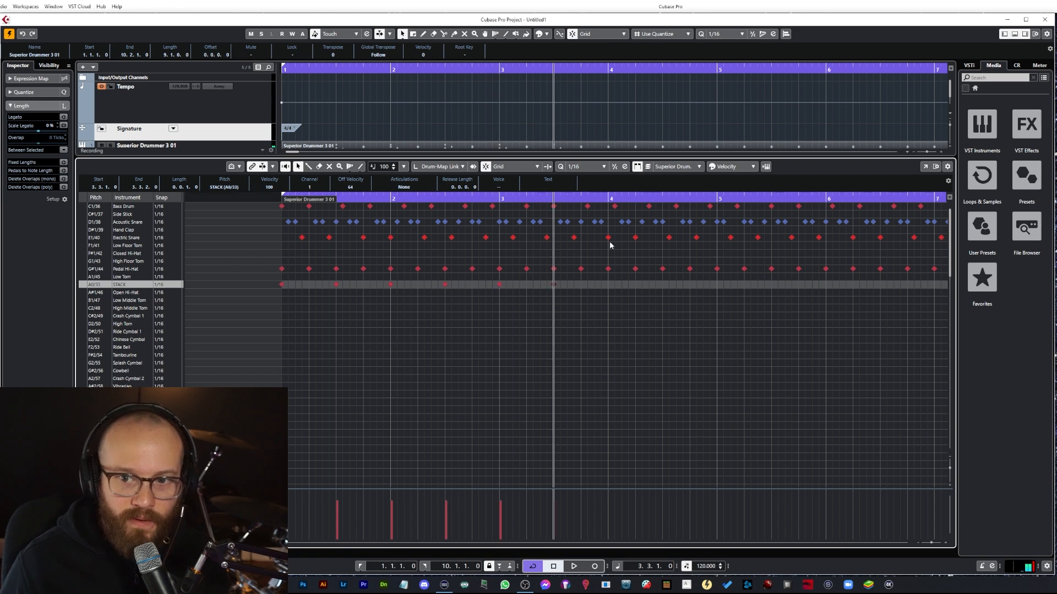
left_click(610, 199)
key("ctrl+v")
Step: Continue pasting the STACK note pairs every two beats through bar 9 of the part
key("ctrl+v")
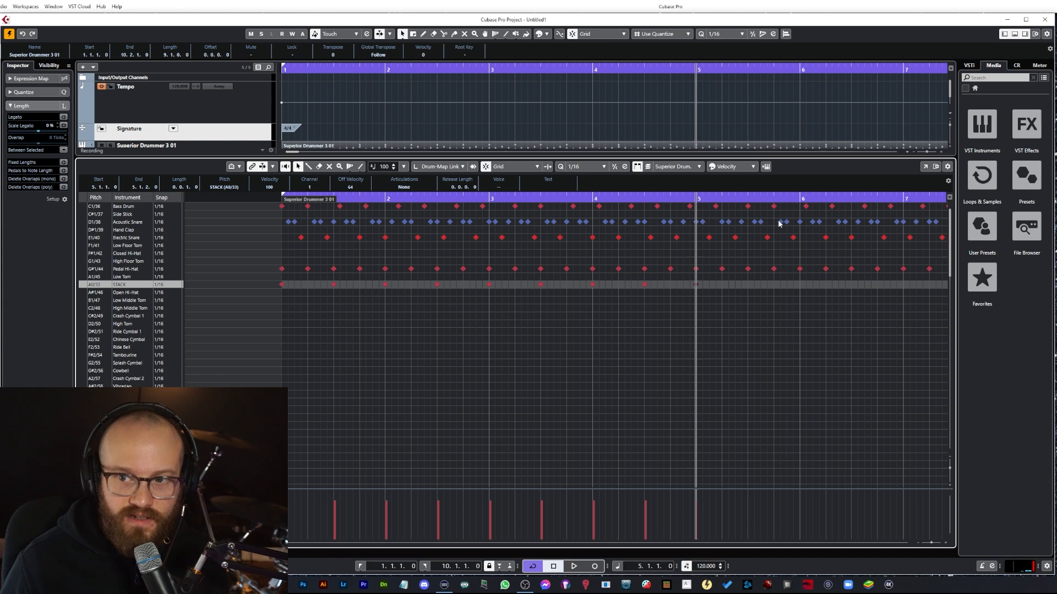
key("ctrl+v")
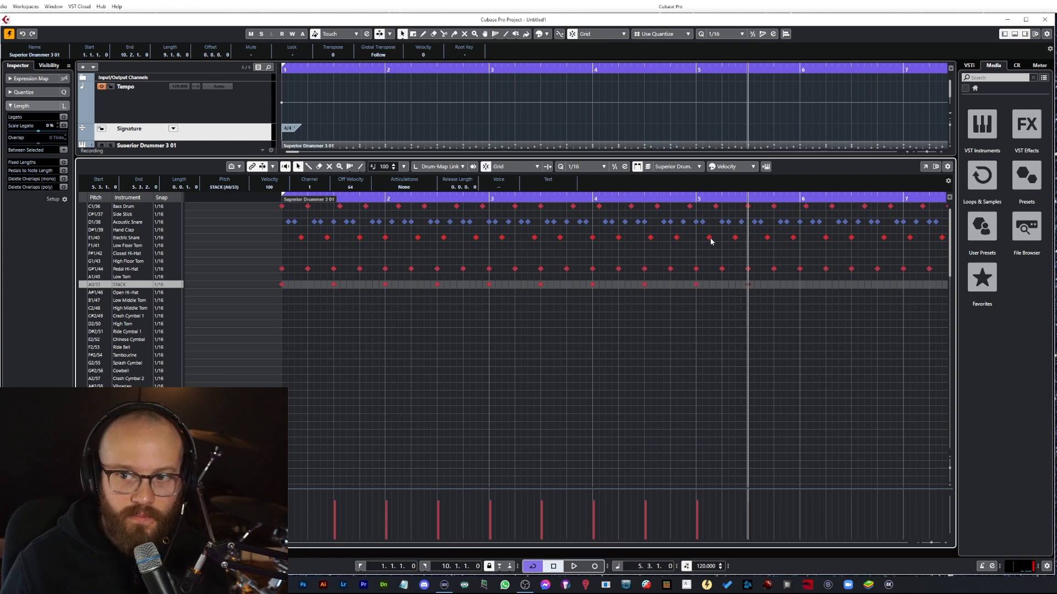
key("ctrl+v")
left_click_drag(808, 286, 687, 289)
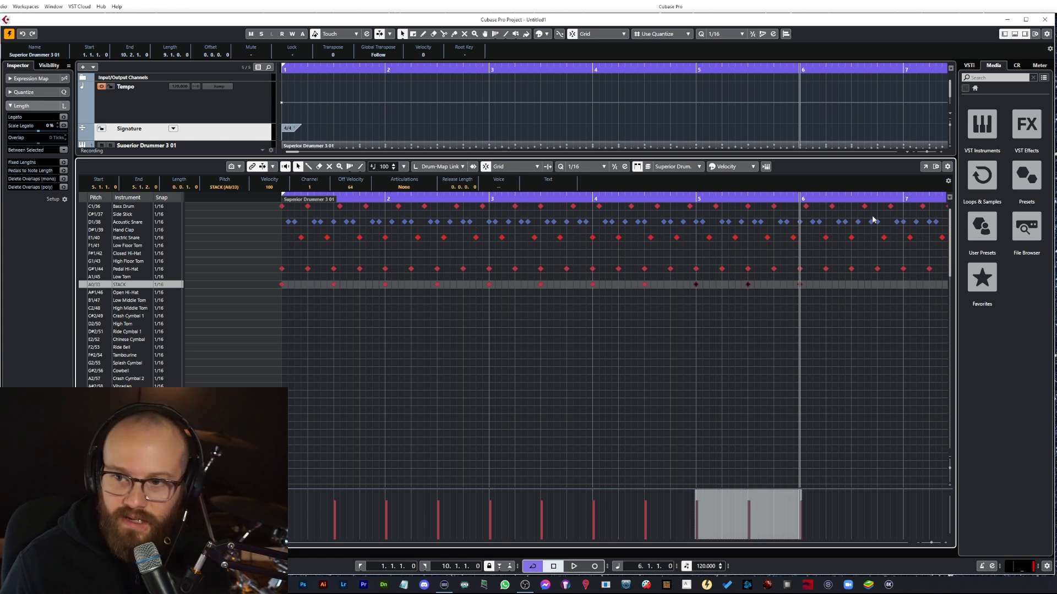
left_click(852, 199)
key("ctrl+v")
left_click_drag(855, 199, 952, 205)
left_click(765, 197)
key("ctrl+v")
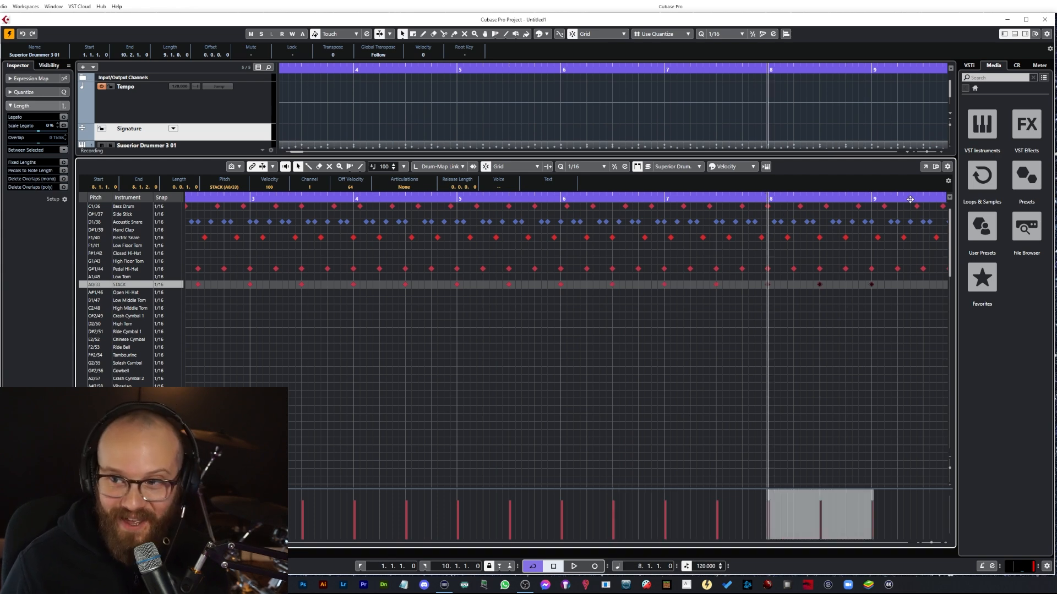
left_click(788, 196)
key("ctrl+v")
left_click(887, 289)
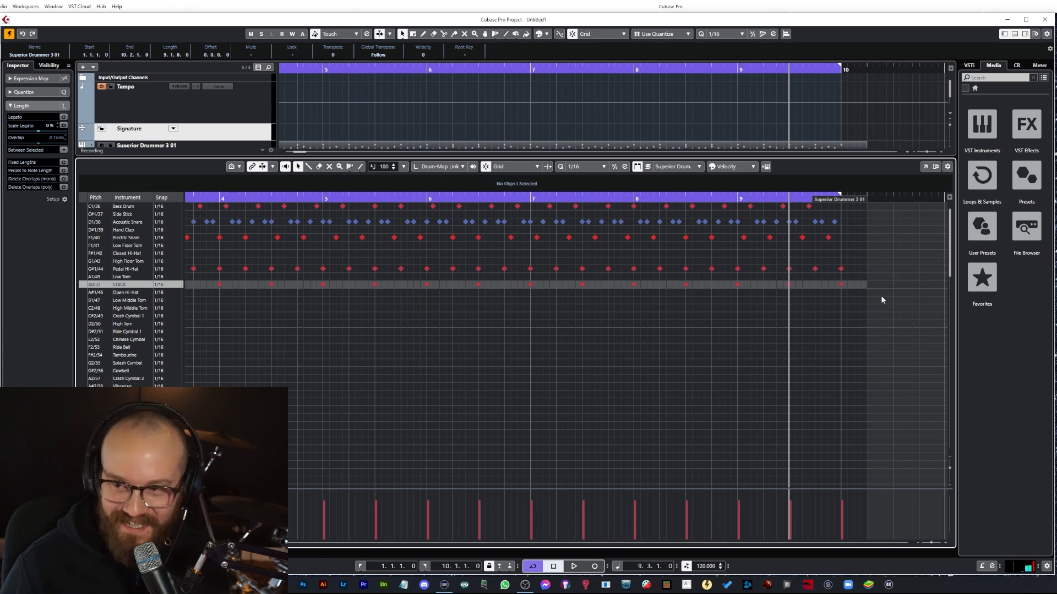
Step: Play the pattern back, then move the first STACK note at bar 1 onto the Crash Cymbal 1 row
key("space")
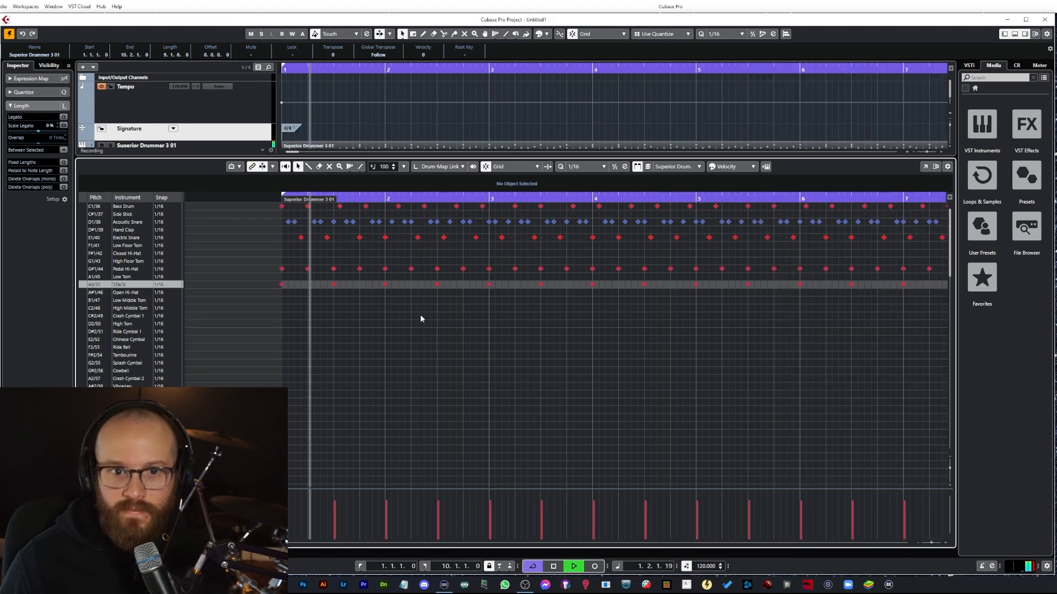
key("space")
mouse_move(306, 201)
left_mouse_down()
mouse_move(69, 202)
mouse_move(320, 201)
left_mouse_up()
left_click(281, 286)
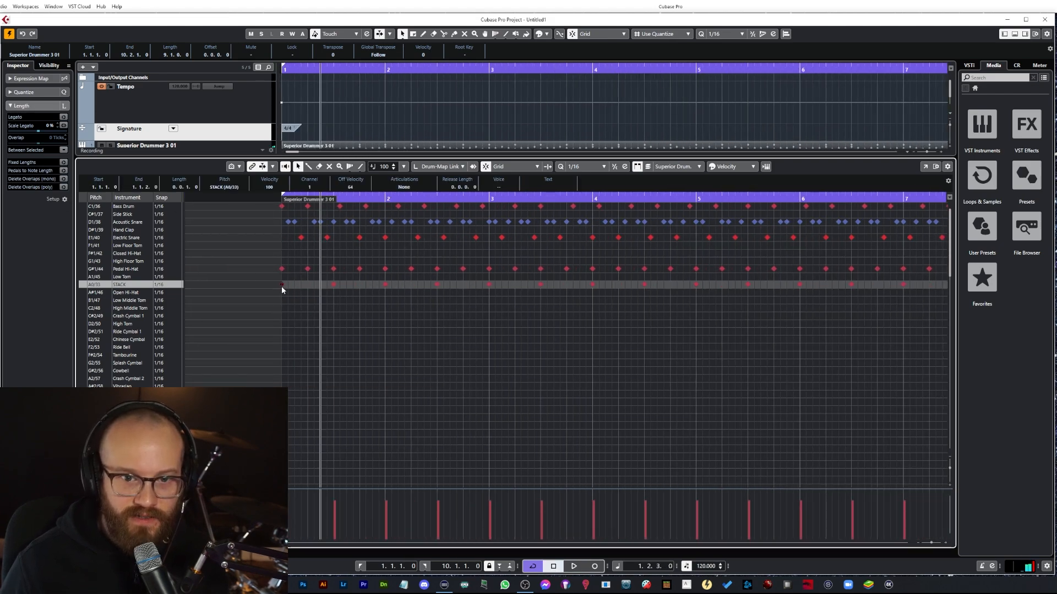
left_click_drag(281, 290, 280, 316)
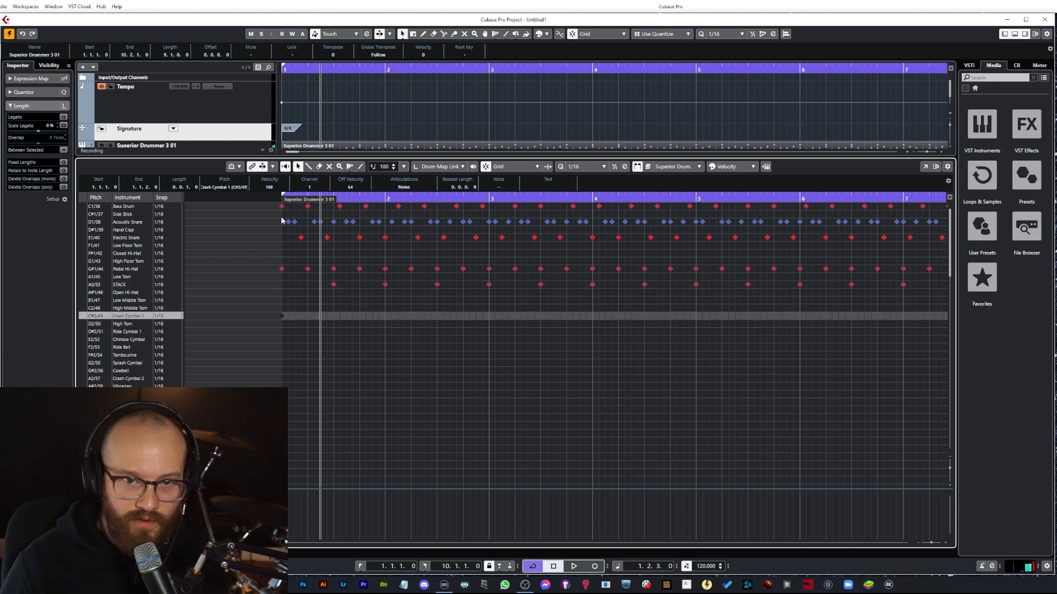
Step: Move the early snare note in bar 1 to the Acoustic Snare row and set its velocity to 103
key("space")
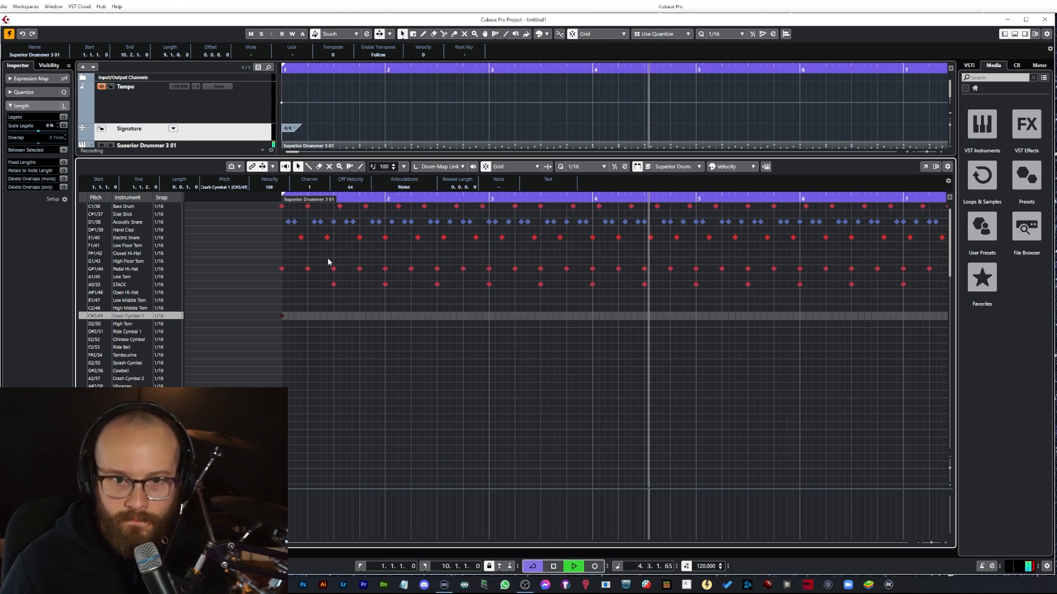
key("space")
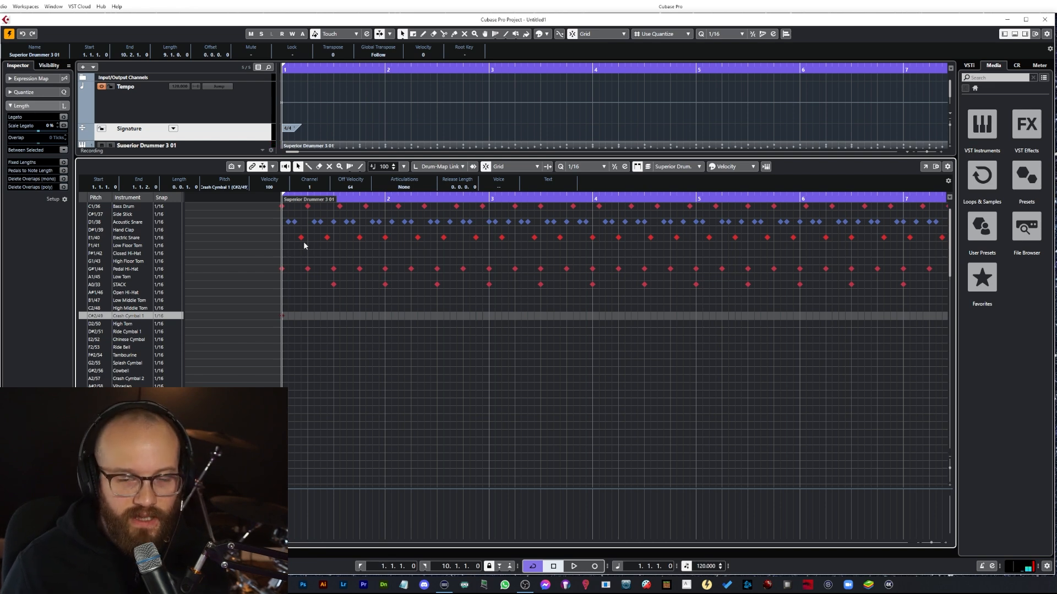
left_click_drag(302, 238, 302, 221)
left_click_drag(305, 516, 307, 520)
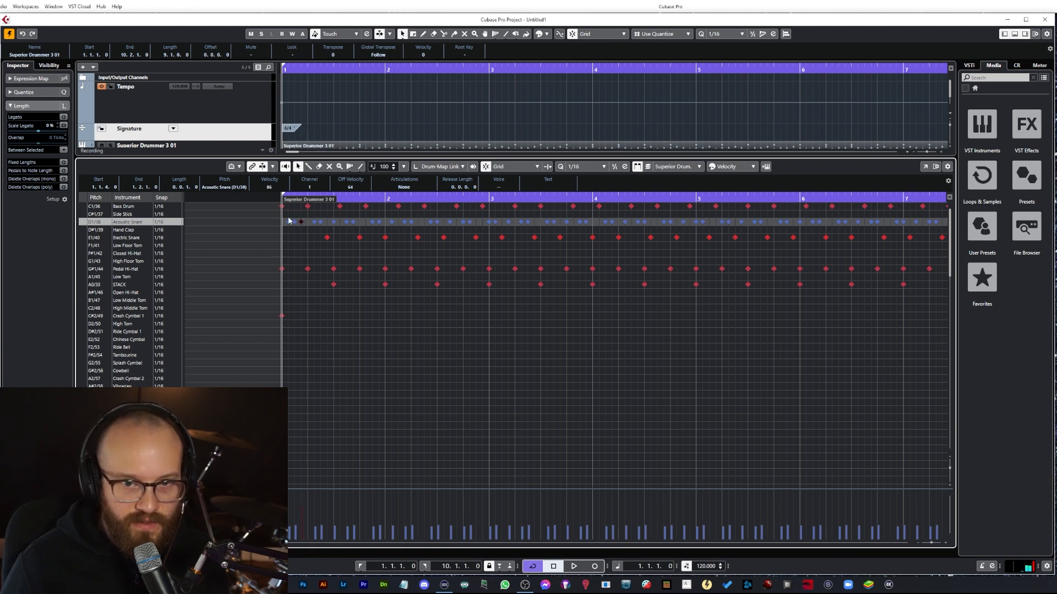
key("space")
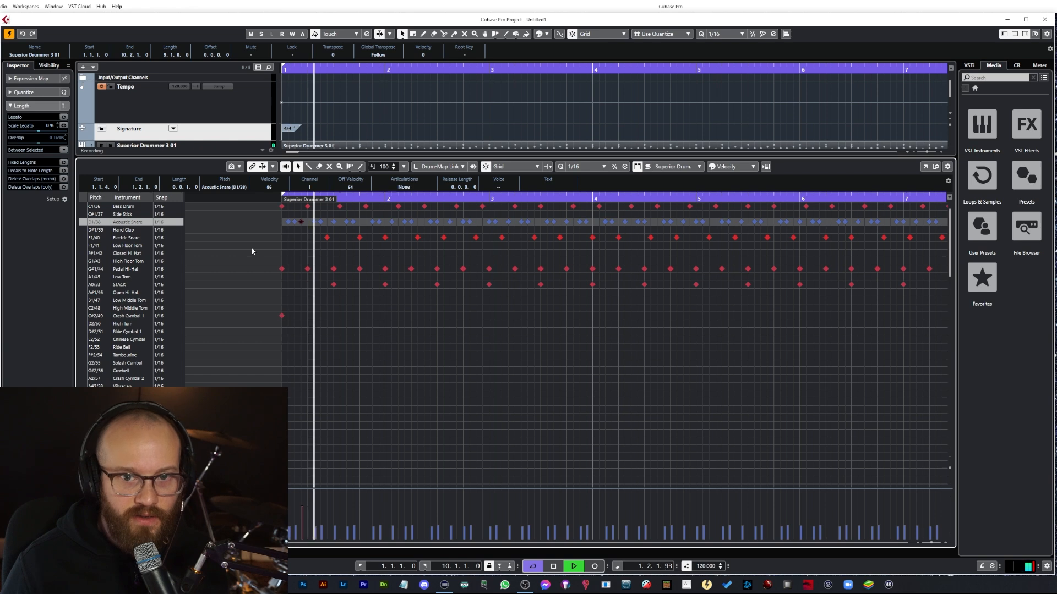
key("space")
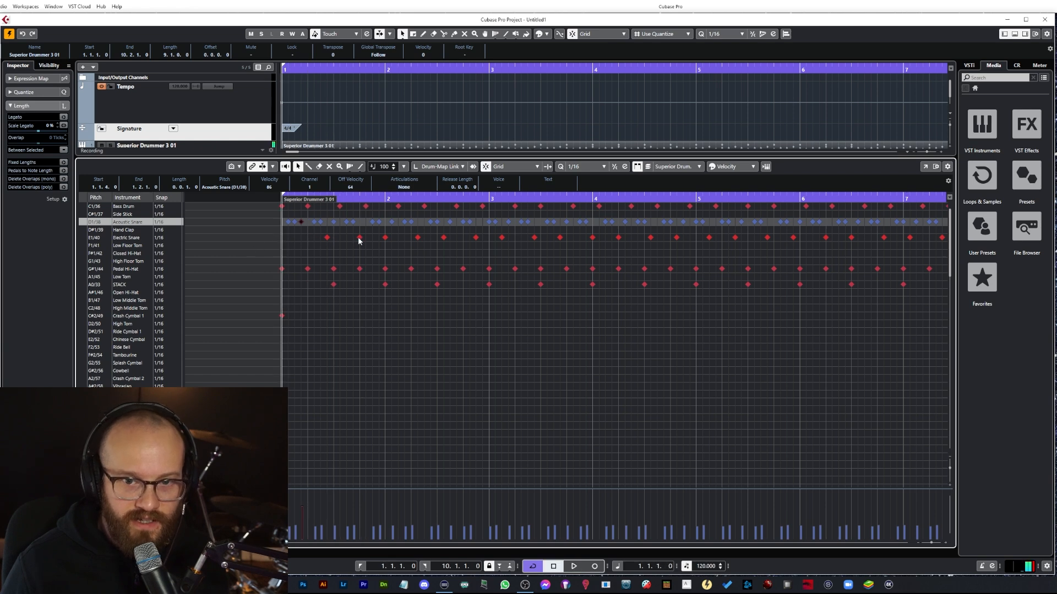
left_click(307, 509)
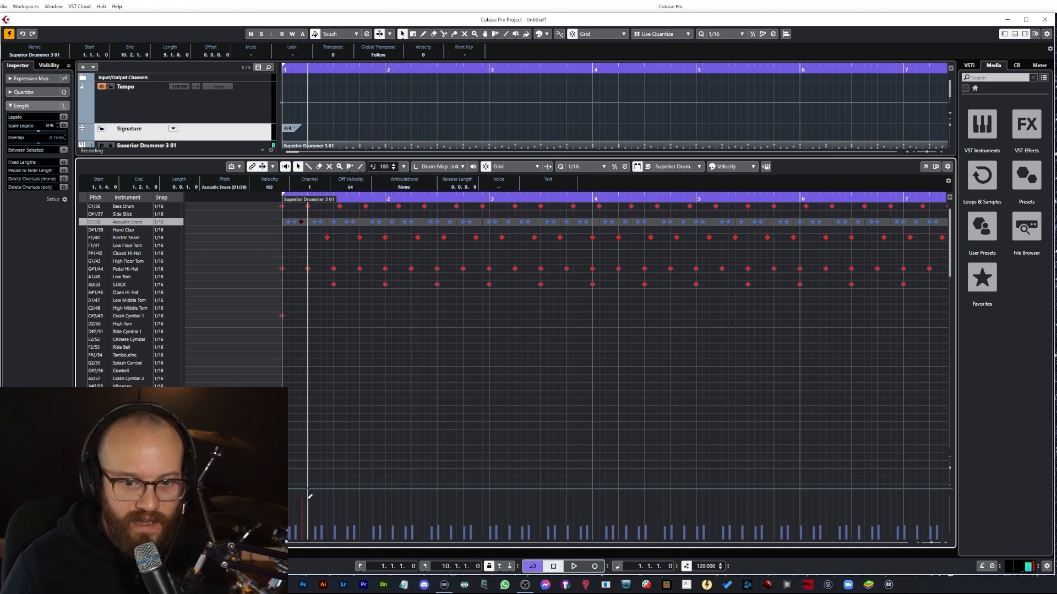
key("space")
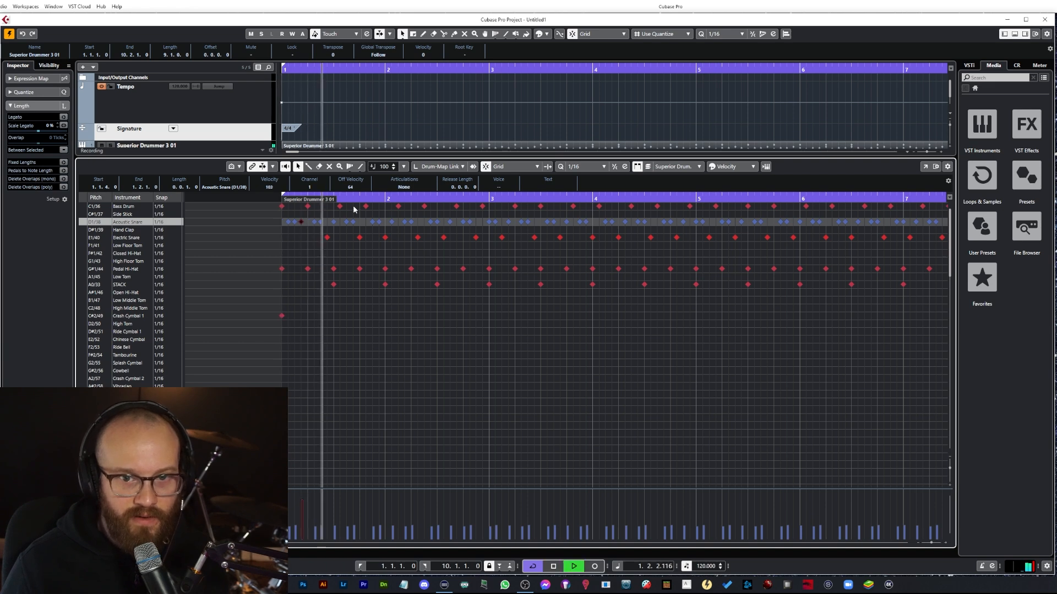
Step: Move the snare note at 1.4.1 to the Acoustic Snare row, lower its velocity to 95, and play back
left_click(359, 221)
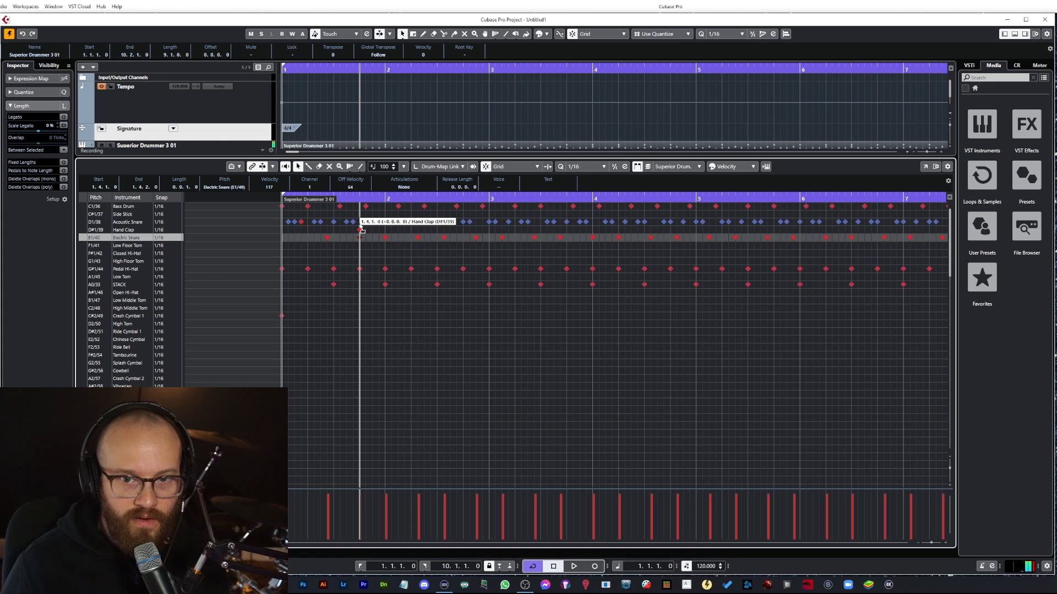
left_click_drag(358, 498, 369, 506)
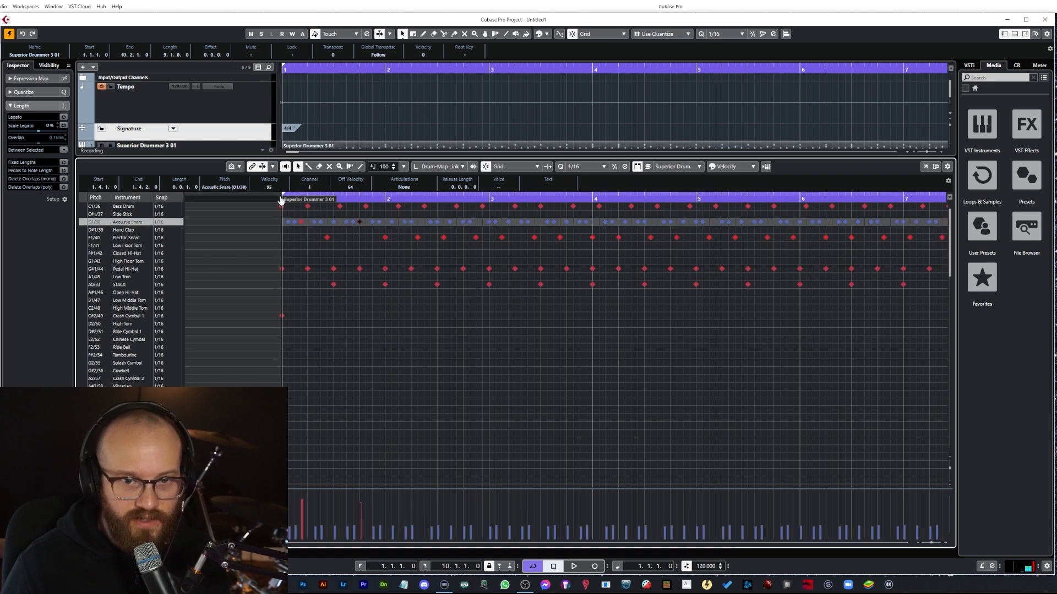
key("space")
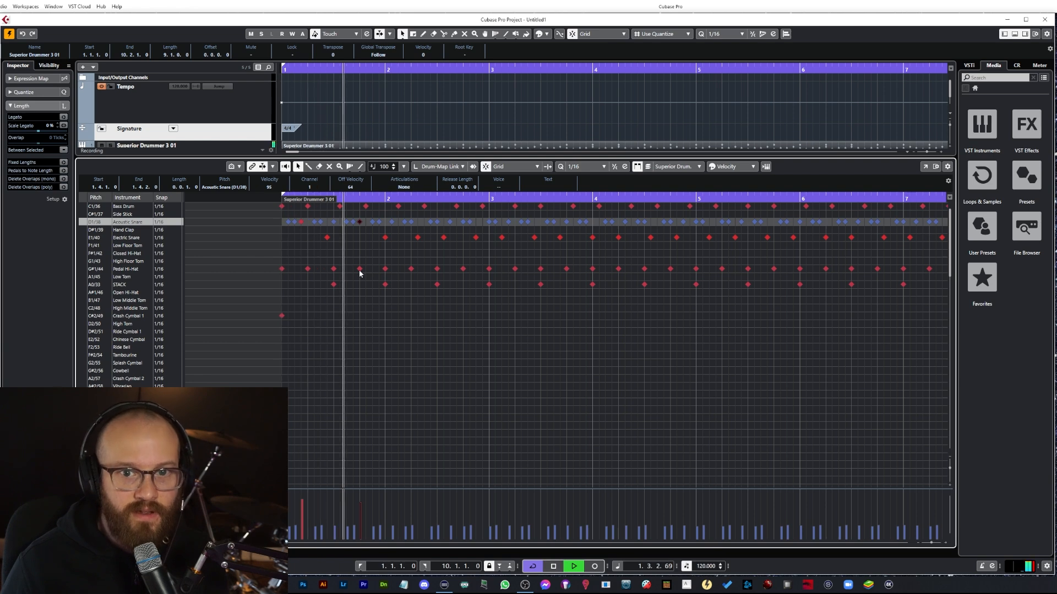
key("space")
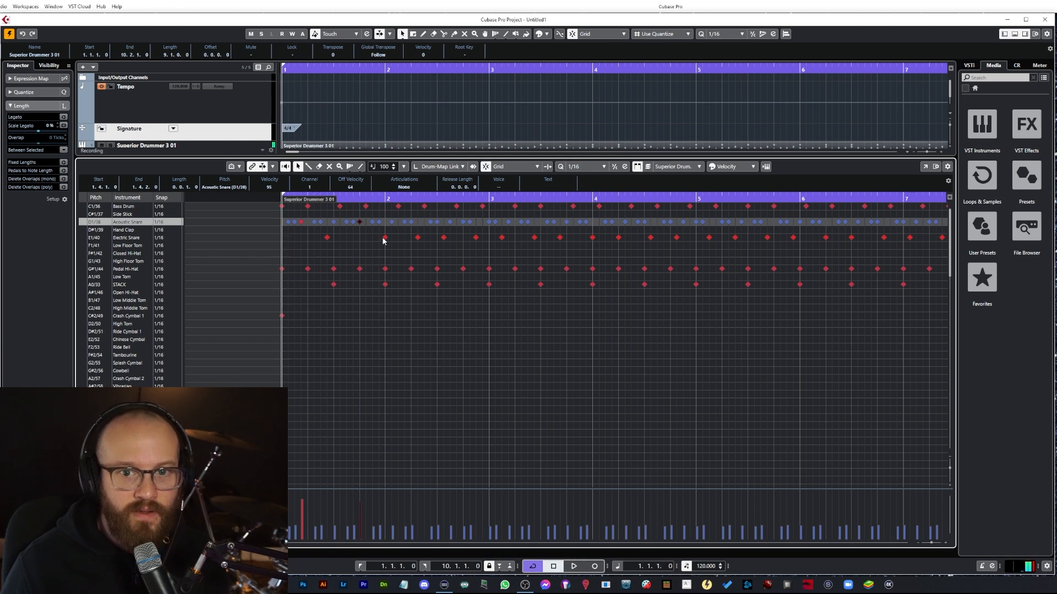
key("space")
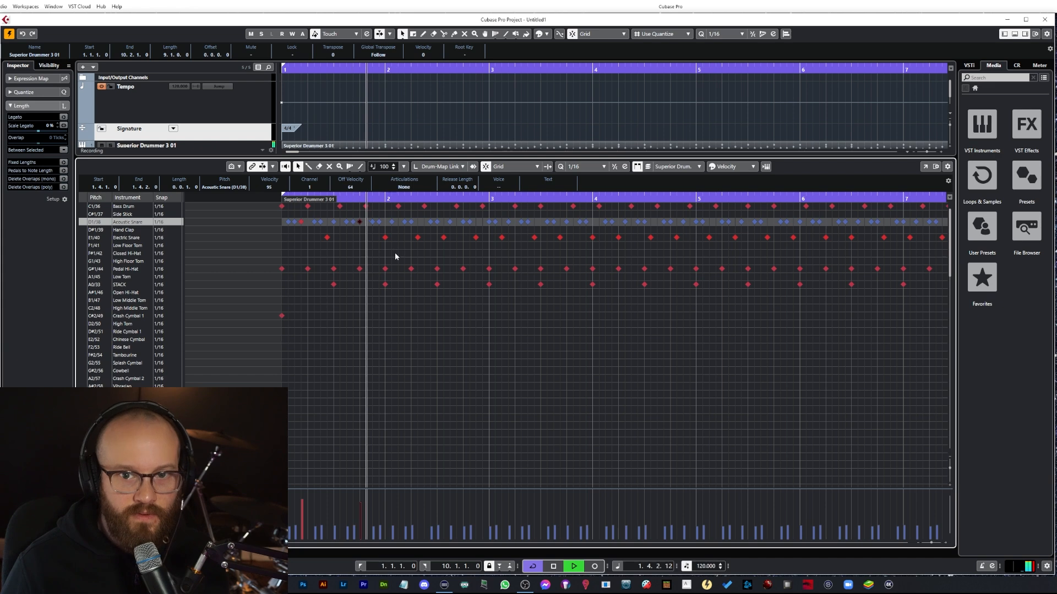
key("space")
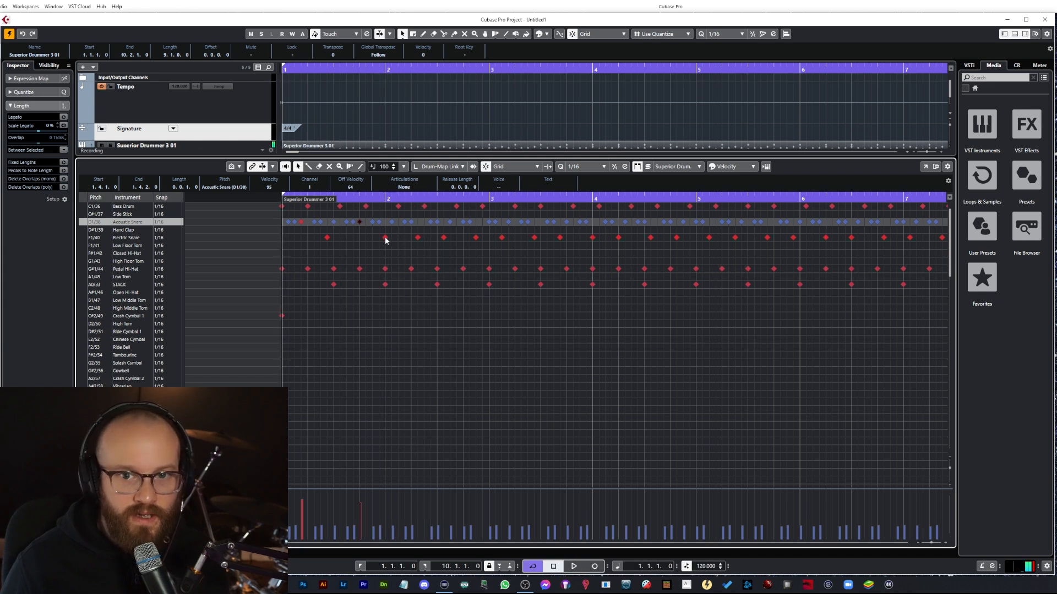
Step: Move the snare notes at 2.1.1 and 2.2.3 to the Acoustic Snare row and play from the start
left_click(385, 238)
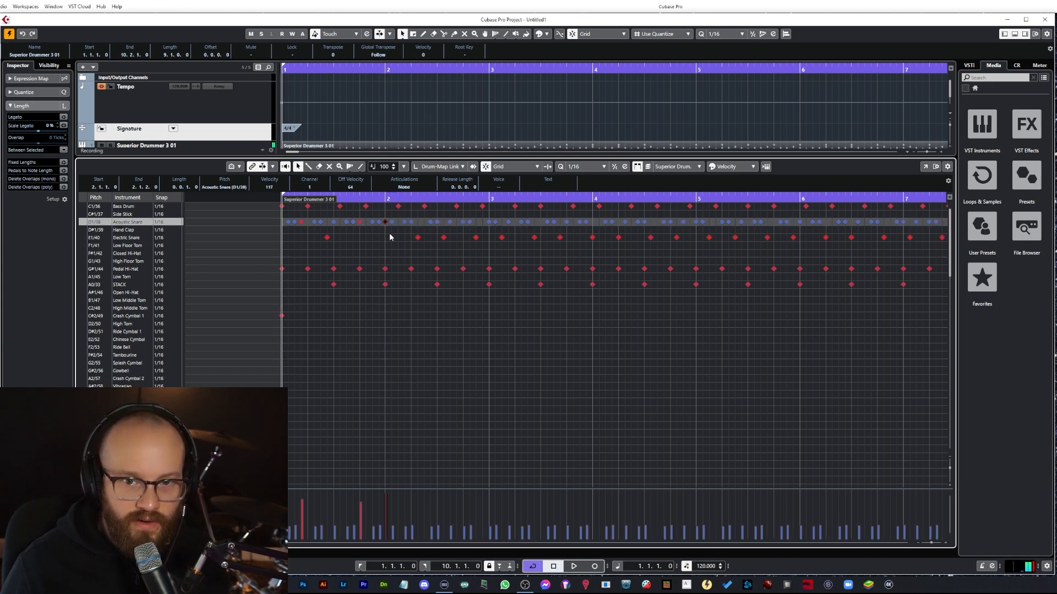
left_click_drag(418, 238, 418, 223)
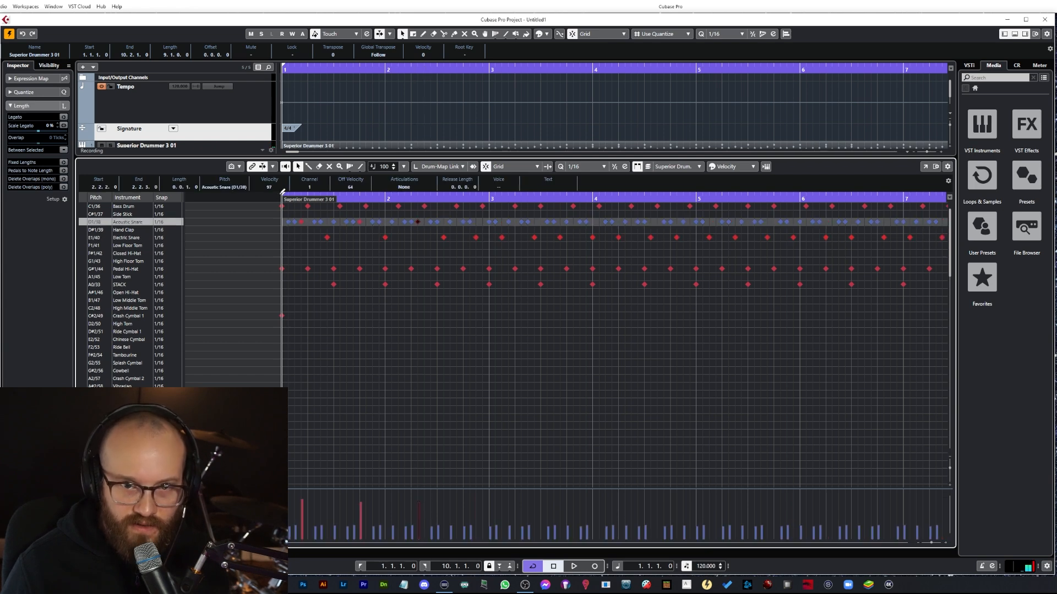
left_click_drag(282, 195, 281, 199)
key("space")
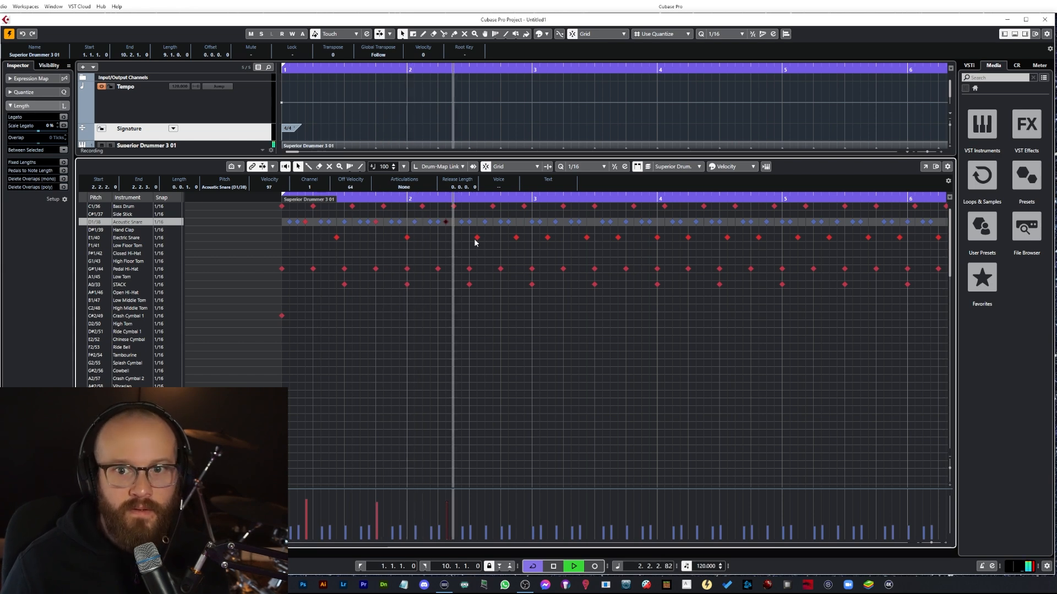
key("space")
Step: Move the matching snare notes in bars 3 to 5 onto the Acoustic Snare row
left_click_drag(517, 238, 518, 222)
left_click_drag(586, 236, 588, 229)
left_click_drag(658, 238, 656, 228)
left_click_drag(727, 238, 728, 225)
left_click_drag(796, 238, 800, 222)
mouse_move(870, 238)
left_mouse_down()
mouse_move(870, 224)
mouse_move(856, 226)
left_mouse_up()
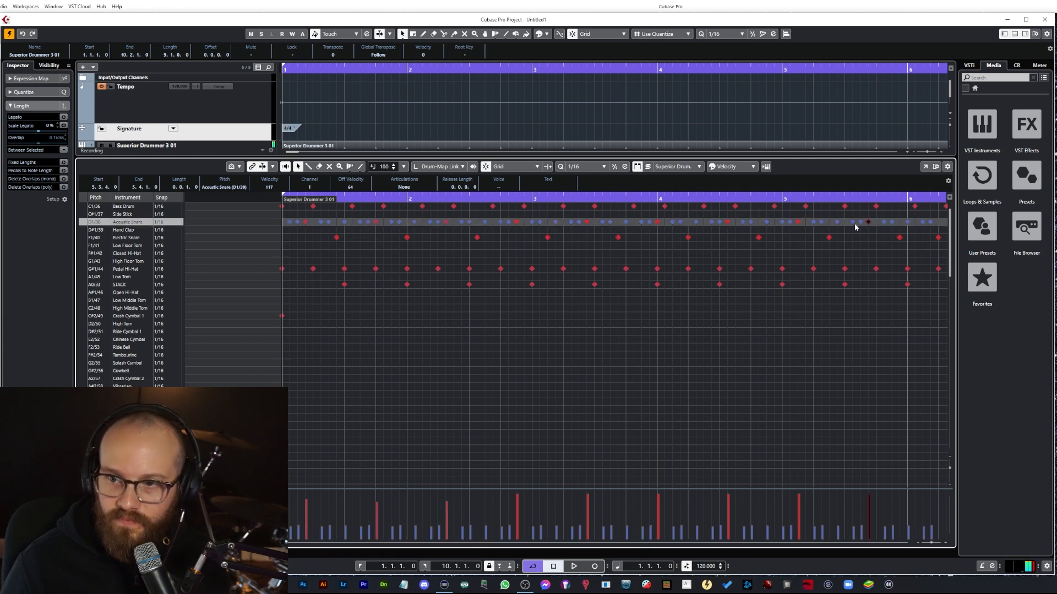
Step: Select those six Acoustic Snare notes, lower their velocity together, and play back to check
left_click(799, 222, "shift")
left_click(727, 222, "shift")
left_click(657, 222, "shift")
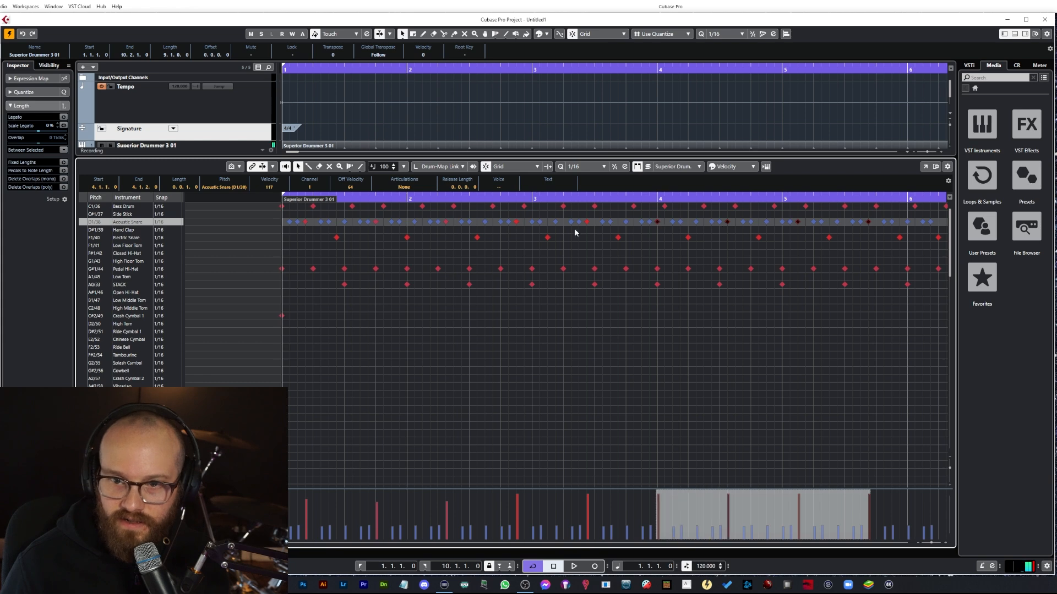
left_click(587, 222, "shift")
left_click(517, 223, "shift")
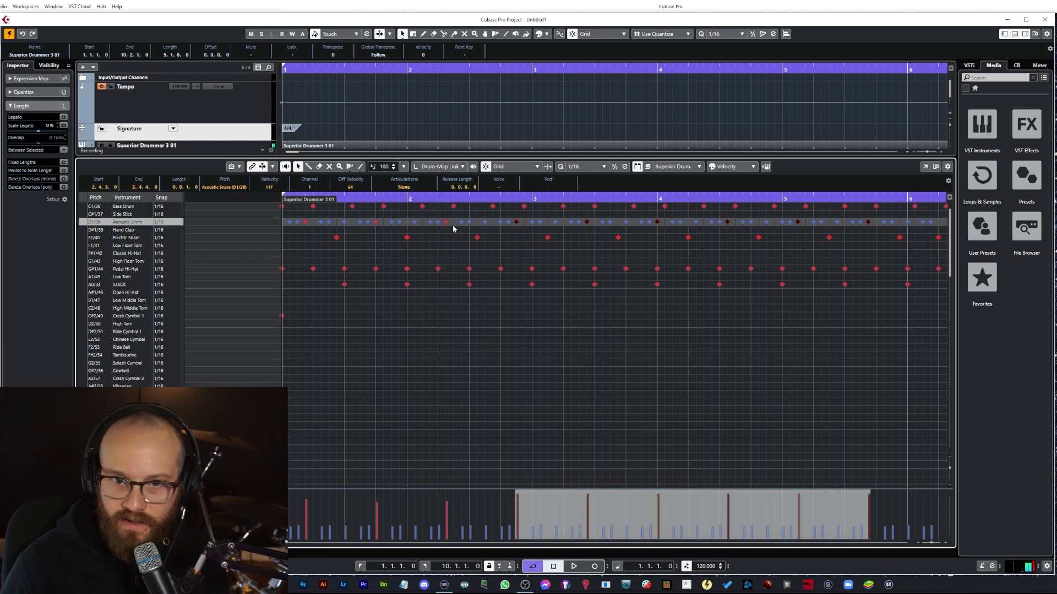
left_click_drag(692, 497, 692, 498)
key("space")
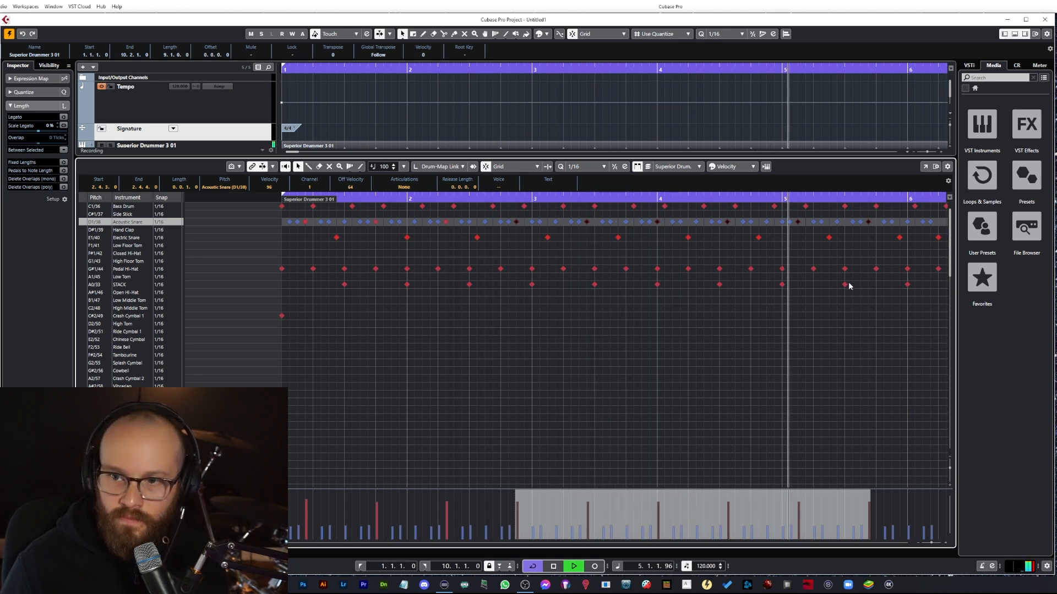
key("space")
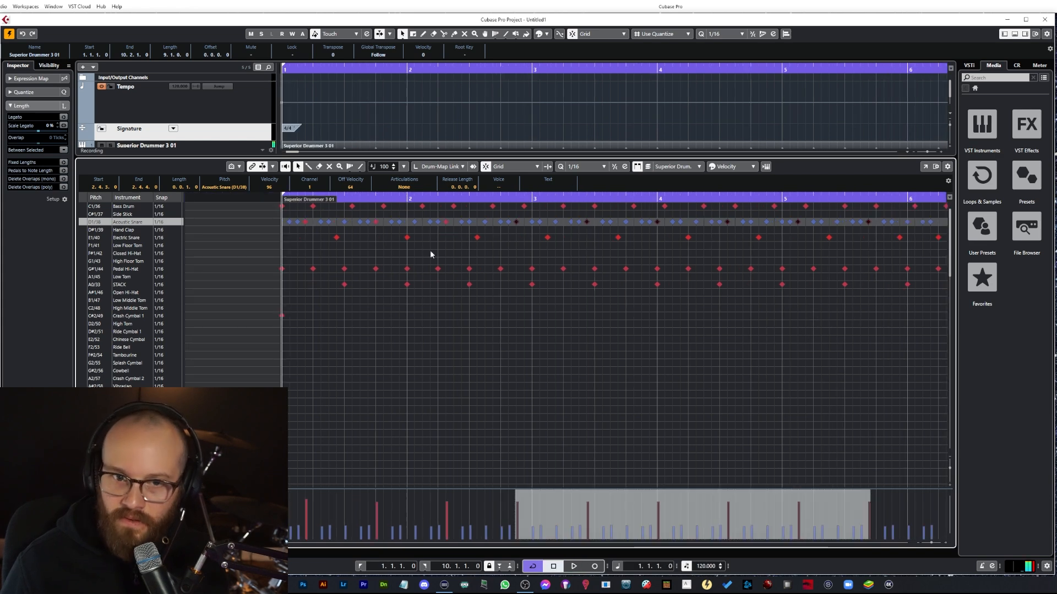
Step: Play the pattern back from bar 5 to check the later bars
left_click(778, 197)
key("space")
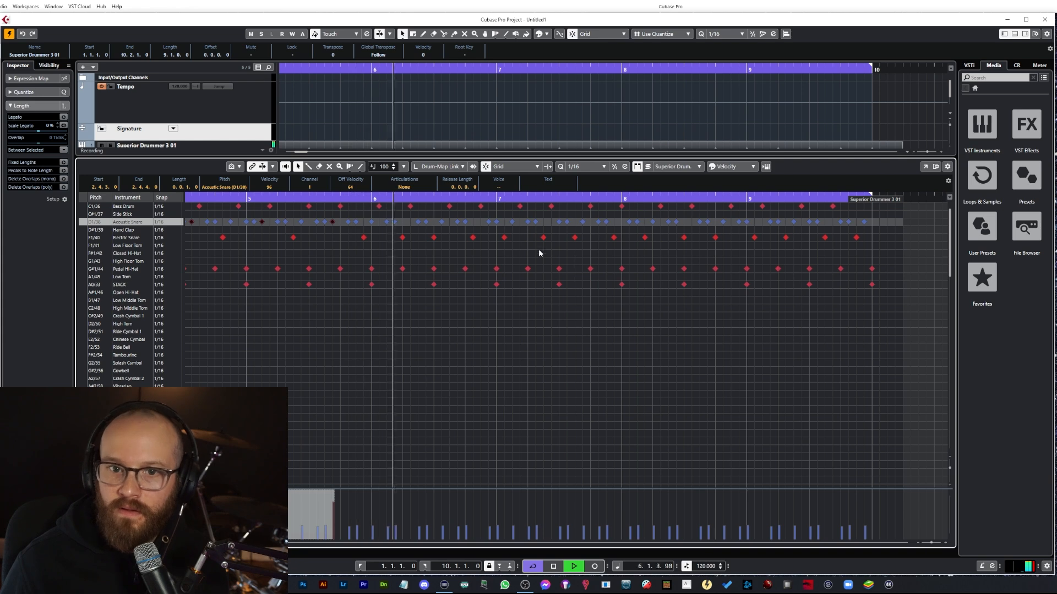
key("space")
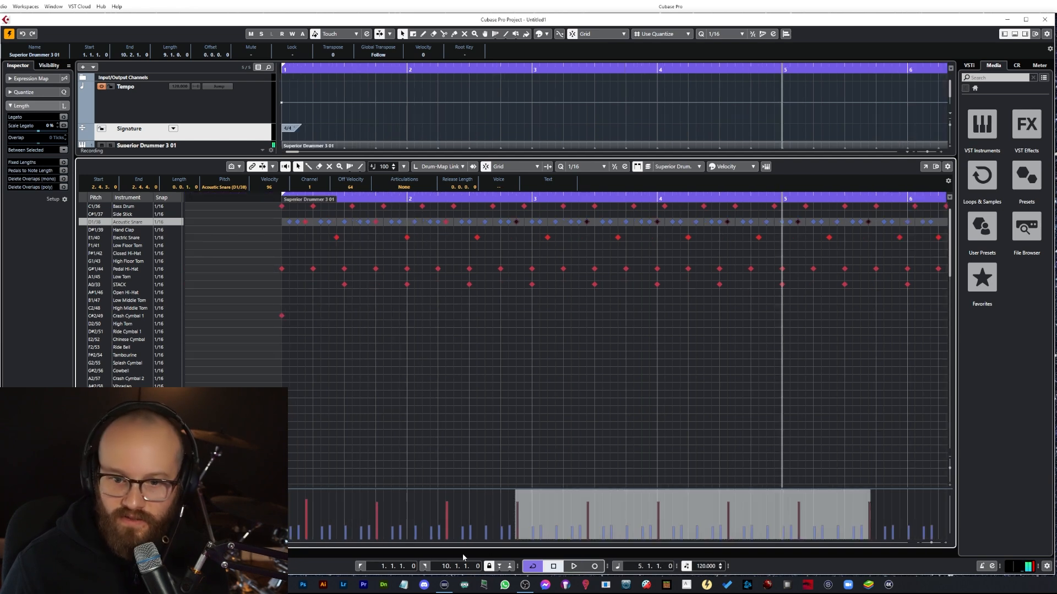
key("space")
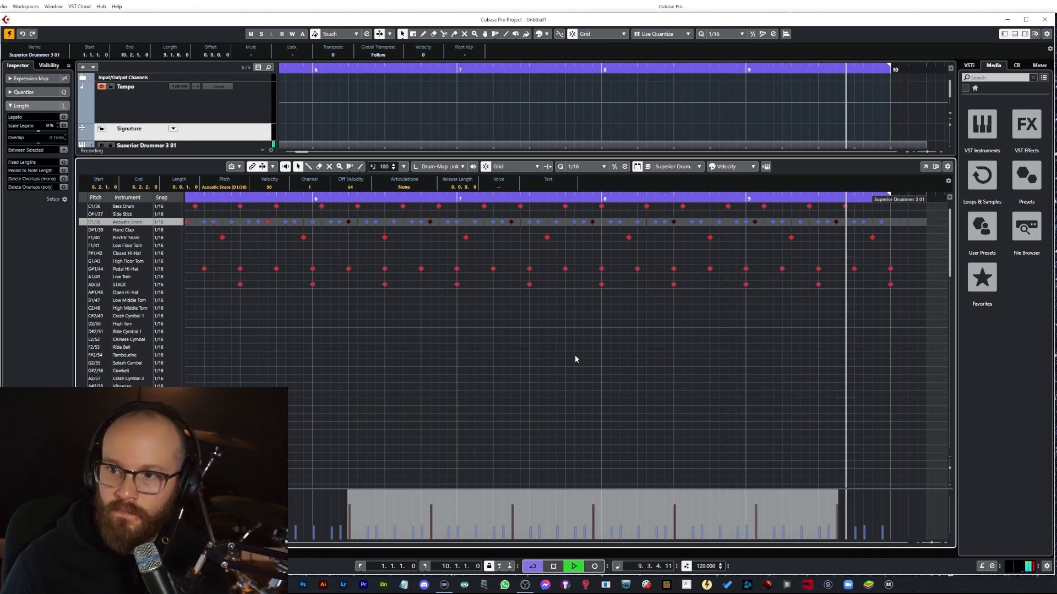
key("space")
Step: Delete the stray pedal hi-hat and STACK notes at bar 10 past the end of the part
mouse_move(863, 196)
left_mouse_down()
mouse_move(911, 211)
mouse_move(855, 201)
left_mouse_up()
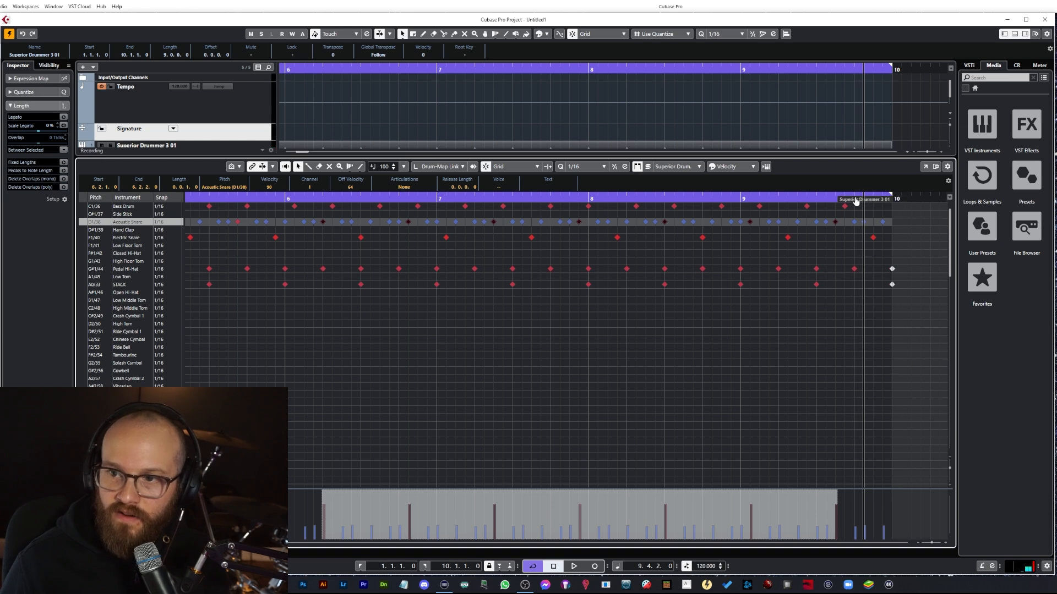
left_click(882, 222)
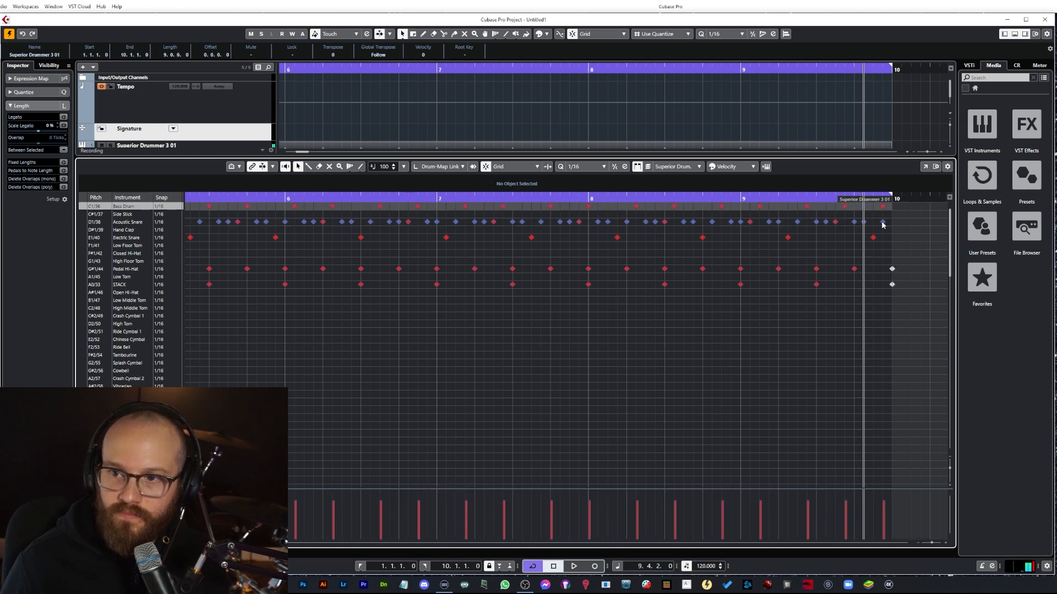
key("Right")
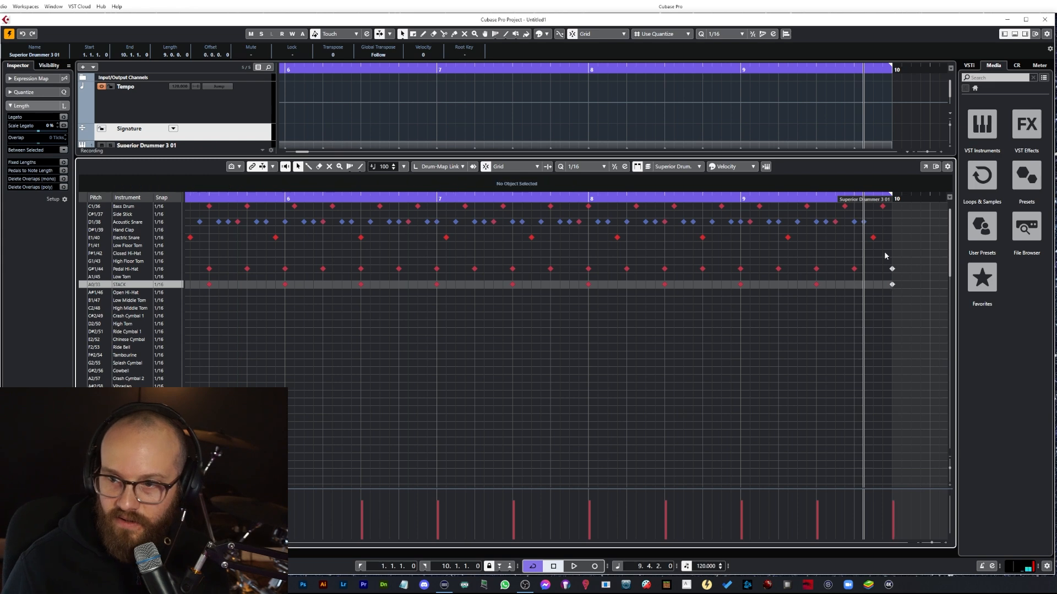
key("Delete")
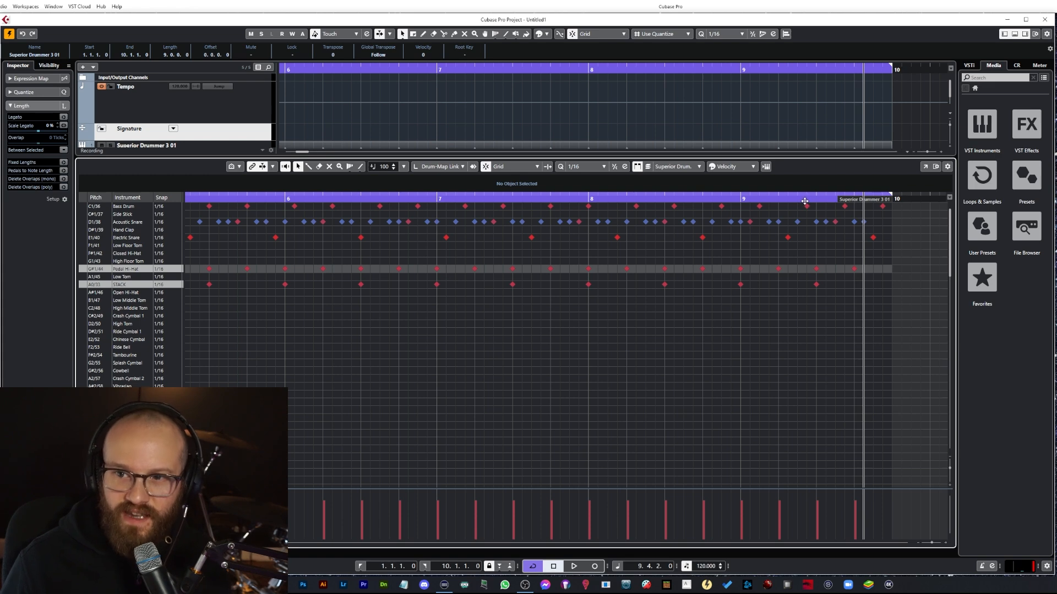
Step: Play the pattern back and zoom out to view the whole drum part
left_click(741, 200)
key("space")
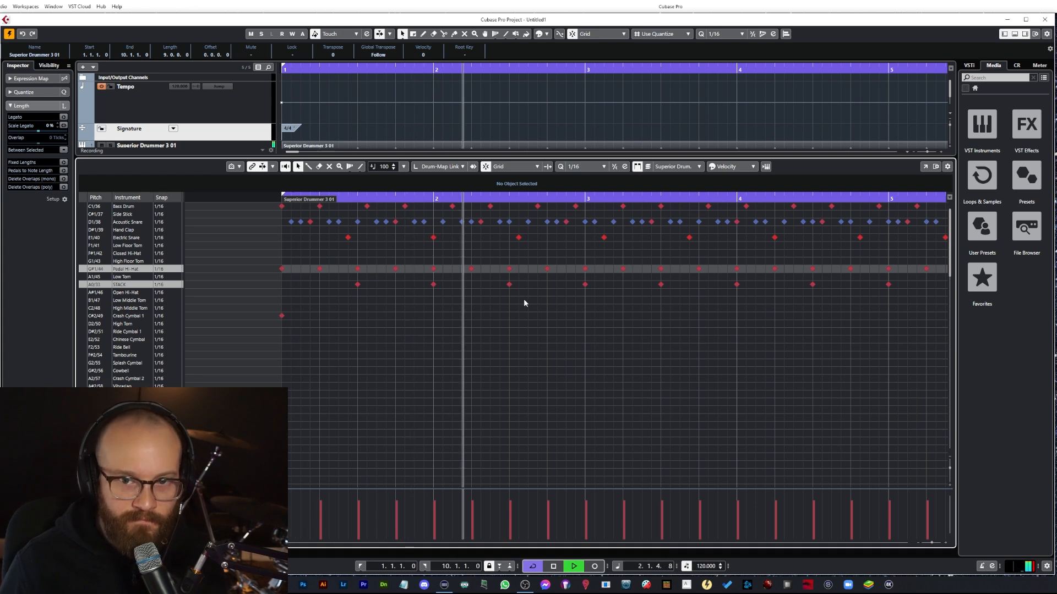
key("g")
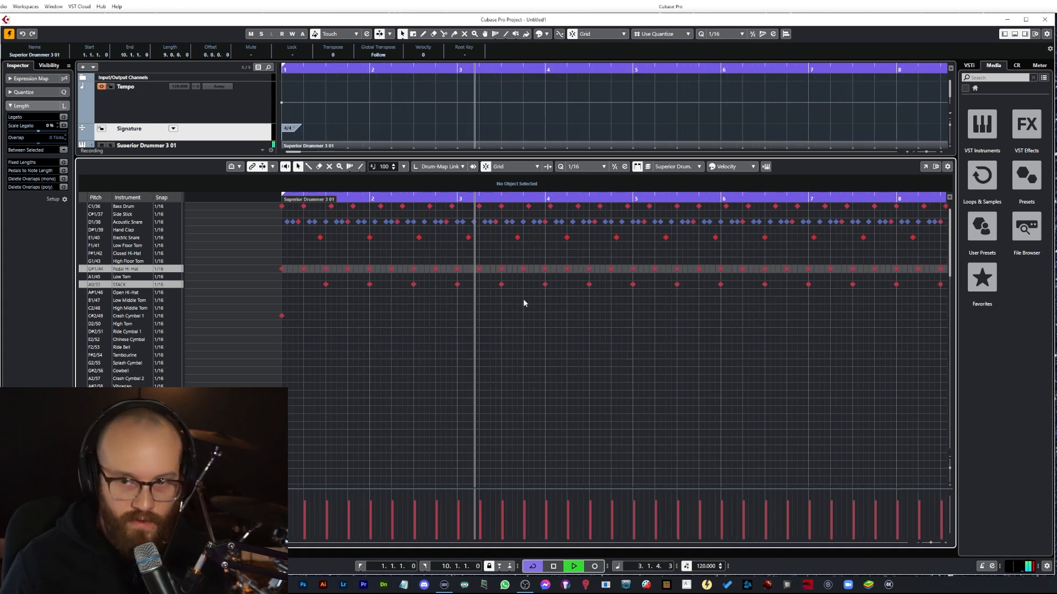
key("g")
key("g")
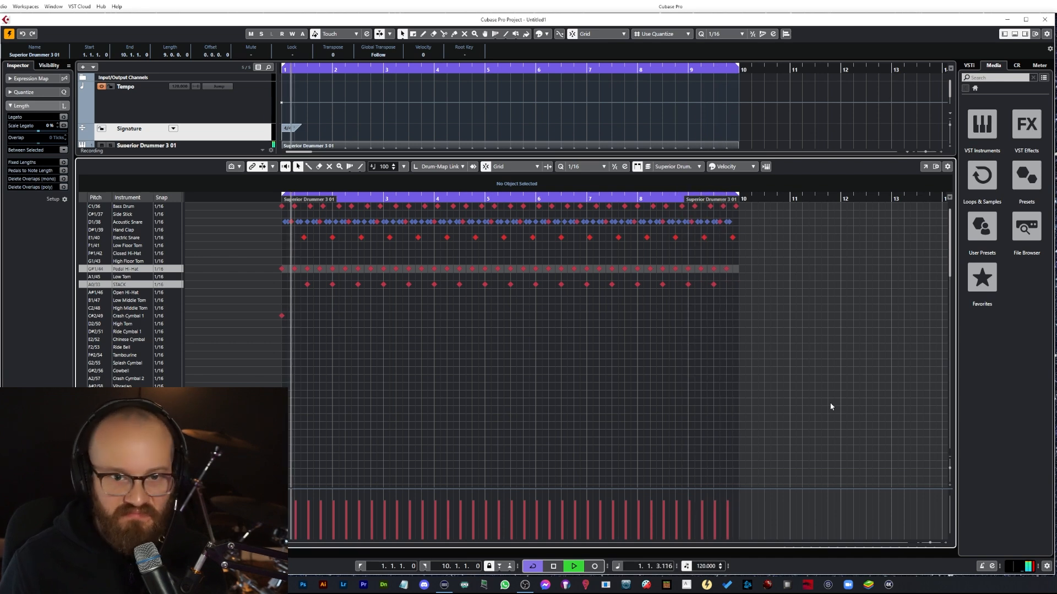
key("space")
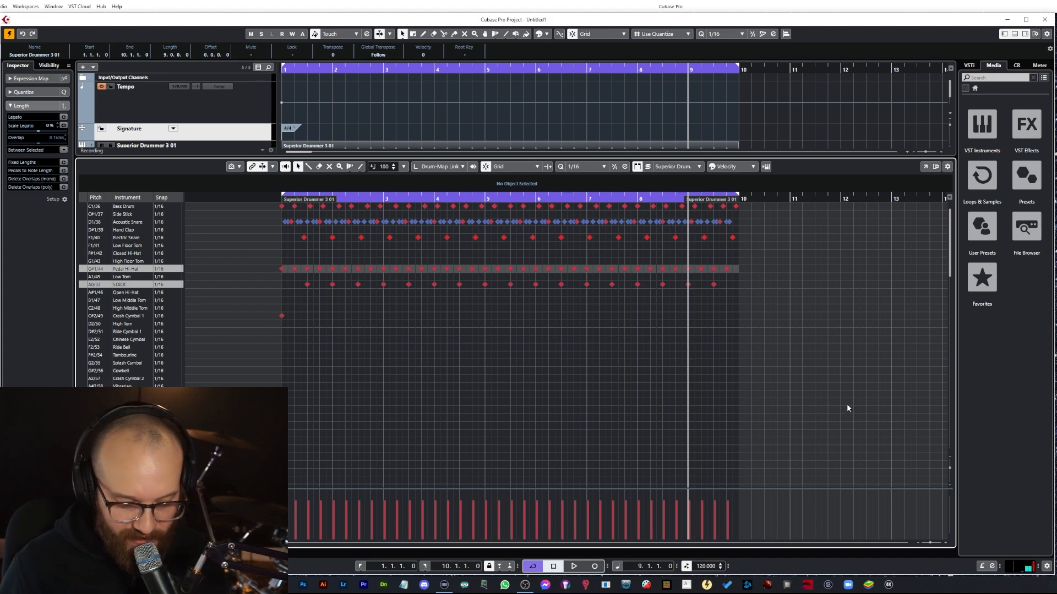
Step: Zoom in on bars 8 to 9 and select the last bass drum note at the end of bar 9
key("h")
key("h")
key("h")
key("h")
key("h")
key("h")
key("h")
key("h")
key("h")
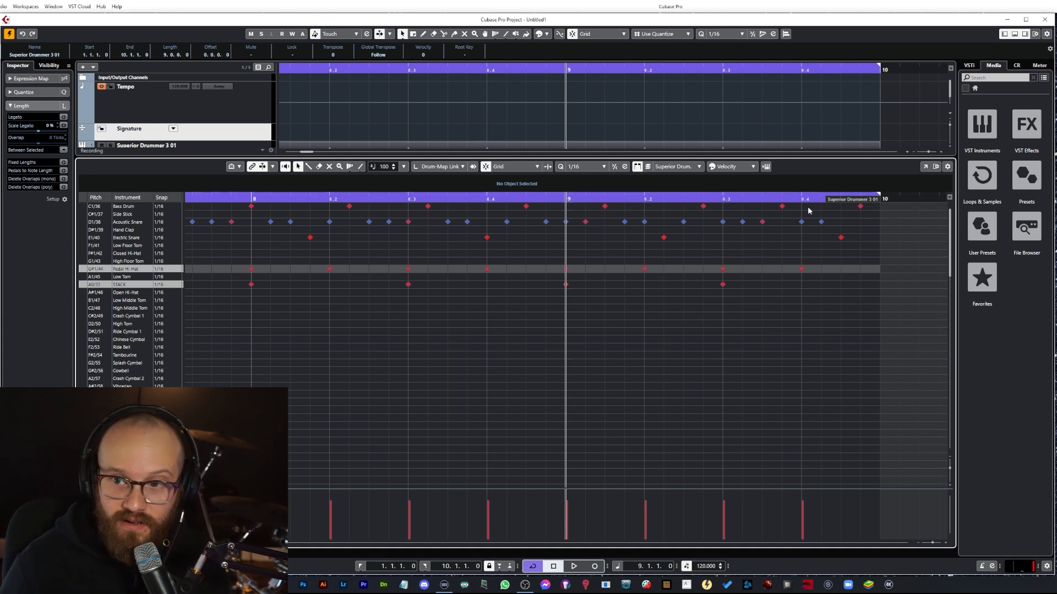
left_click(860, 205)
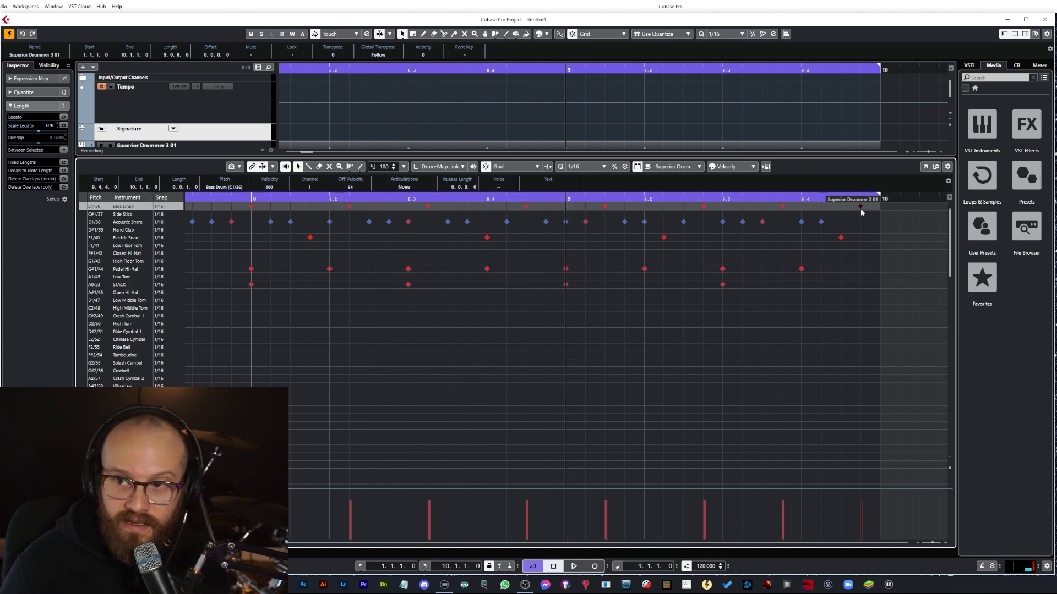
Step: Play back from the end of bar 9 to check how the part loops back to the start
left_click_drag(799, 200, 828, 204)
left_click(839, 197)
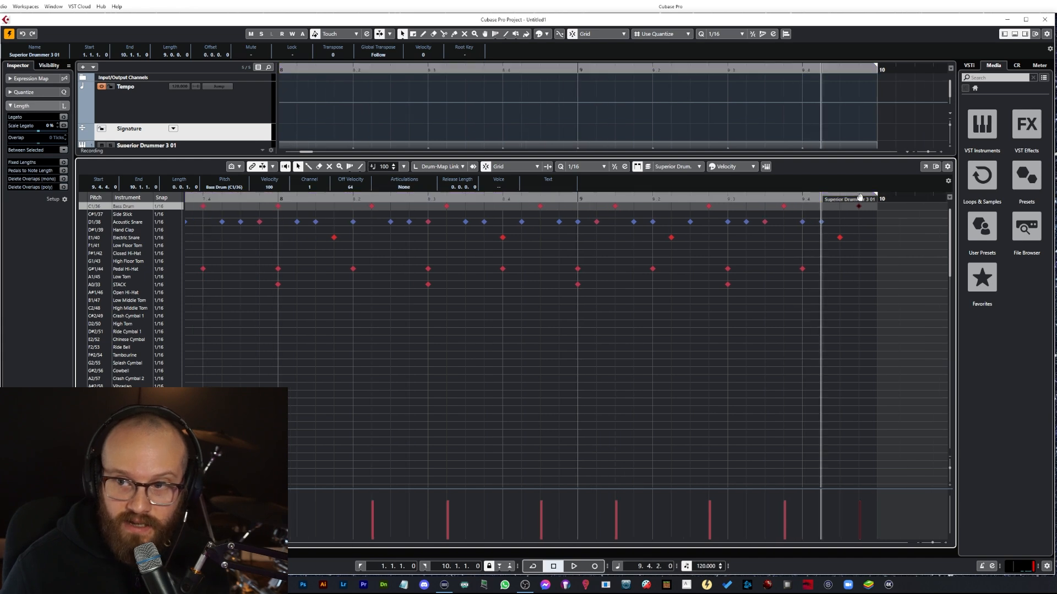
left_click(861, 197)
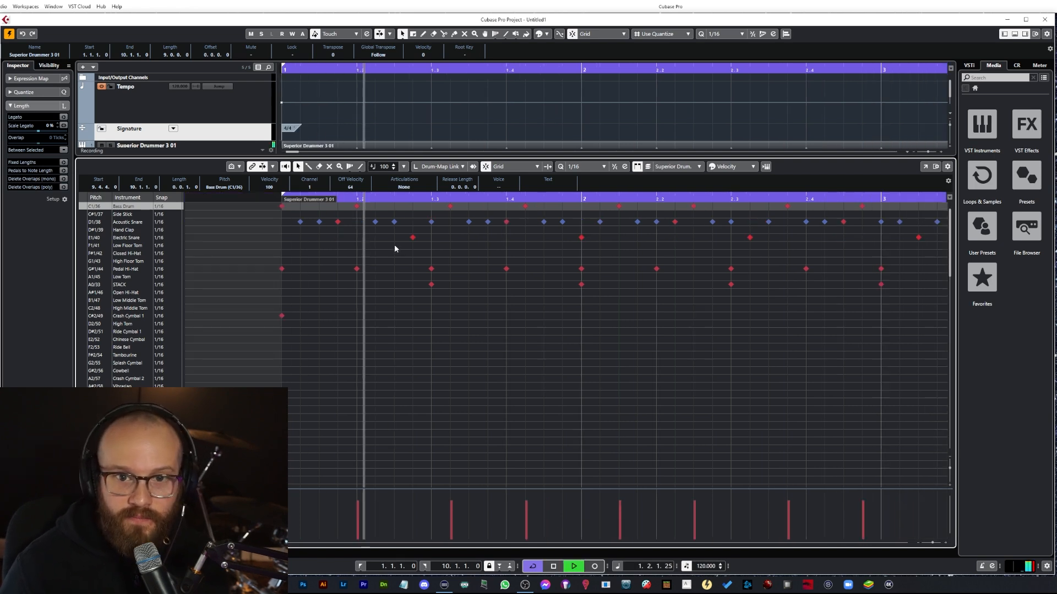
key("space")
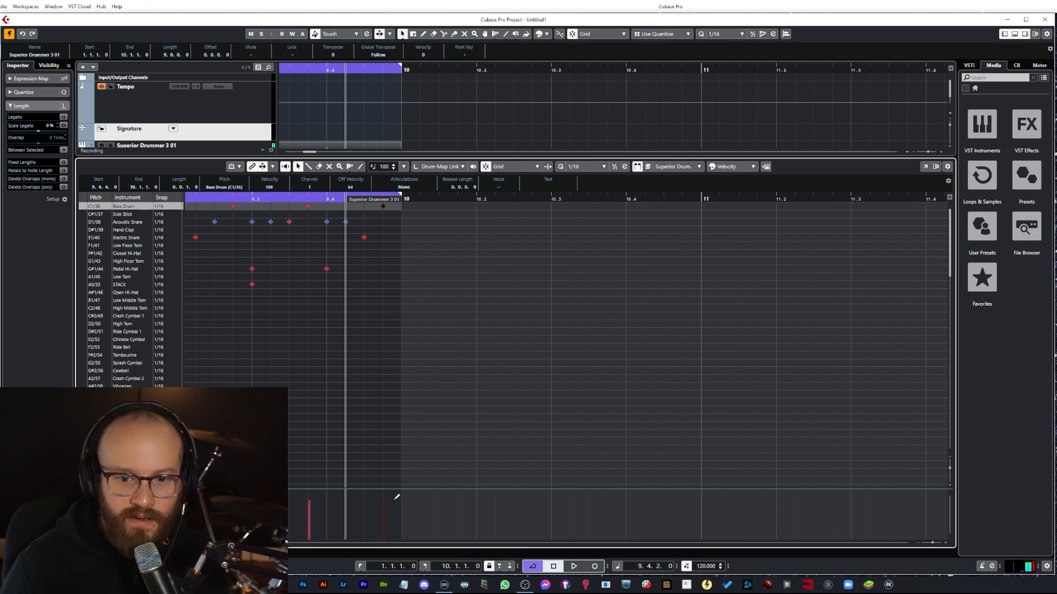
left_click_drag(211, 542, 189, 543)
scroll(322, 276, "down", 8)
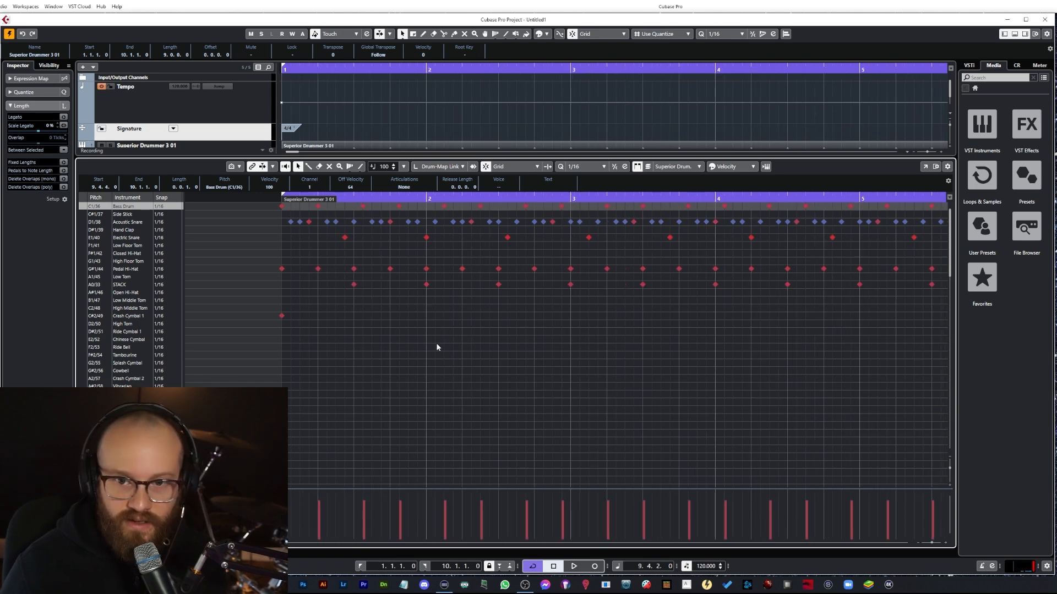
left_click(442, 354)
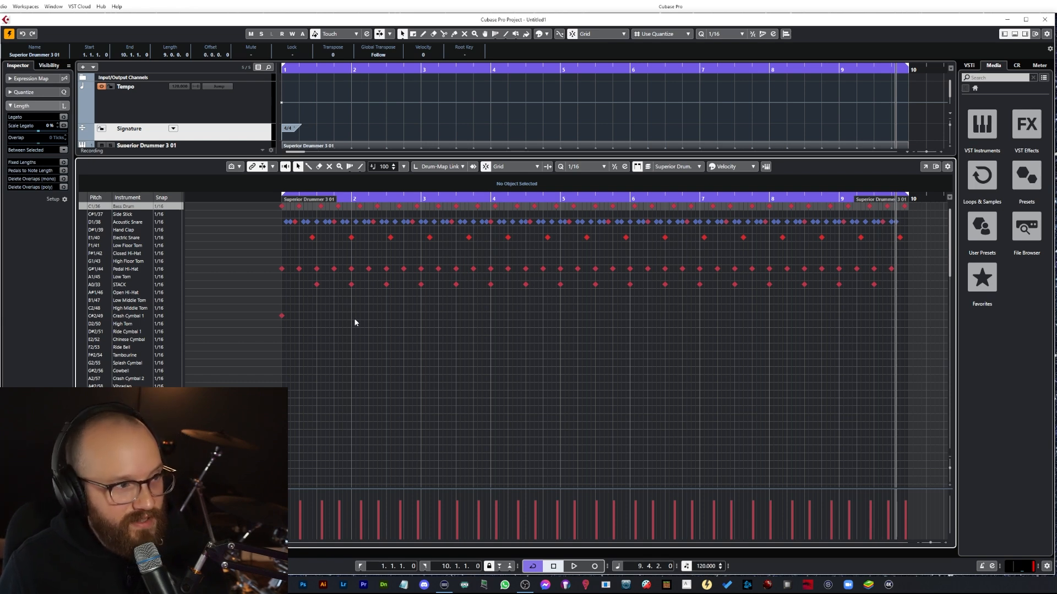
Step: Set the project tempo to 90 BPM and play the pattern from the start
left_click(280, 199)
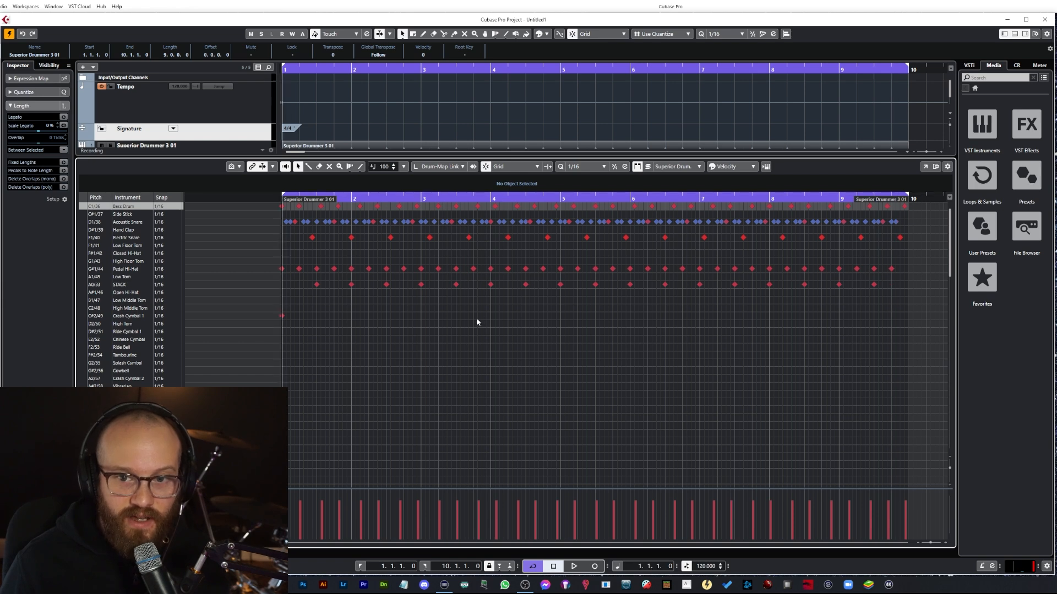
double_click(704, 567)
key("Return")
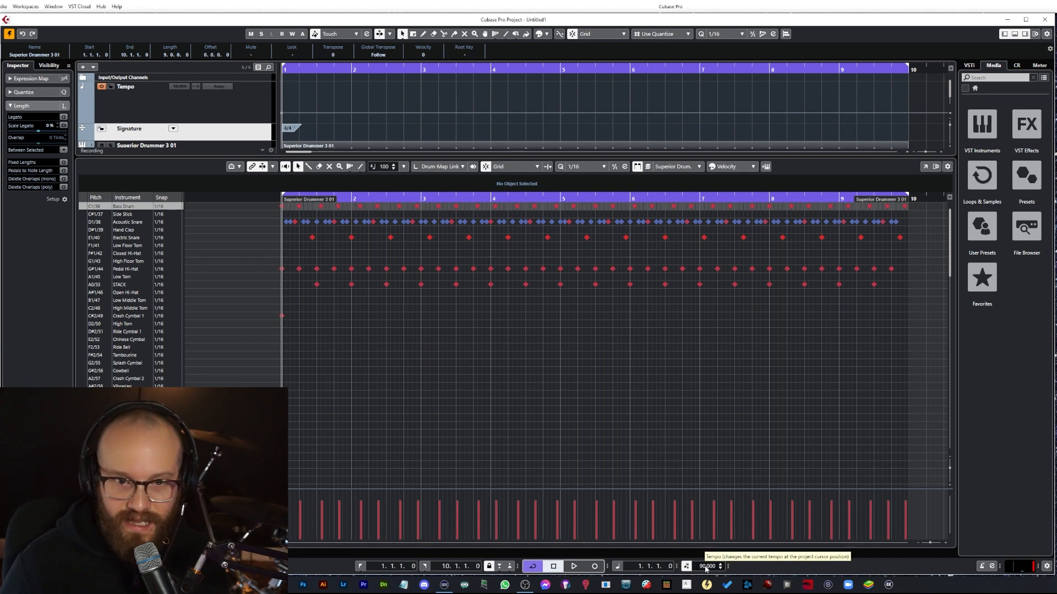
key("space")
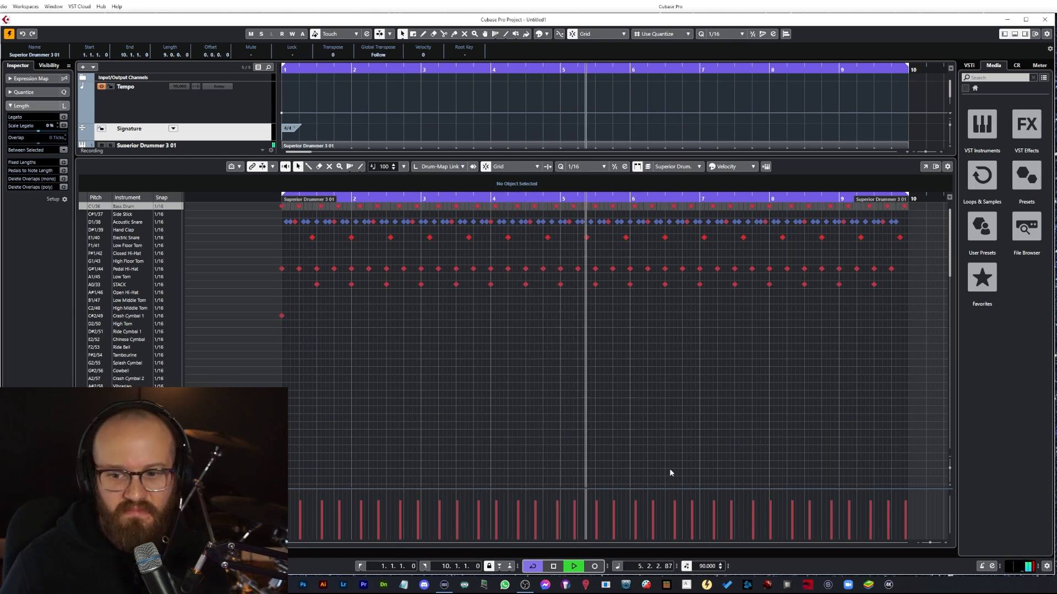
key("space")
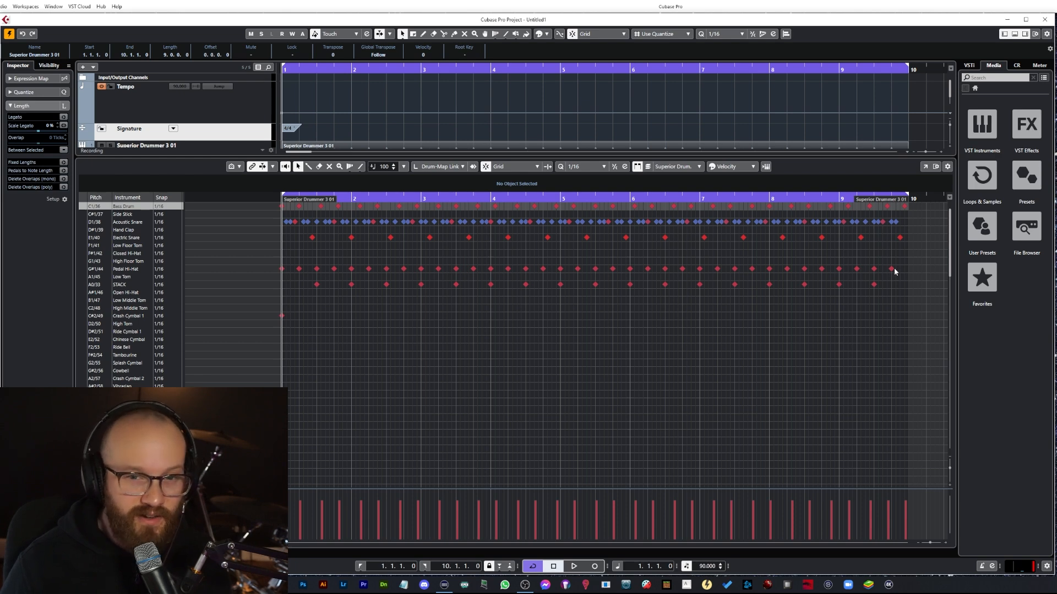
Step: Mute all Pedal Hi-Hat notes across the part and play the pattern back
left_click_drag(901, 267, 261, 270)
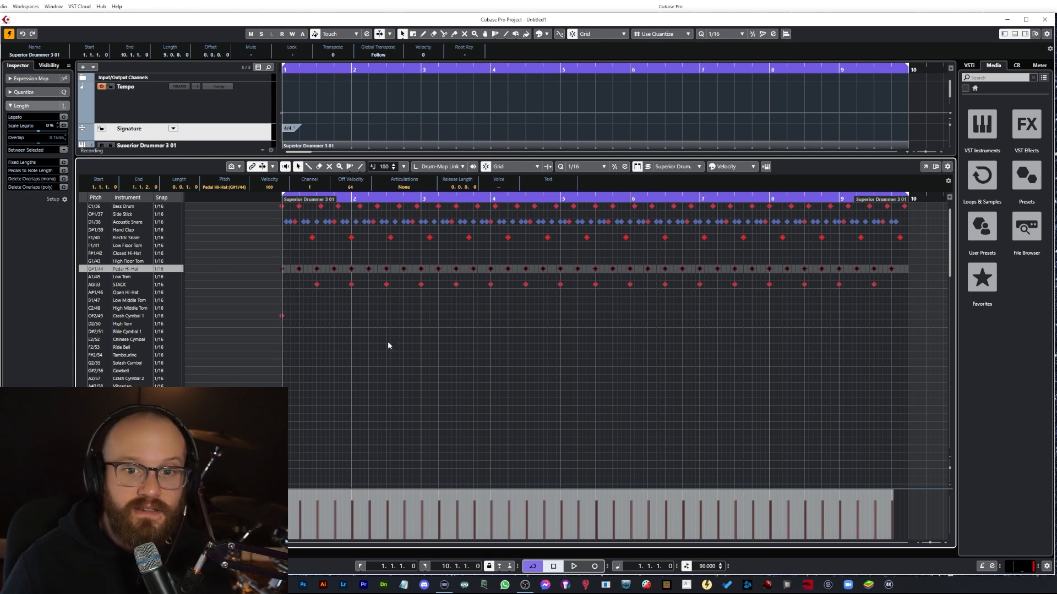
key("5")
left_click(401, 269)
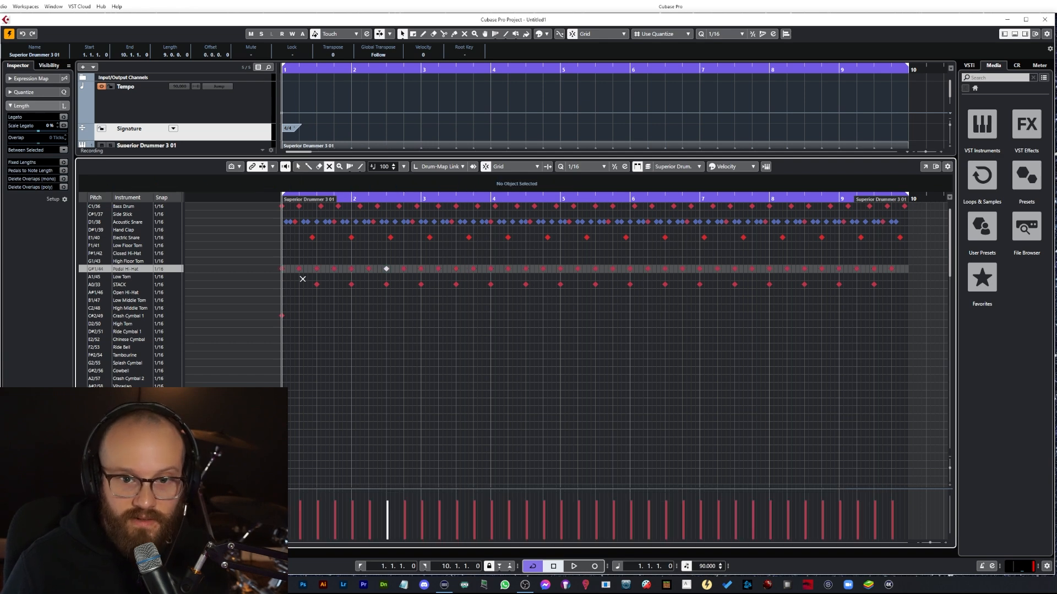
left_click_drag(279, 267, 914, 268)
left_click(386, 267)
key("space")
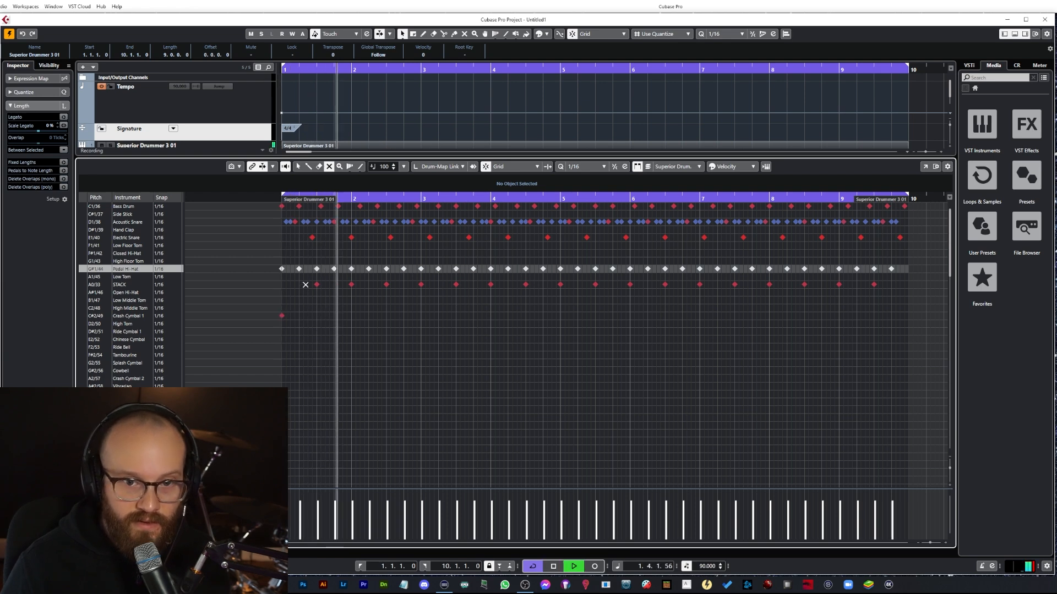
Step: Mute all STACK notes across the part and play the pattern back without them
left_click_drag(306, 285, 899, 292)
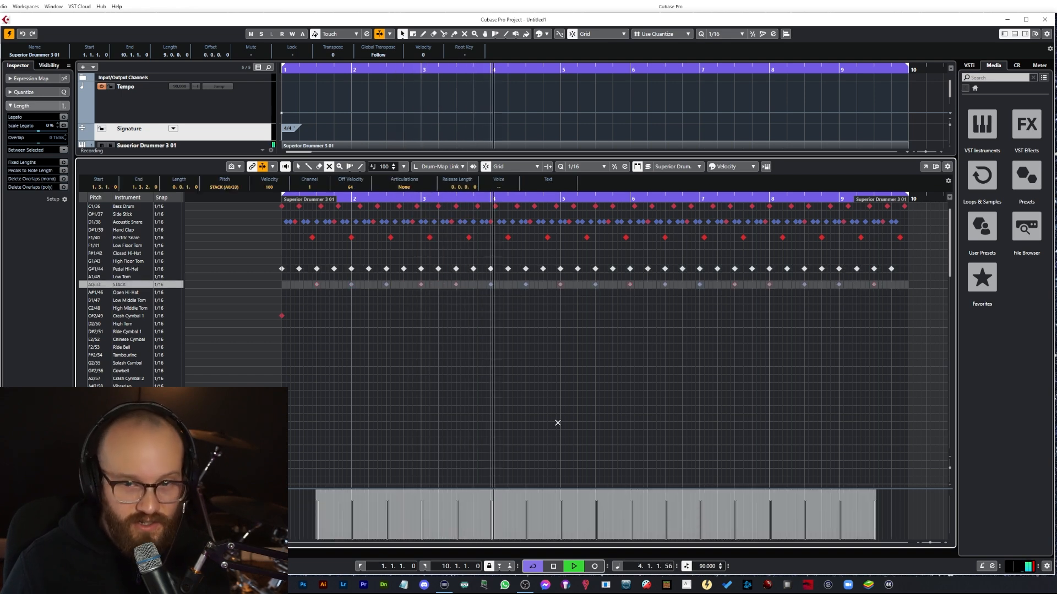
key("space")
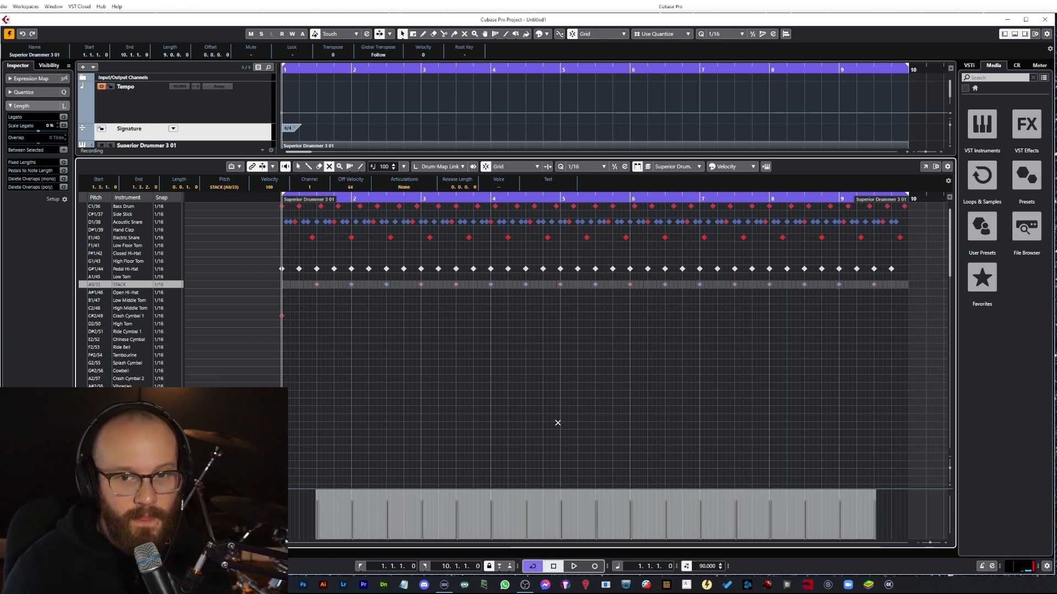
key("space")
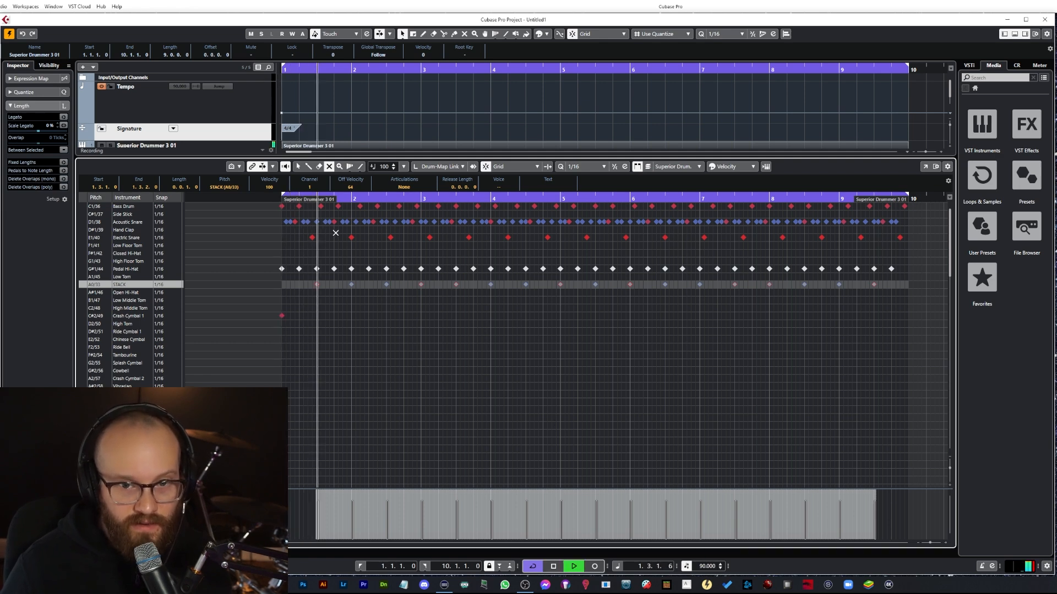
key("space")
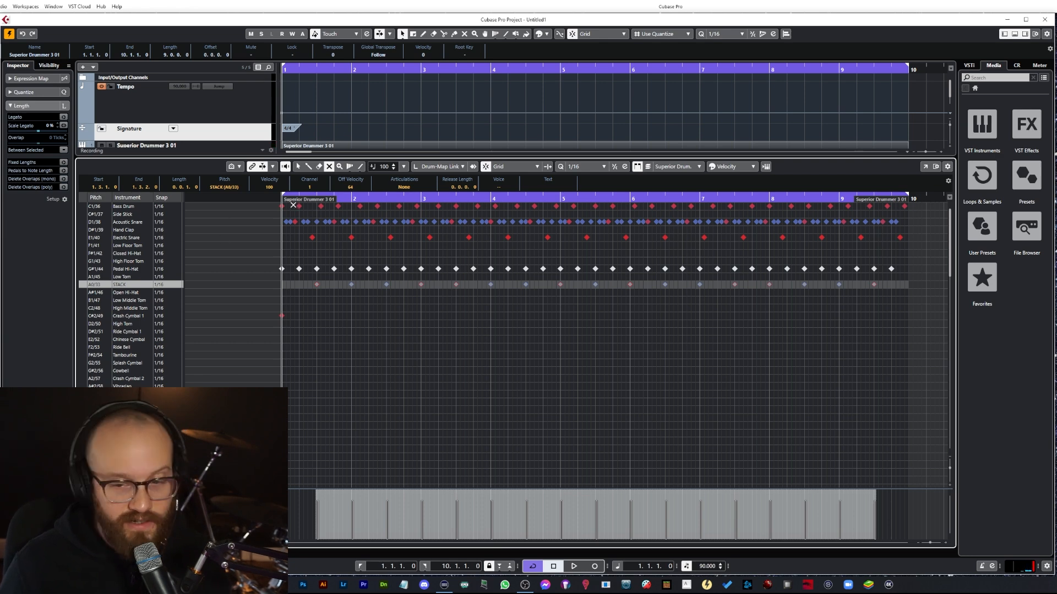
Step: Set the project tempo to 80 BPM and play the pattern back
double_click(710, 566)
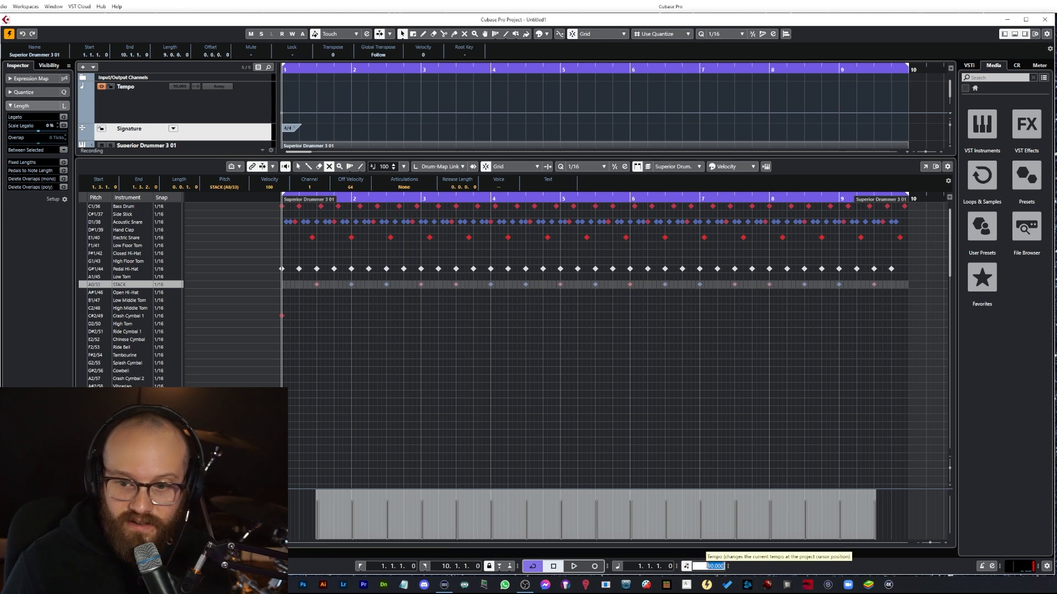
key("BackSpace")
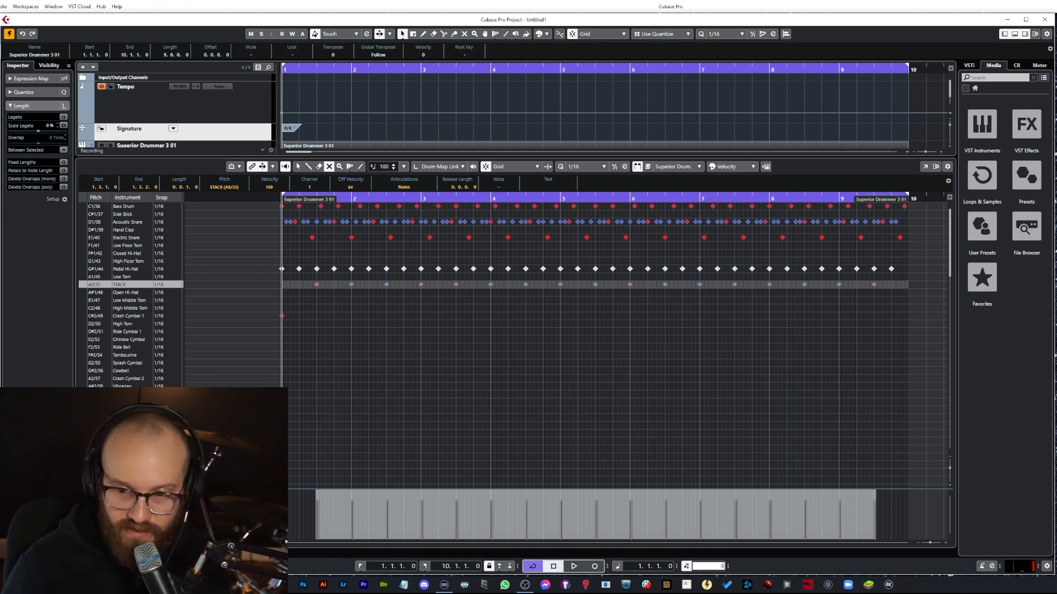
type("80")
key("Return")
key("space")
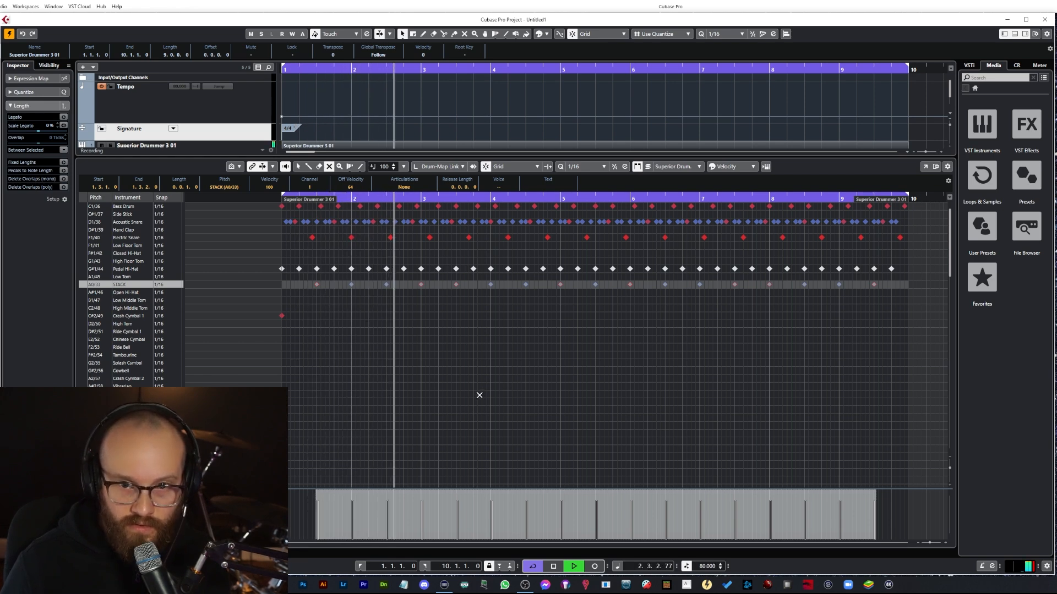
key("space")
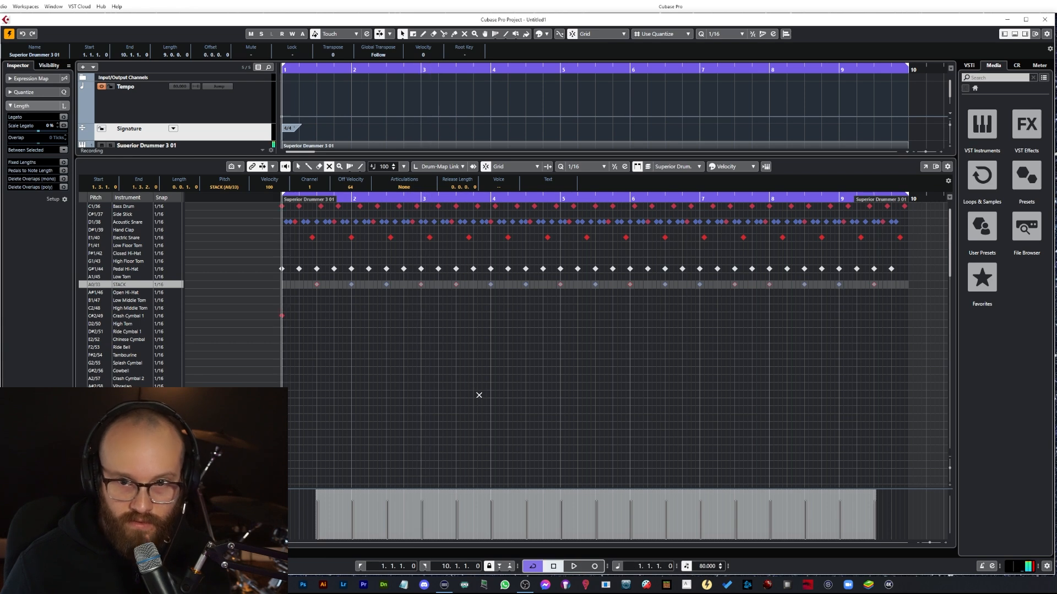
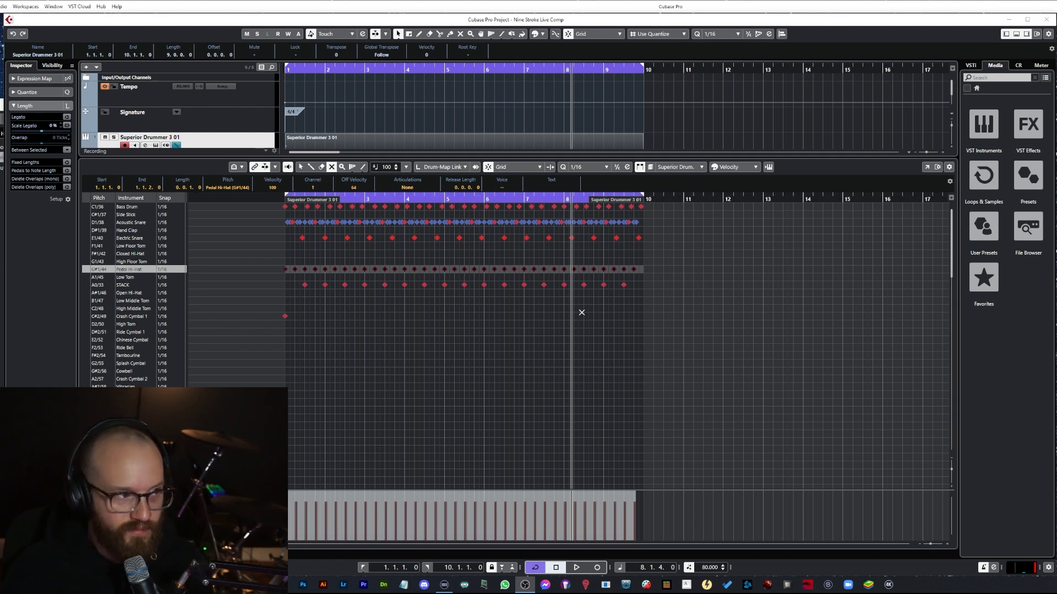
Step: Zoom in on the pattern and play it from bar 9
left_click(525, 269)
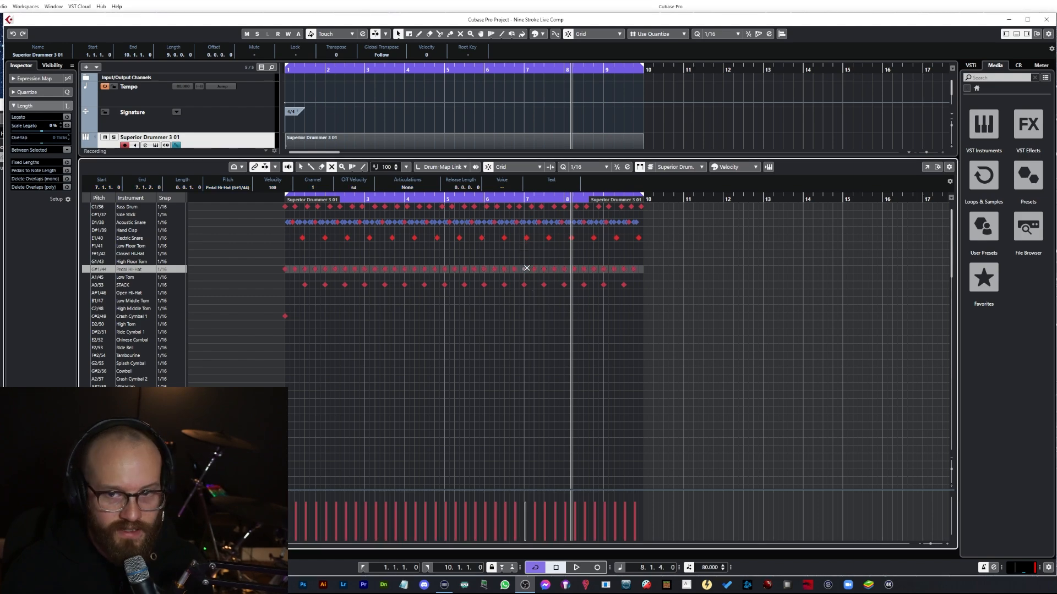
scroll(572, 220, "up", 5)
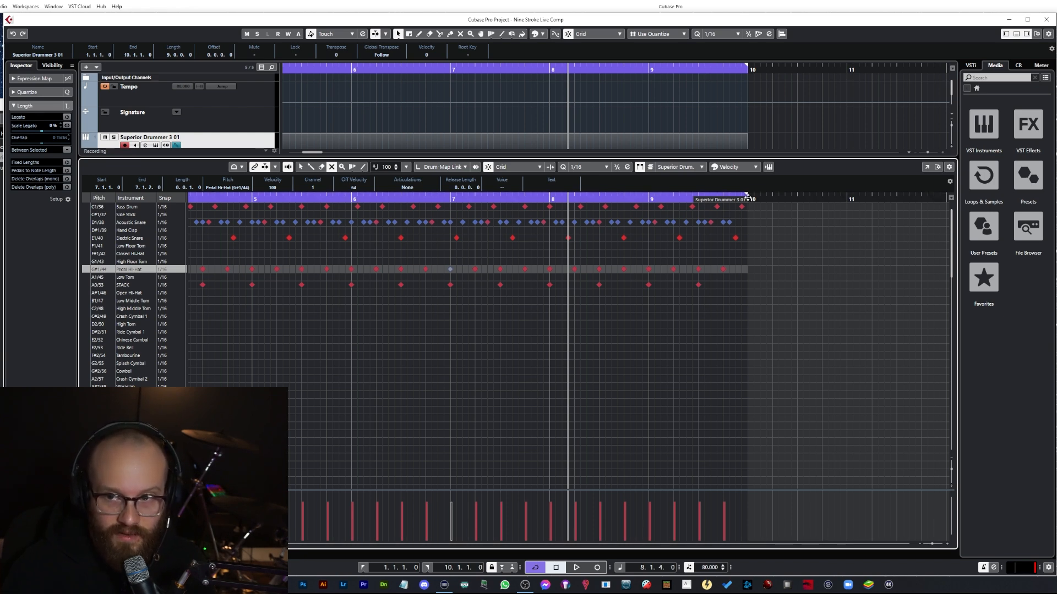
left_click(648, 198)
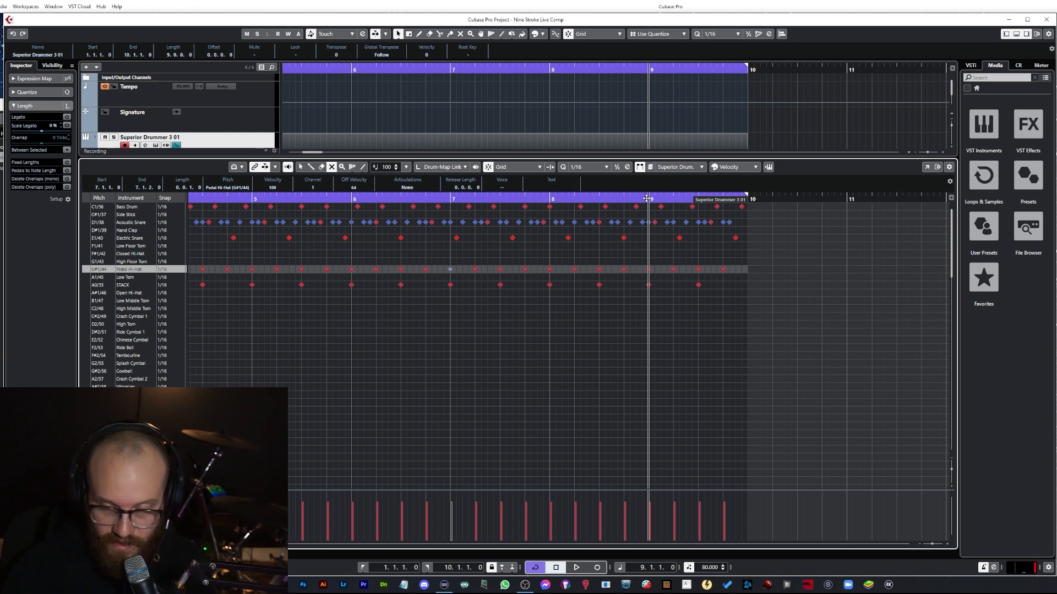
left_click(648, 198, "ctrl")
key("space")
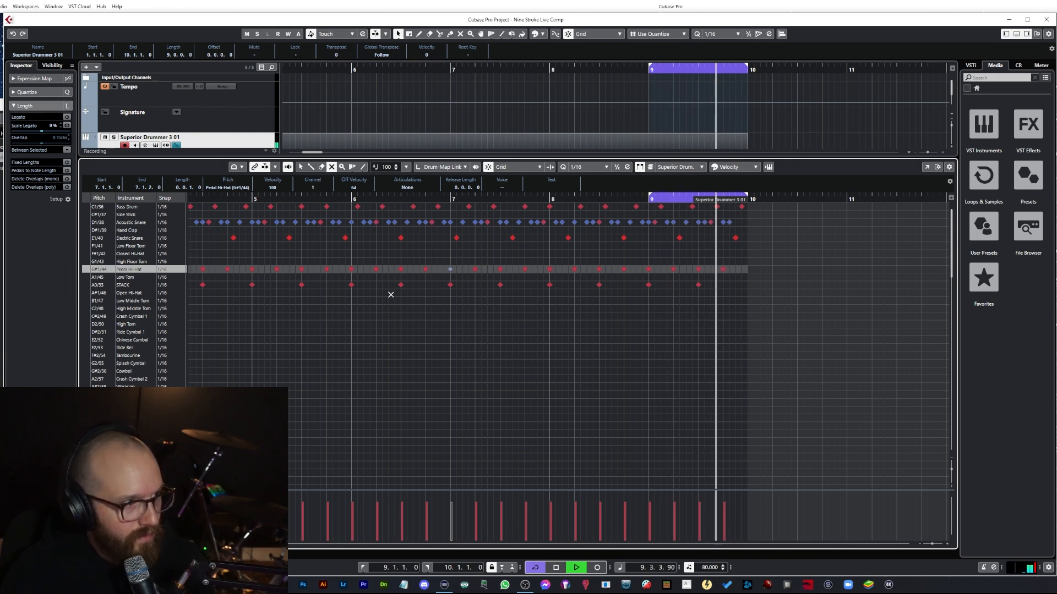
key("space")
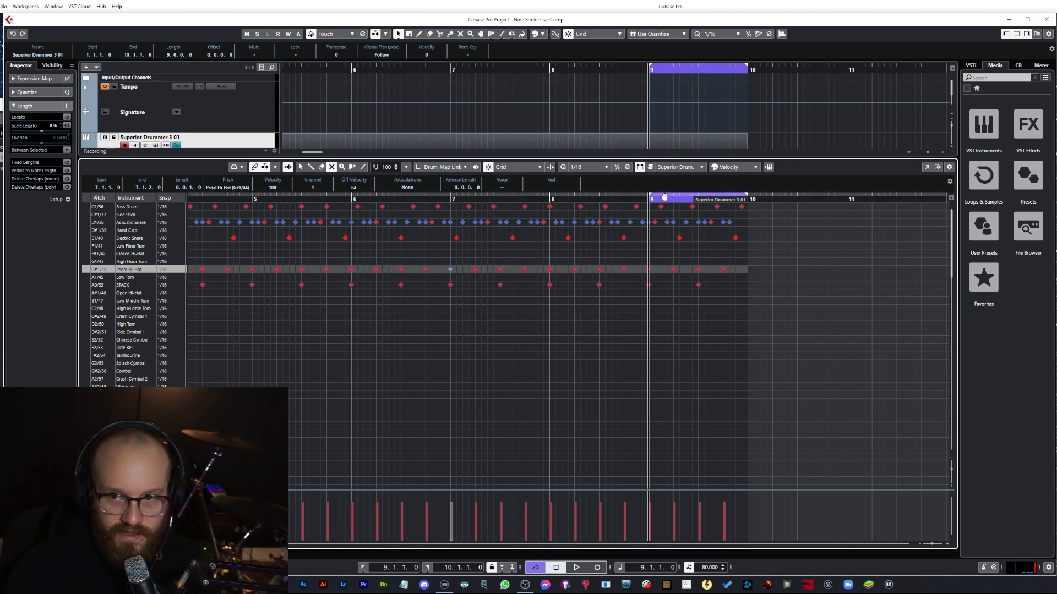
Step: Move the left locator to bar 8 and play the pattern from there
left_click_drag(664, 197, 568, 193)
key("KP_1")
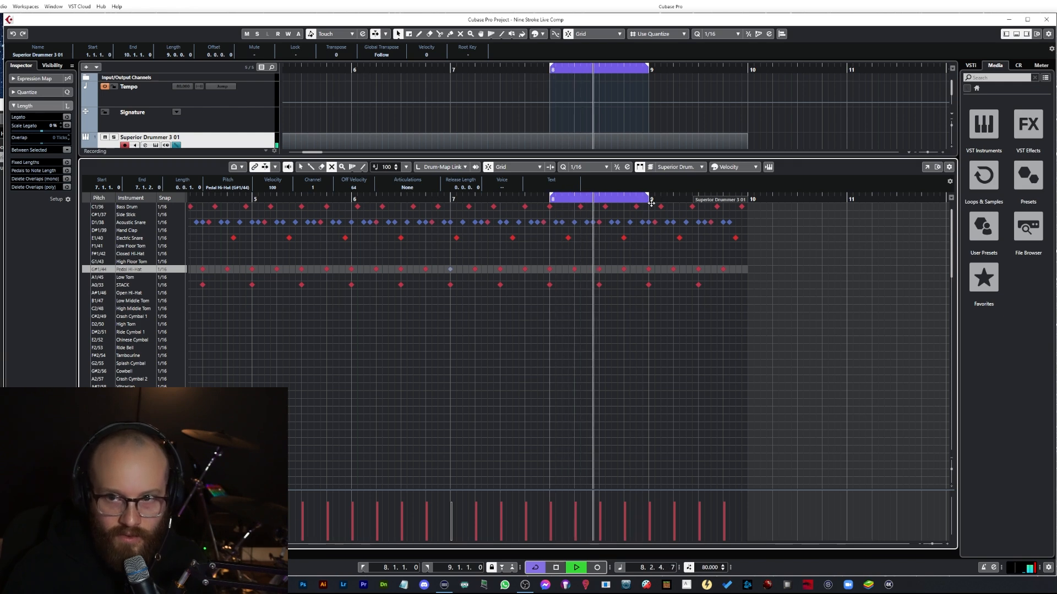
key("space")
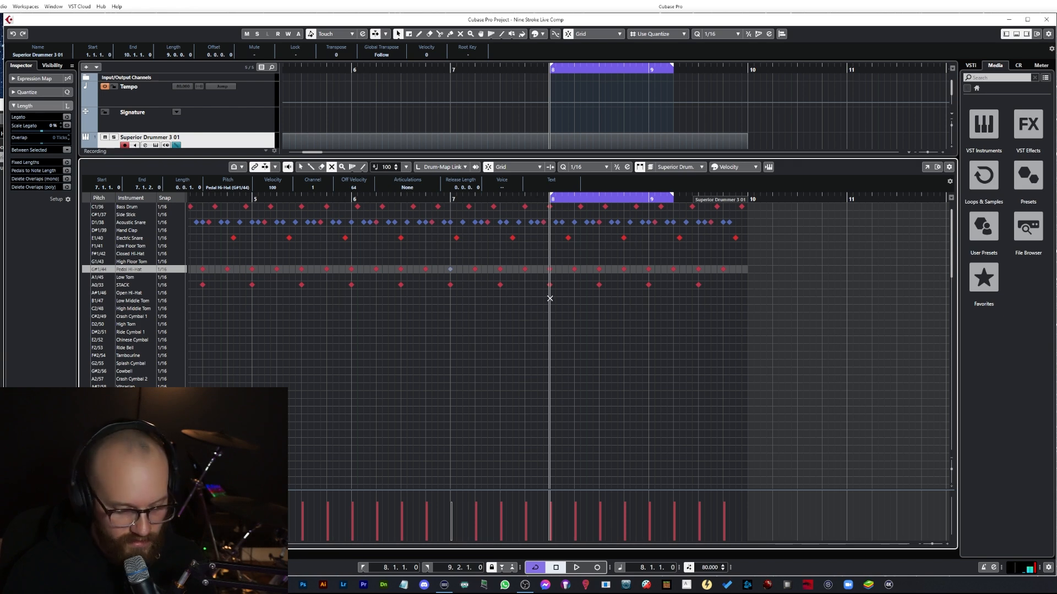
Step: Copy all notes of bar 8 and paste them at bar 11
left_click_drag(550, 304, 670, 197)
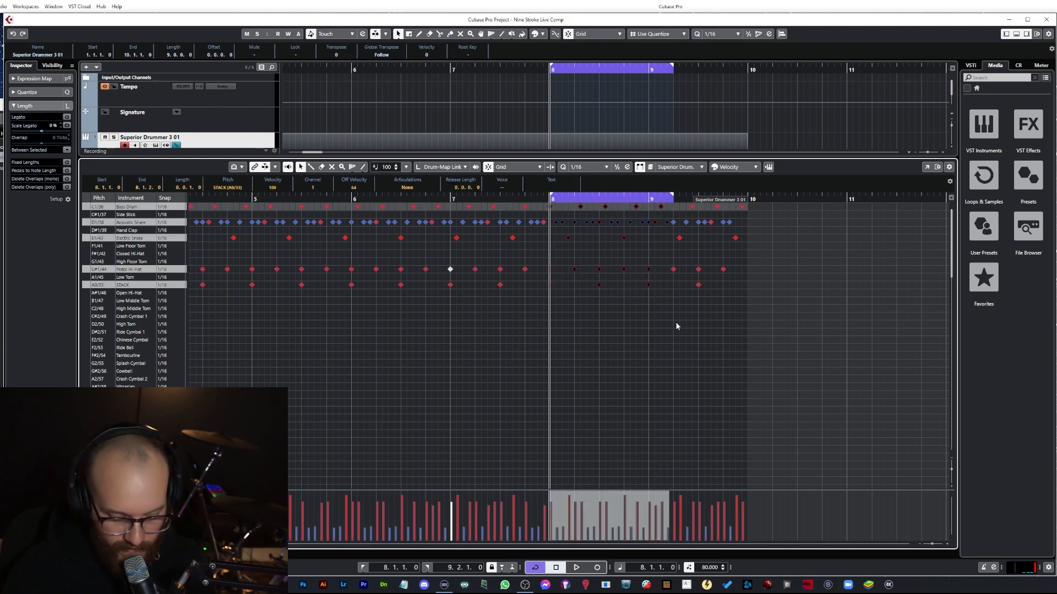
left_click(847, 199)
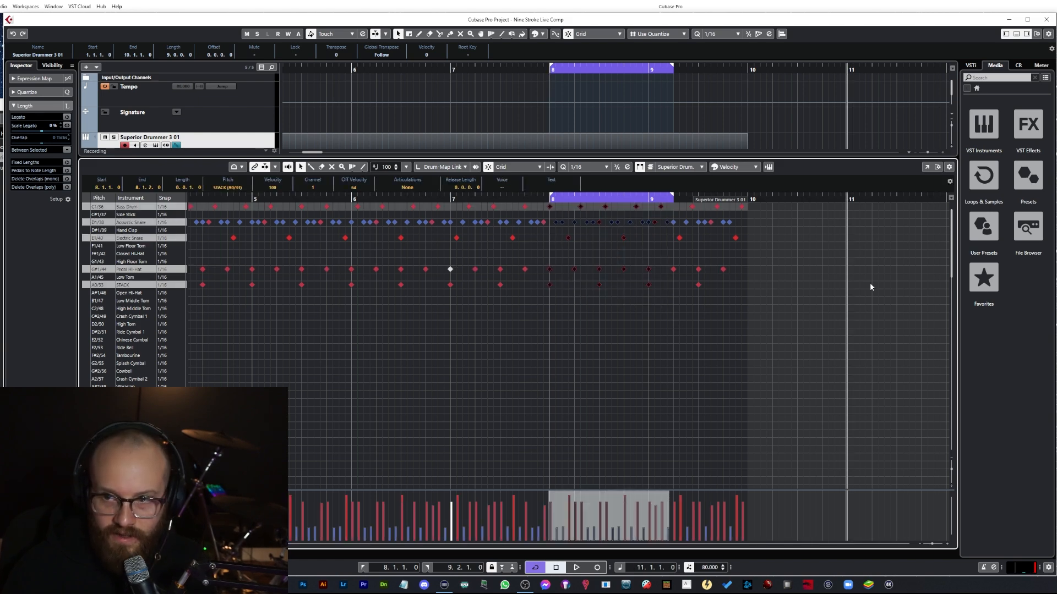
key("ctrl+v")
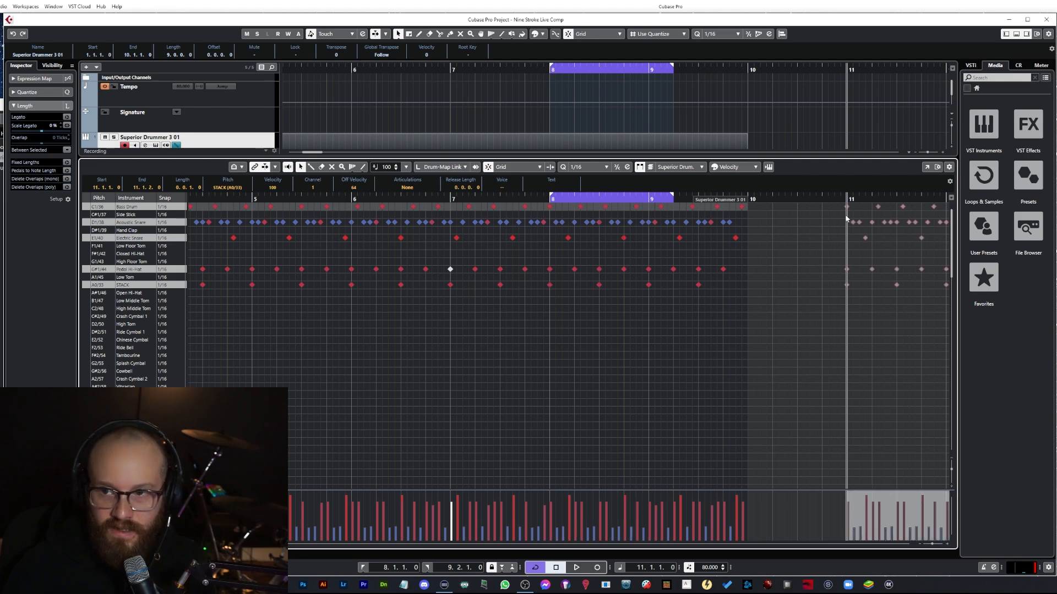
Step: Play the pasted bar from bar 11
left_click_drag(746, 201, 402, 216)
left_click_drag(289, 199, 311, 200)
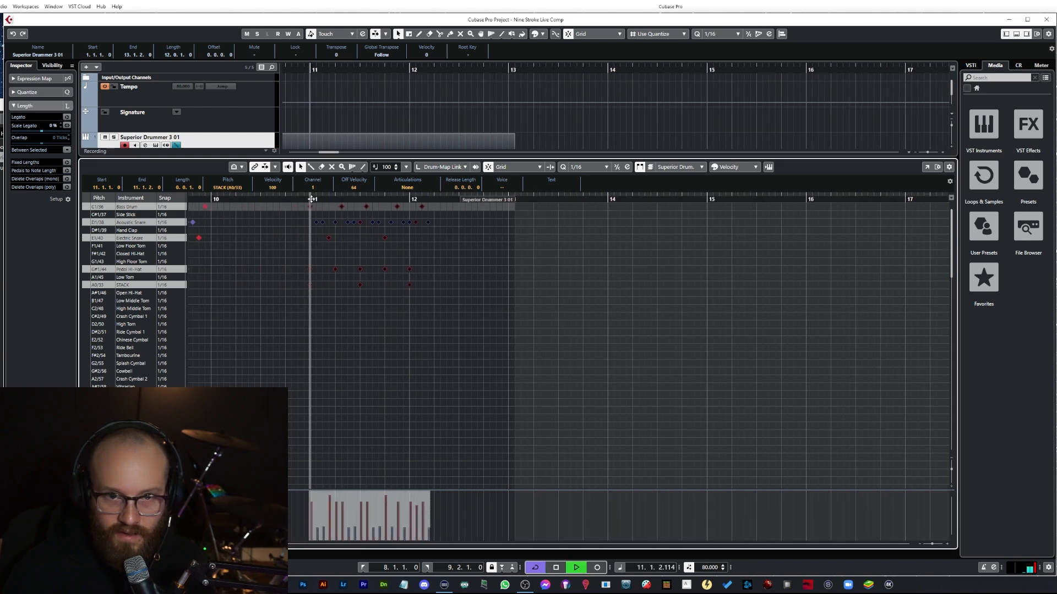
left_click(311, 200, "ctrl")
key("space")
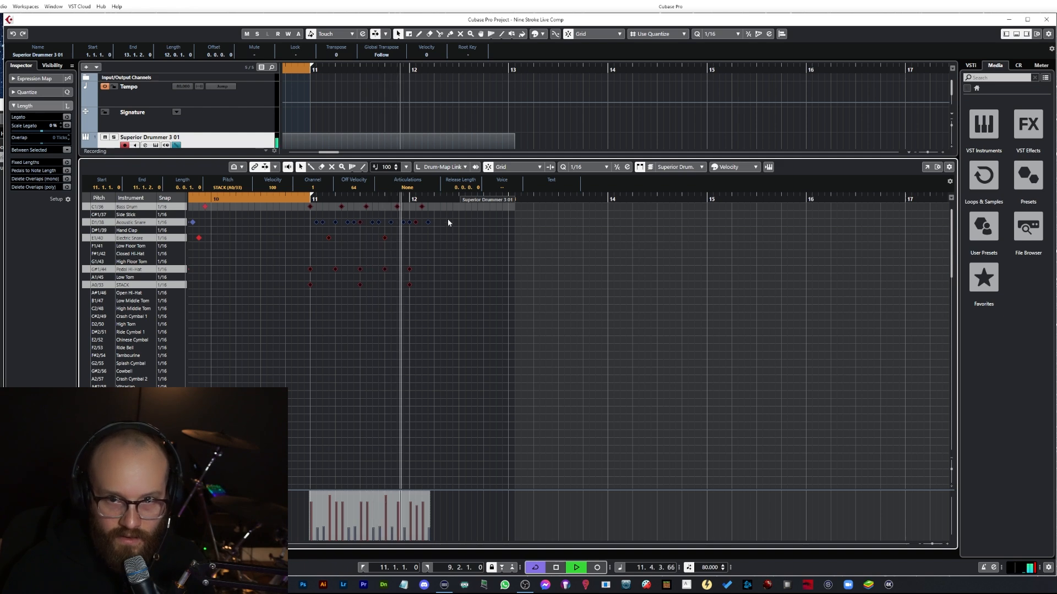
key("space")
Step: Lengthen the part to bar 16 and paste the copied bar three more times from bar 12
left_click_drag(439, 300, 310, 205)
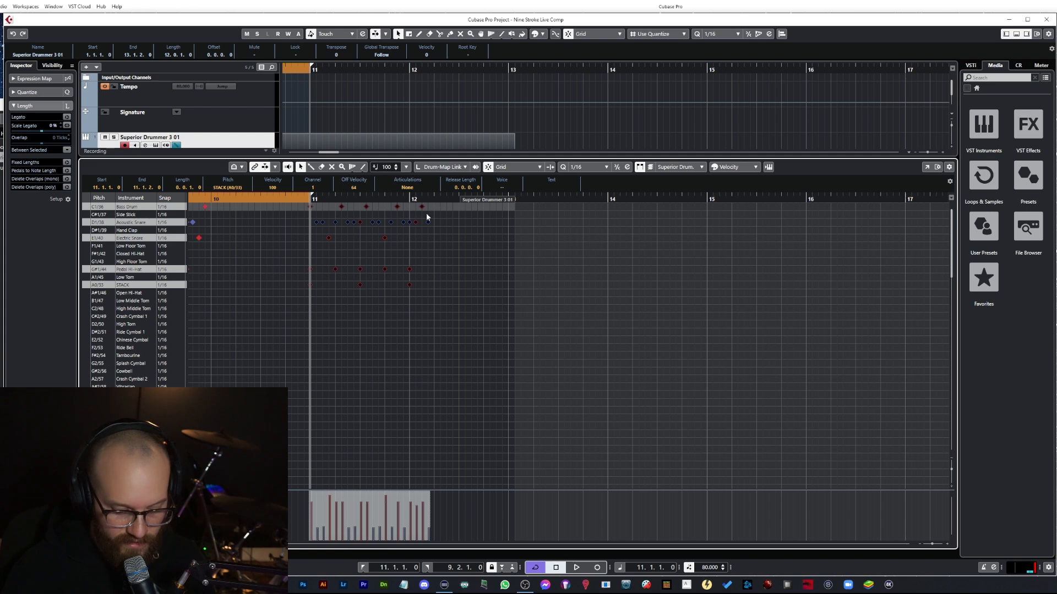
left_click_drag(498, 202, 788, 206)
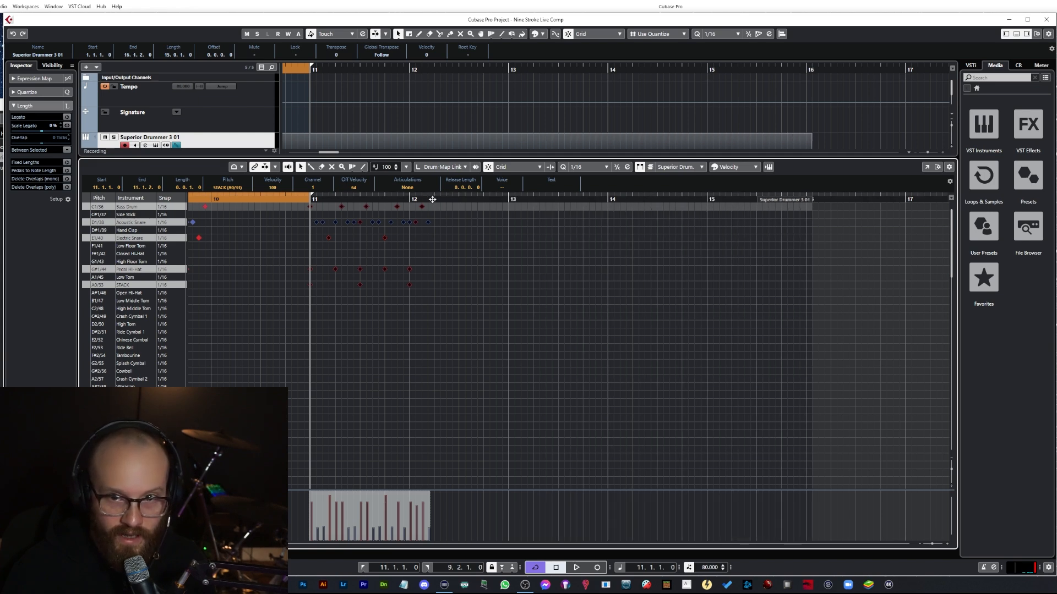
left_click_drag(433, 200, 434, 196)
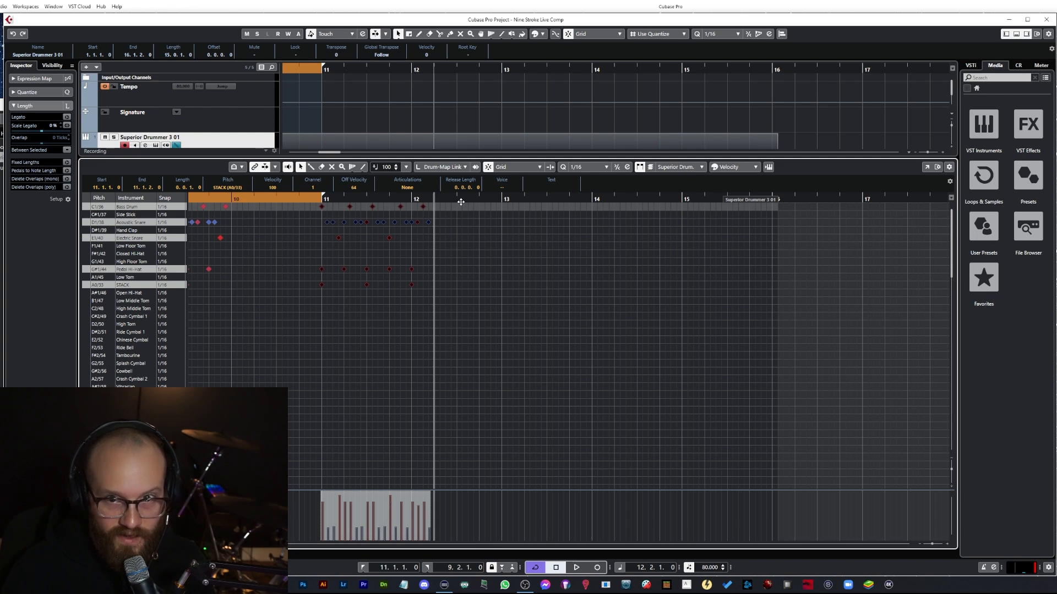
key("ctrl+v")
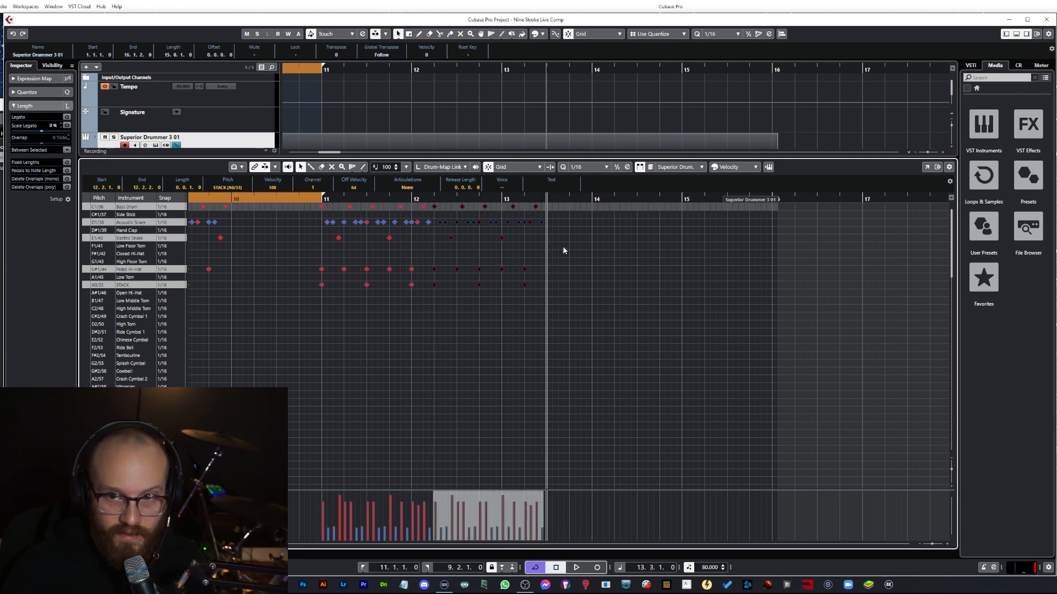
key("ctrl+v")
key("ctrl+v")
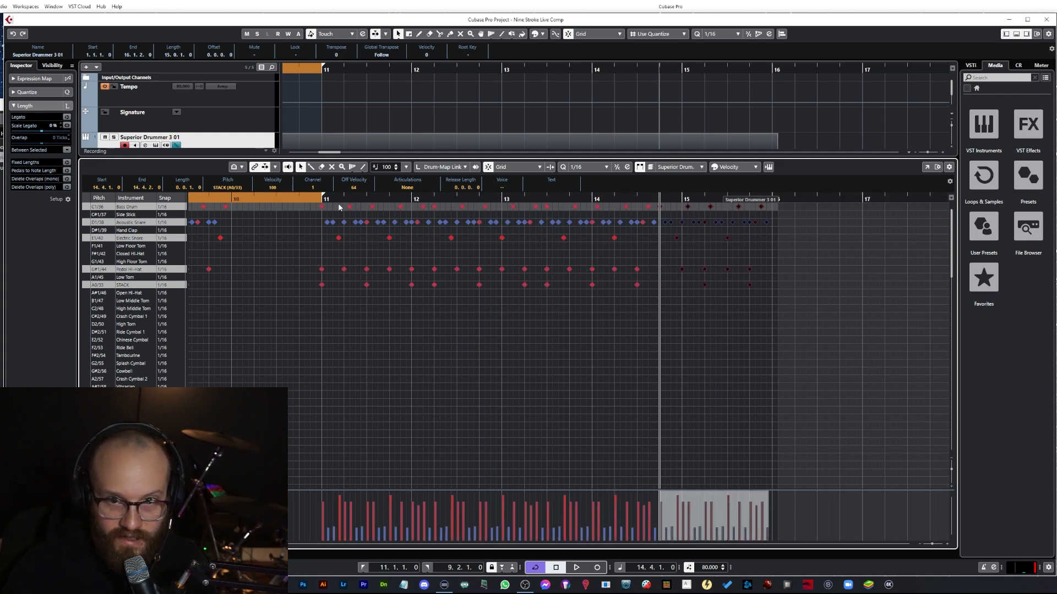
Step: Play the extended pattern back
key("space")
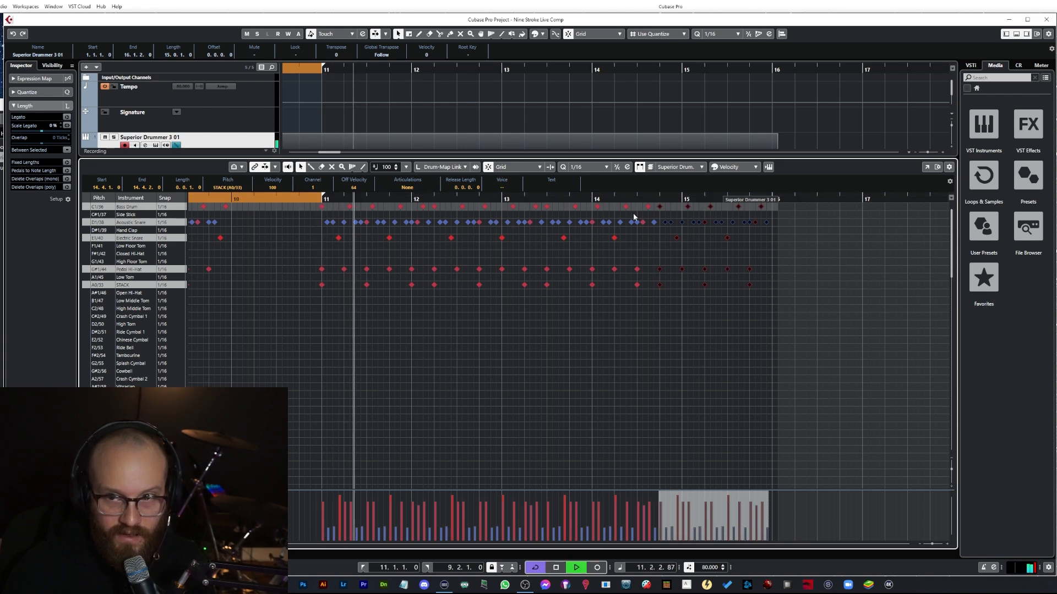
left_click_drag(771, 202, 766, 204)
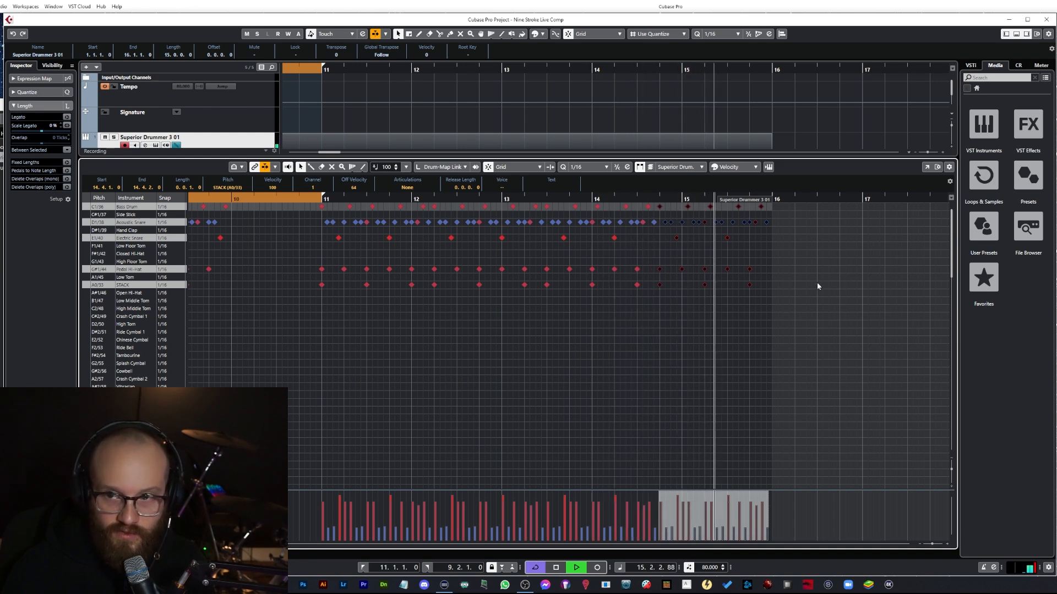
key("space")
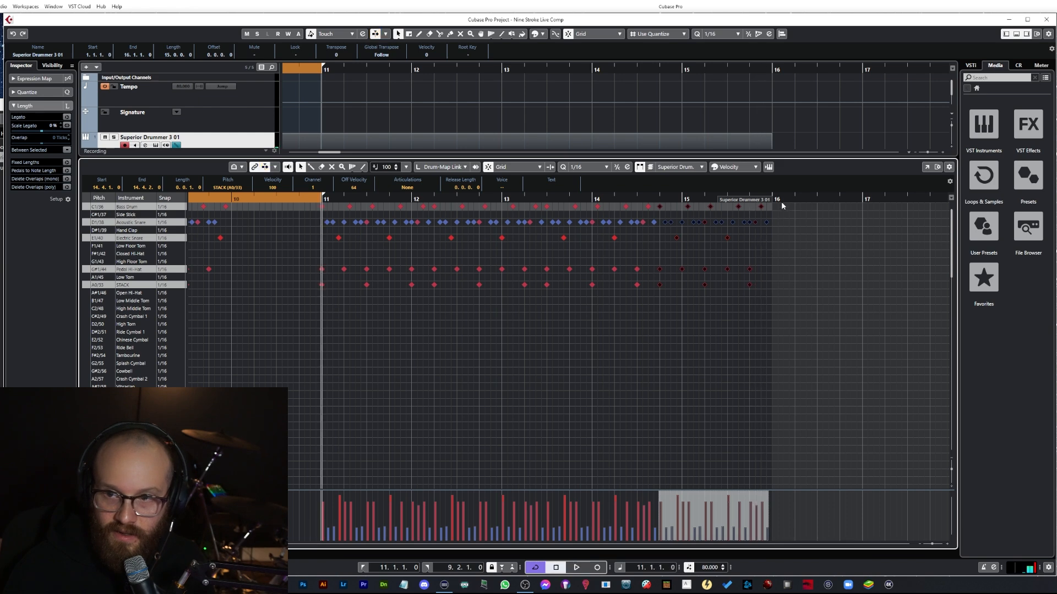
Step: Set the loop range to bars 11 through 16
left_click(660, 192)
left_click_drag(663, 199, 769, 199)
left_click(325, 193)
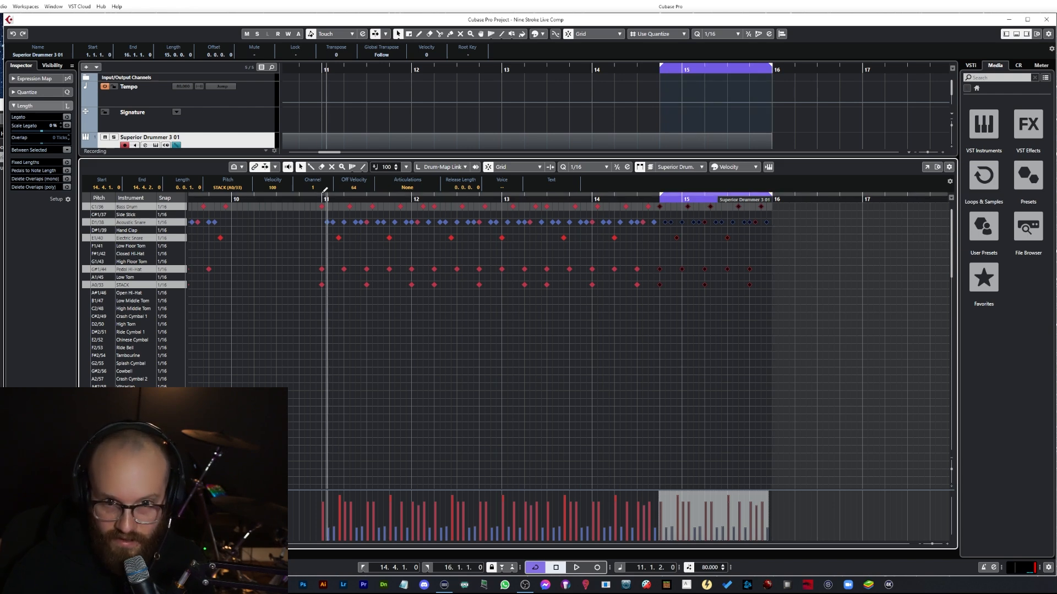
left_click(322, 198)
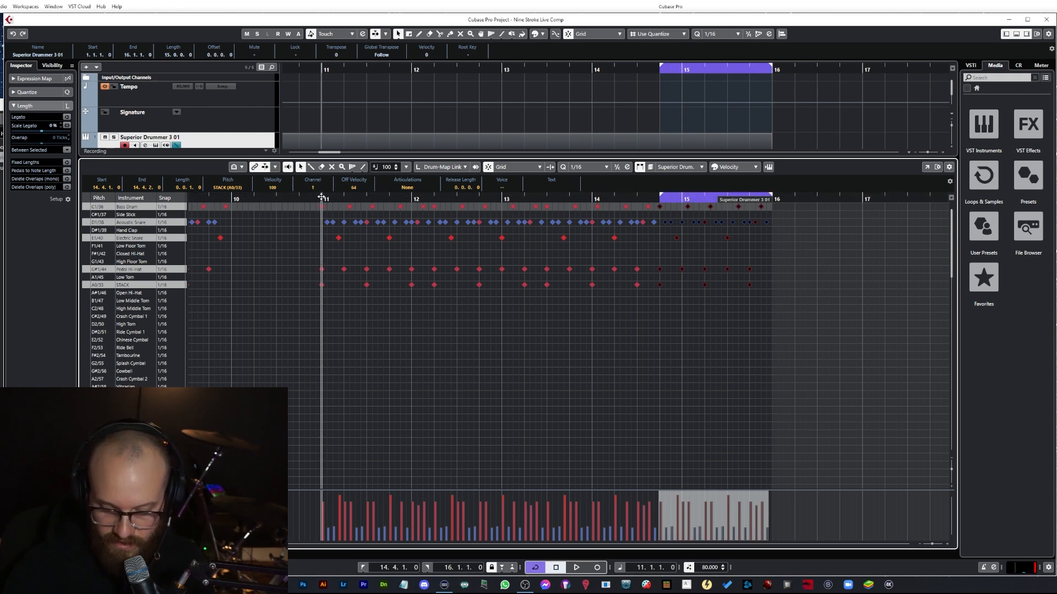
left_click(322, 197, "ctrl")
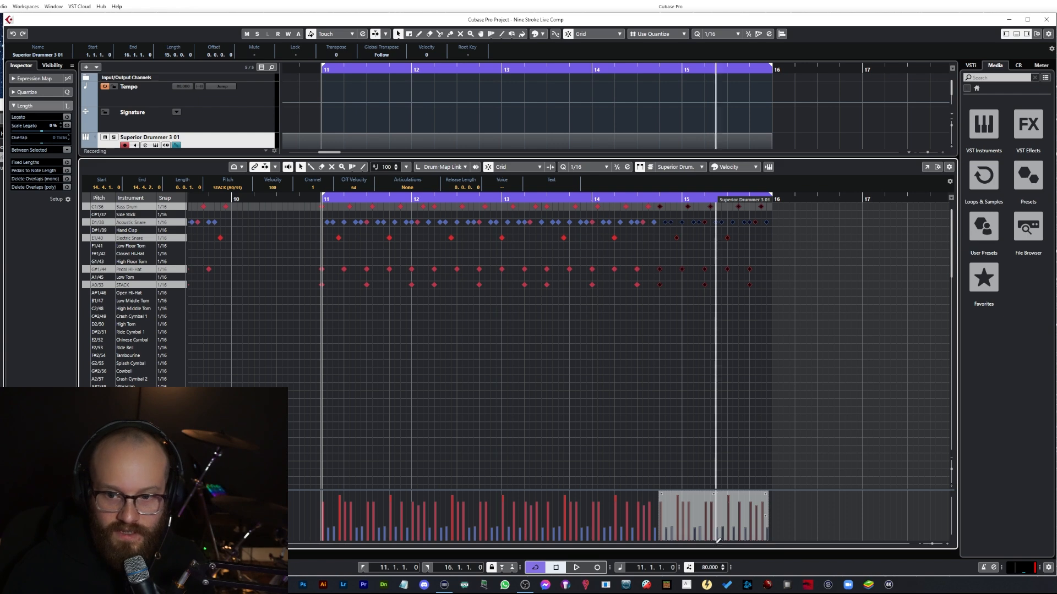
Step: Set the project tempo to 100 BPM and play the pattern back
left_click(710, 568)
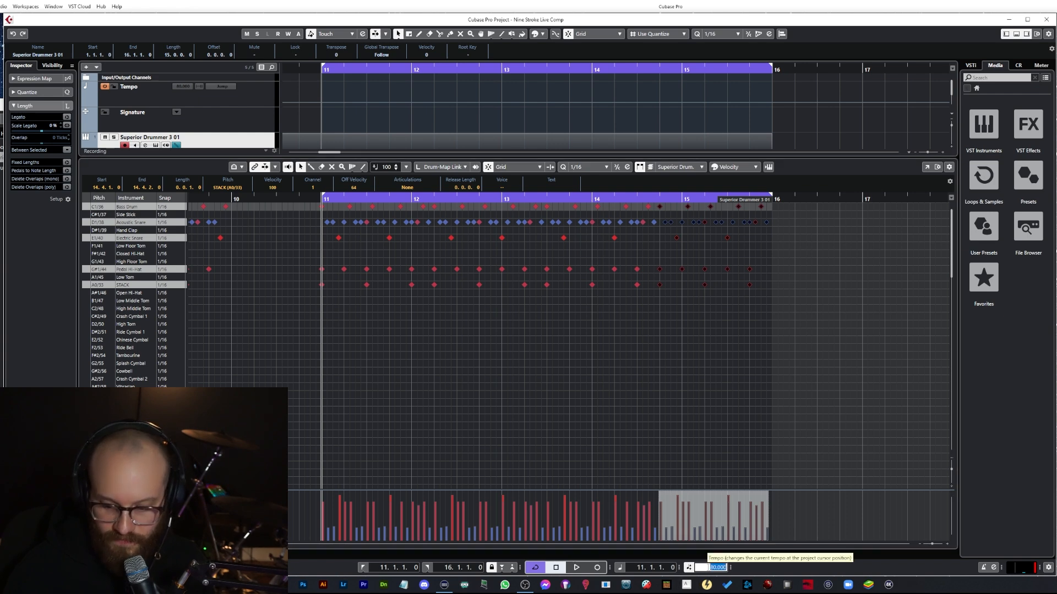
type("100")
key("Return")
key("space")
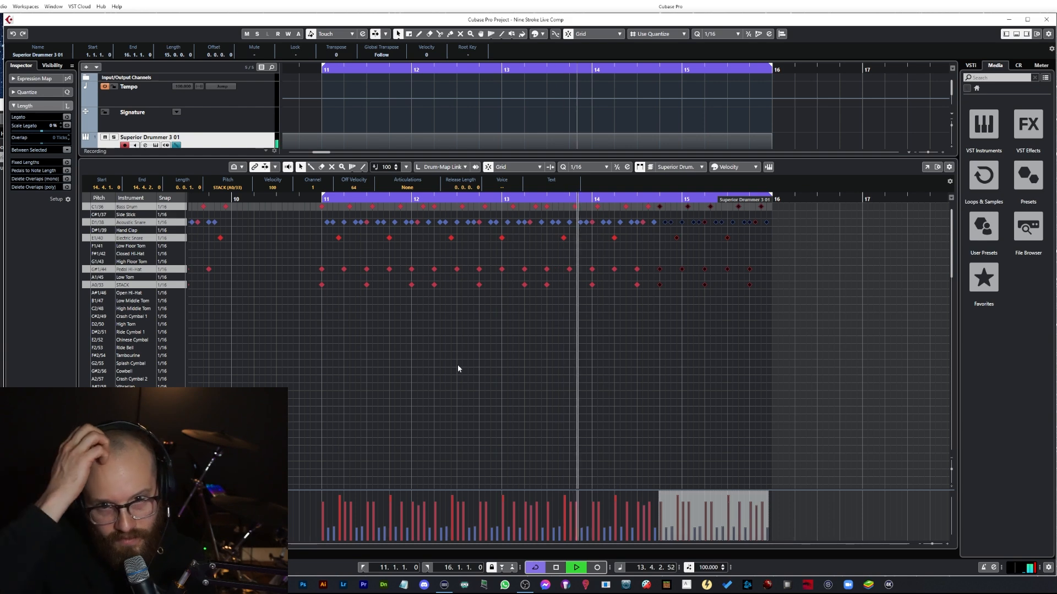
key("space")
Step: Select several STACK notes in the new bars and delete them
left_click(589, 339)
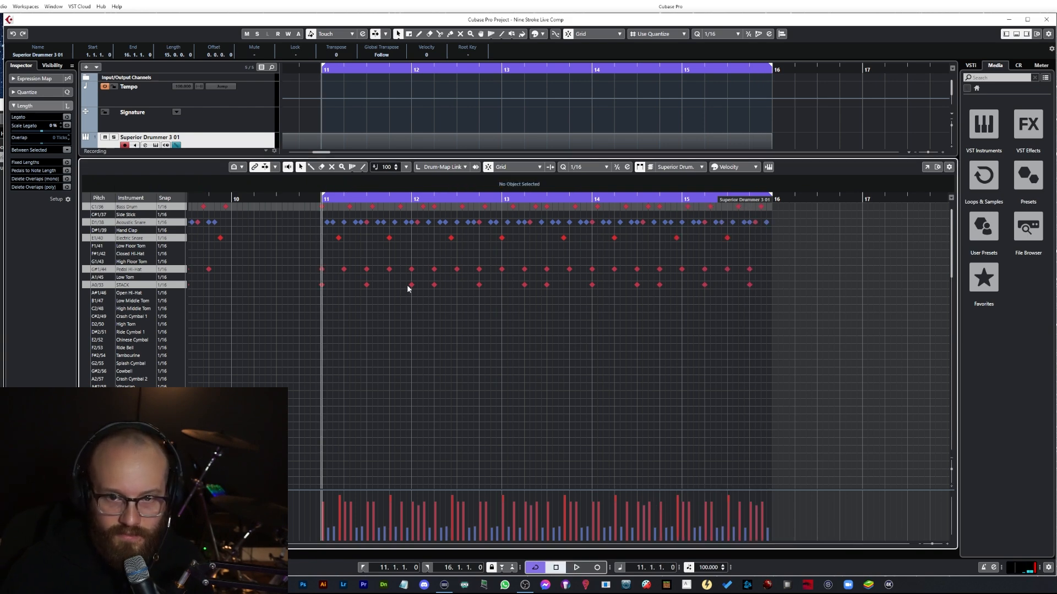
left_click(434, 285)
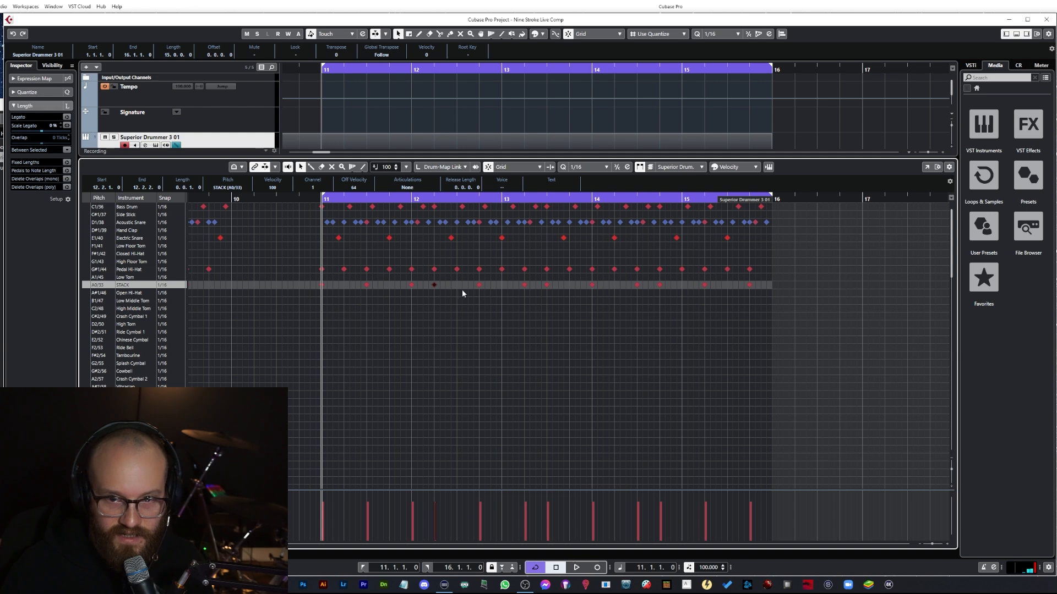
left_click(481, 286)
left_click(542, 286)
left_click(547, 286)
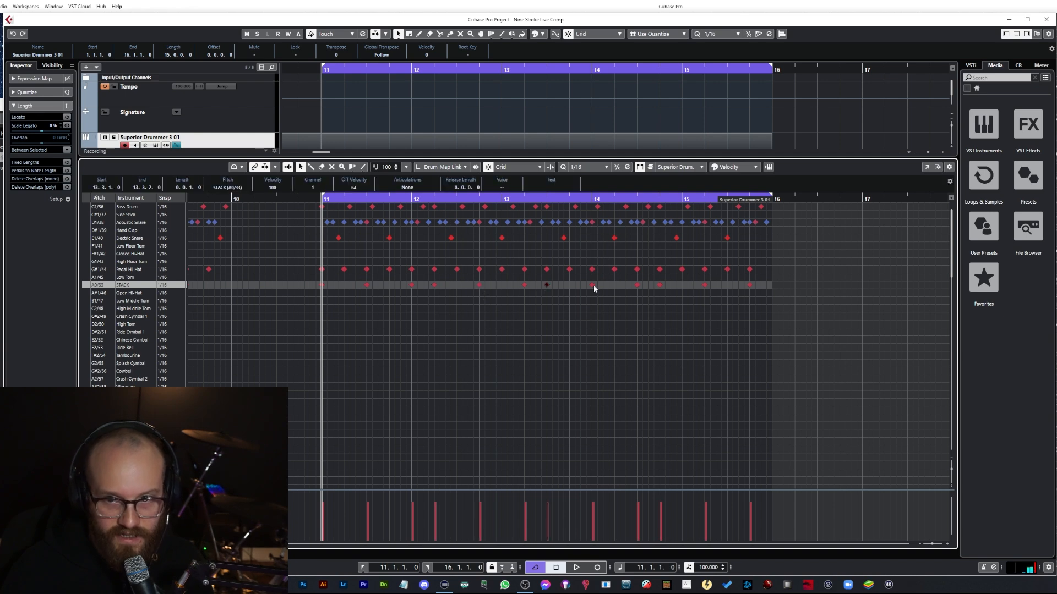
left_click(424, 305)
left_click(434, 286)
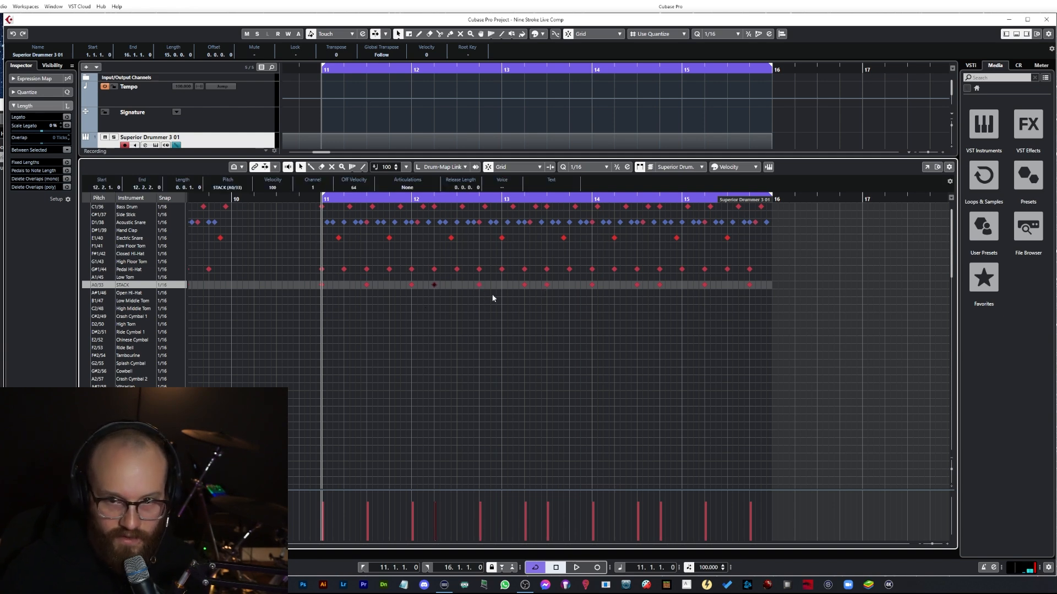
left_click_drag(436, 285, 500, 288)
left_click(524, 285)
key("Delete")
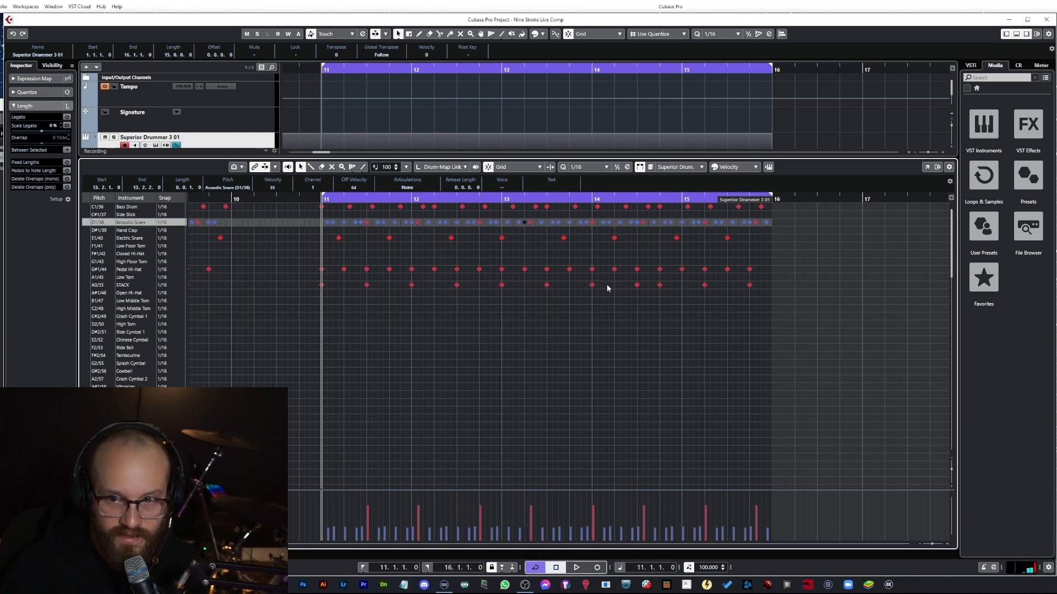
Step: Move a STACK note in bar 15 later in the bar and play the pattern back
left_click_drag(663, 285, 727, 284)
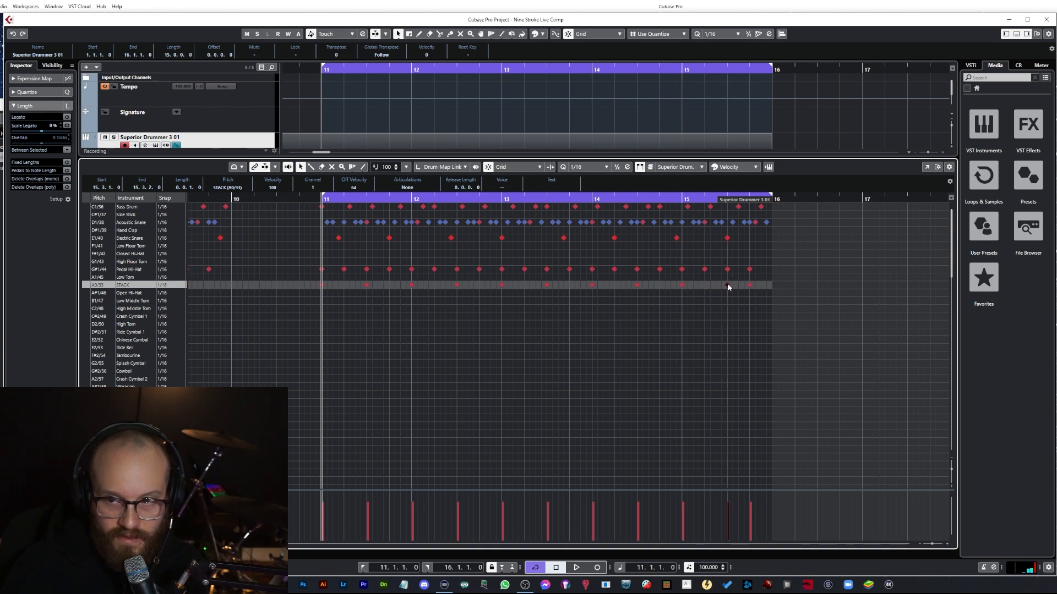
left_click(750, 222)
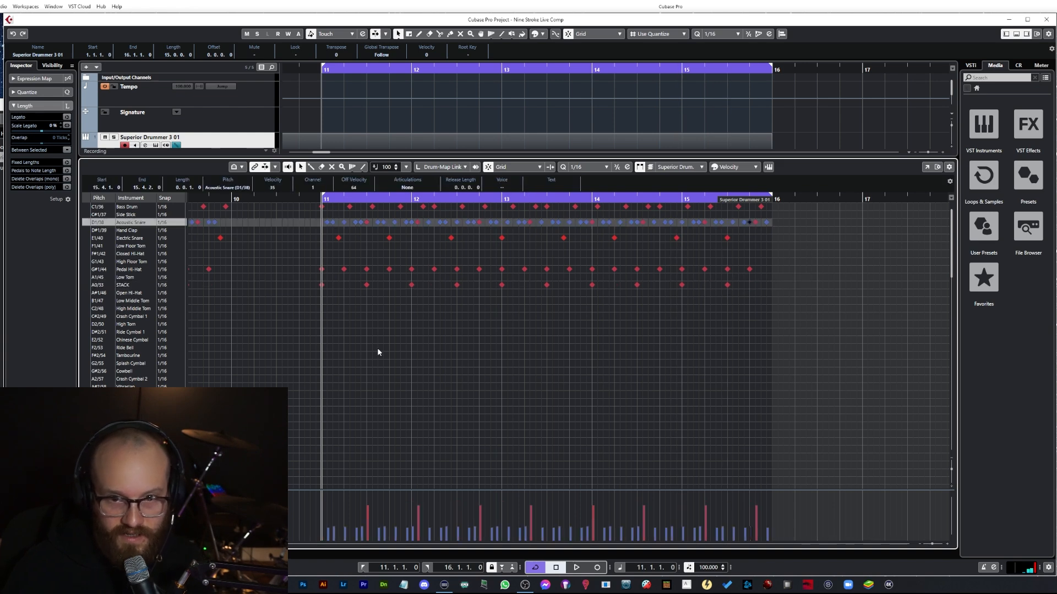
key("space")
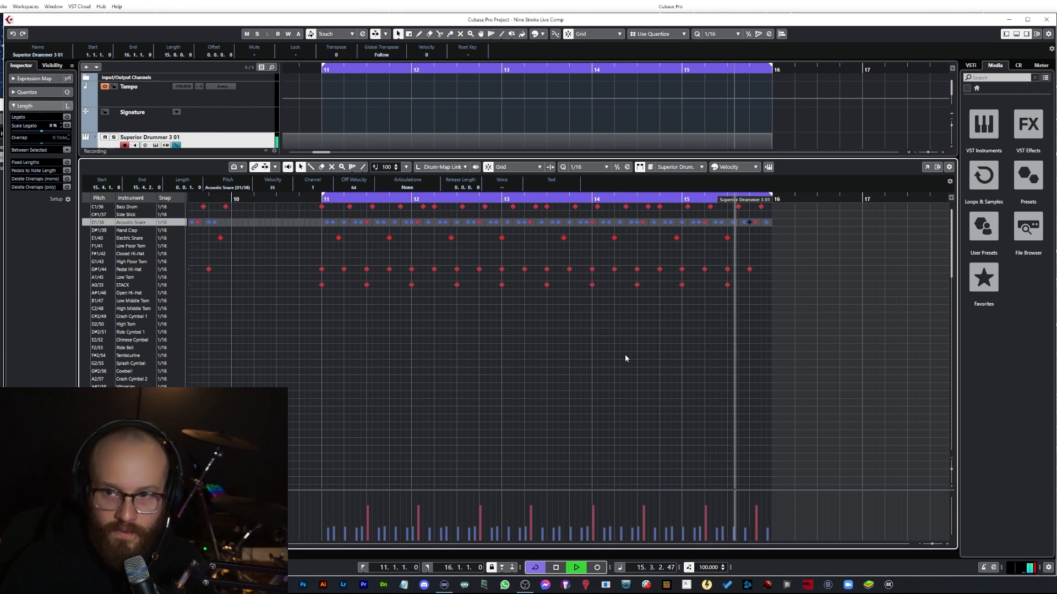
key("space")
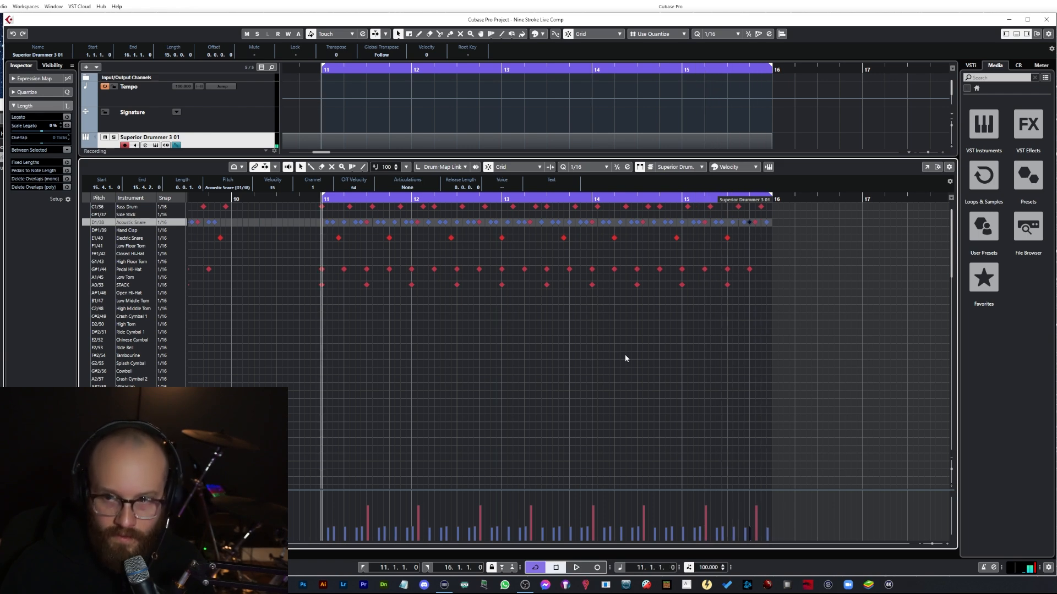
Step: Move the STACK hit at the start of bar 11 down to the Crash Cymbal 1 lane
left_click(323, 285)
left_click_drag(323, 289, 326, 318)
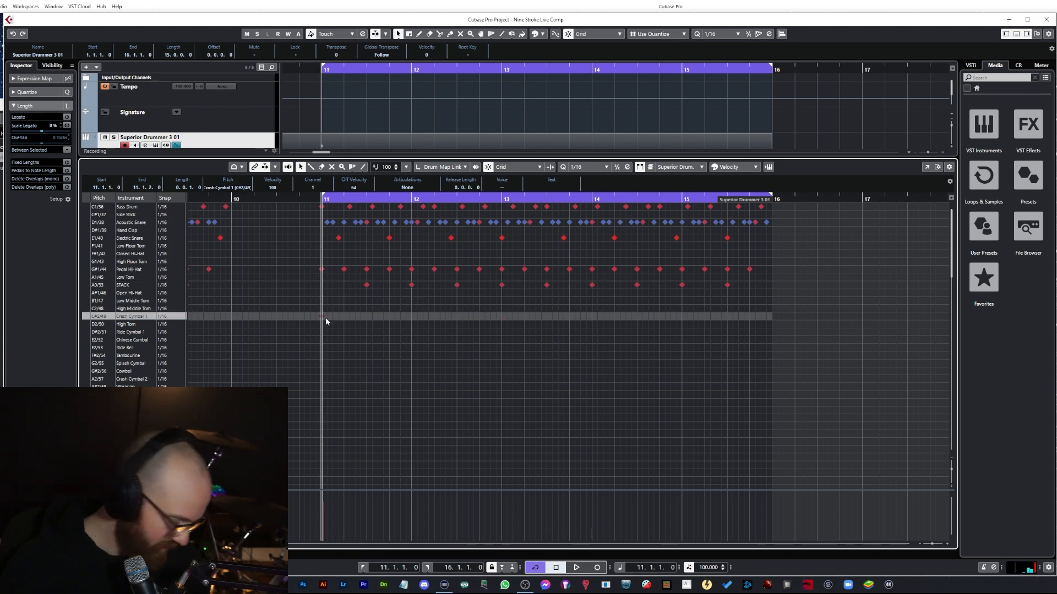
Step: Play the pattern back and inspect the last bass drum and snare notes at the end of bar 15
key("space")
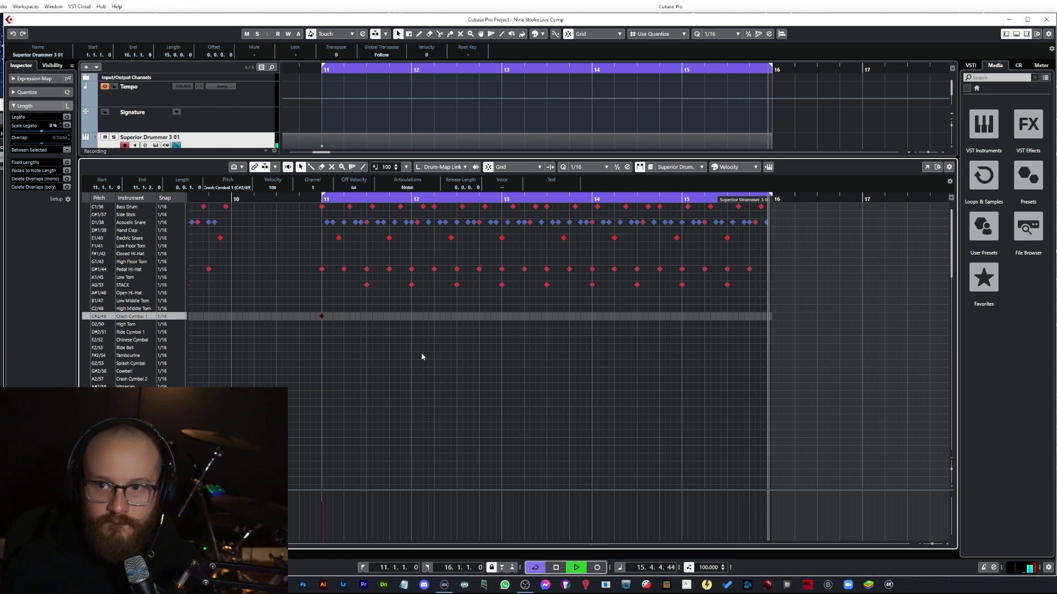
key("space")
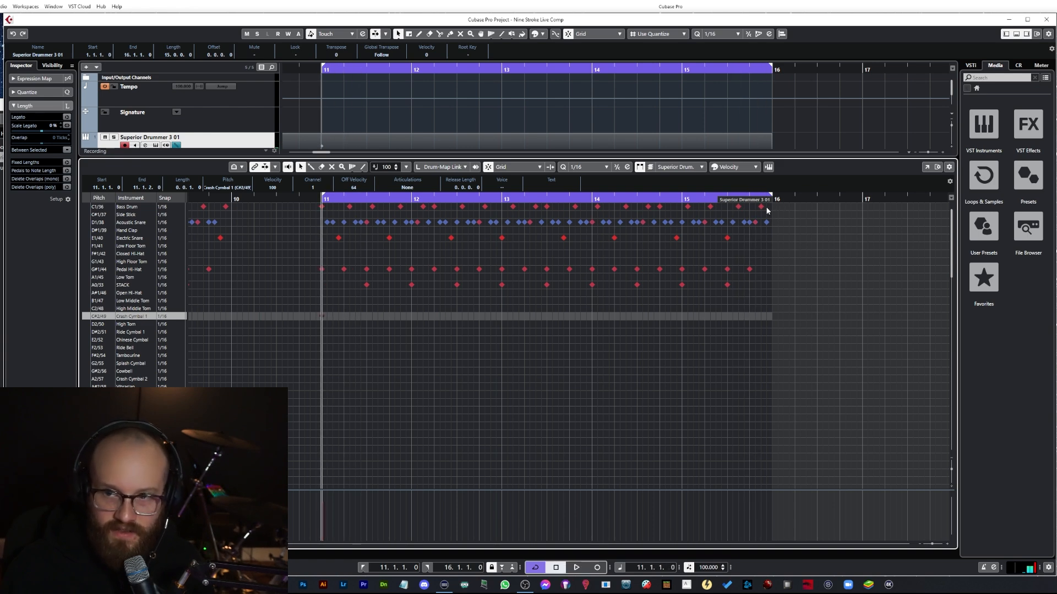
left_click(767, 211)
left_click(762, 207)
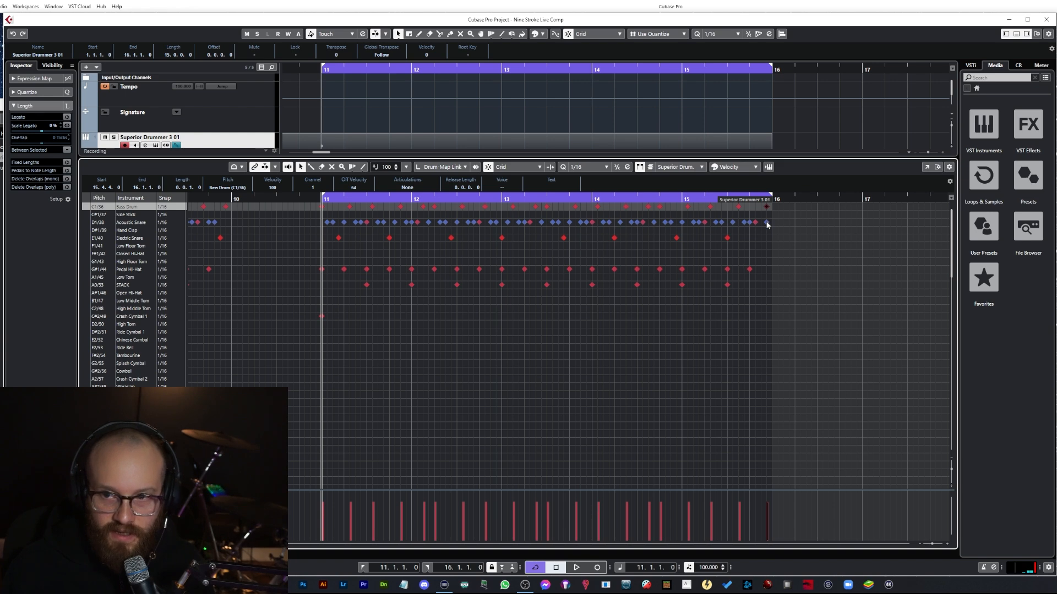
left_click(767, 223)
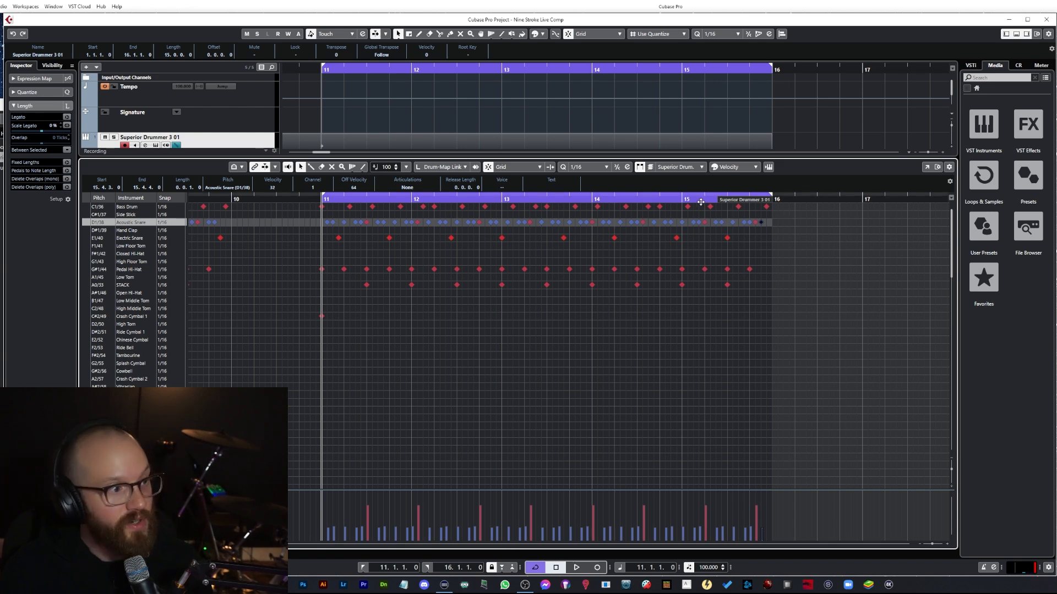
double_click(593, 199)
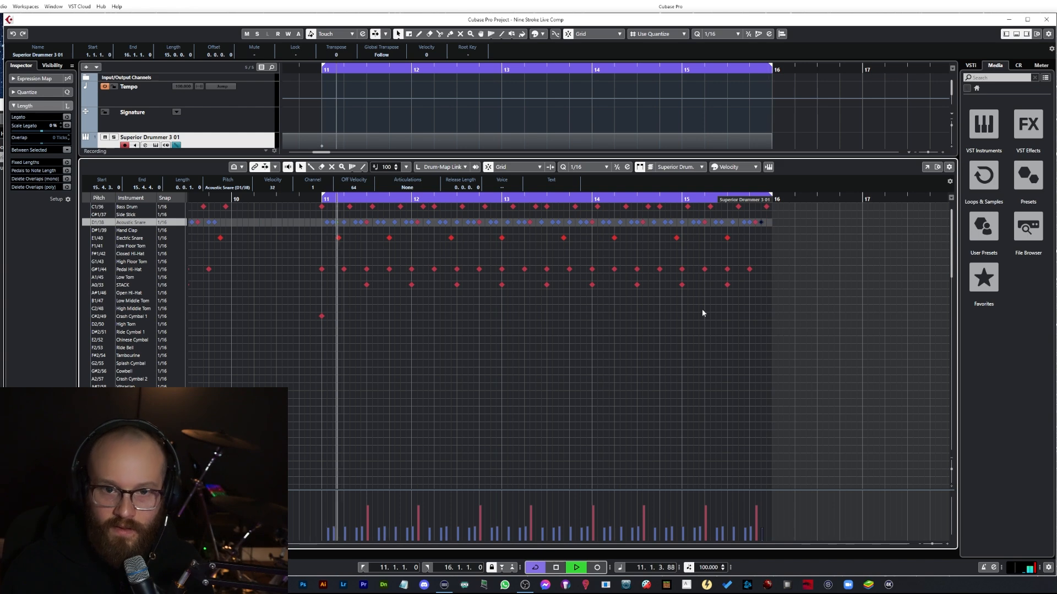
key("space")
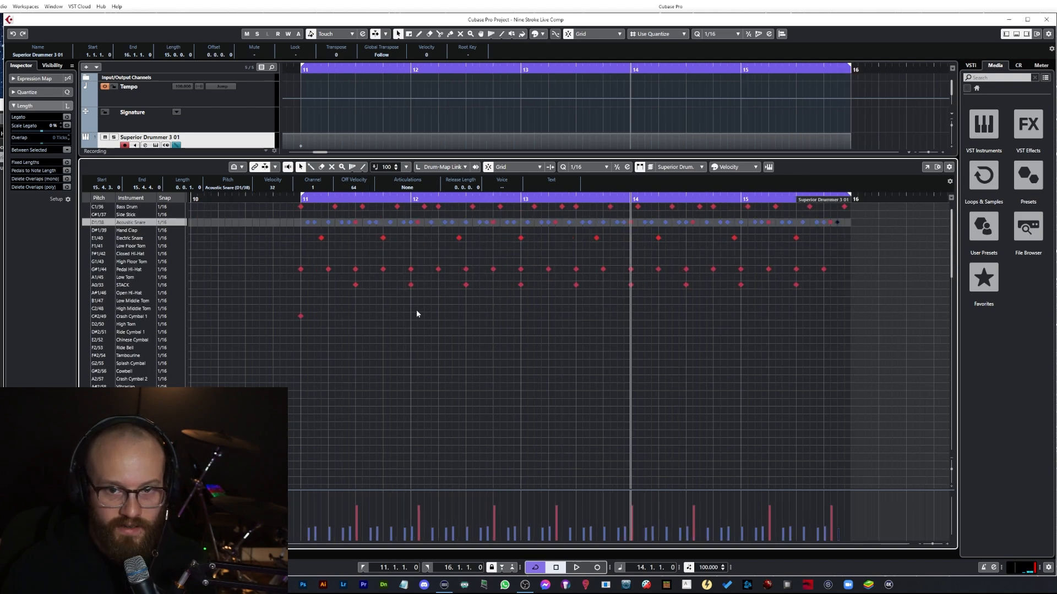
Step: Scroll back through the earlier bars and play the pattern back from bar 8
scroll(416, 314, "down", 3)
scroll(416, 313, "up", 3)
scroll(417, 314, "right", 2)
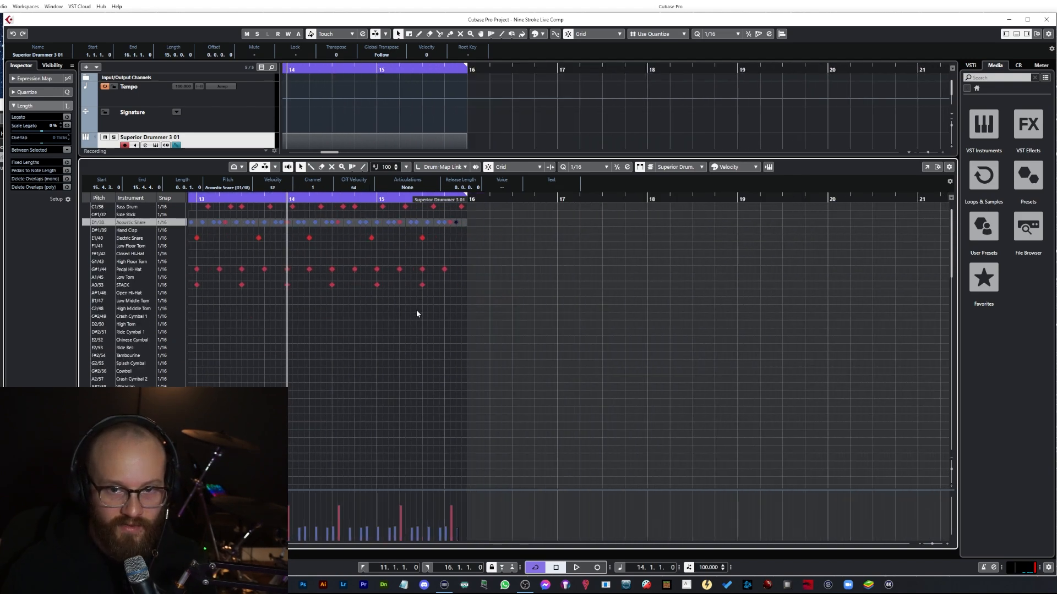
scroll(417, 314, "left", 3)
scroll(416, 313, "left", 2)
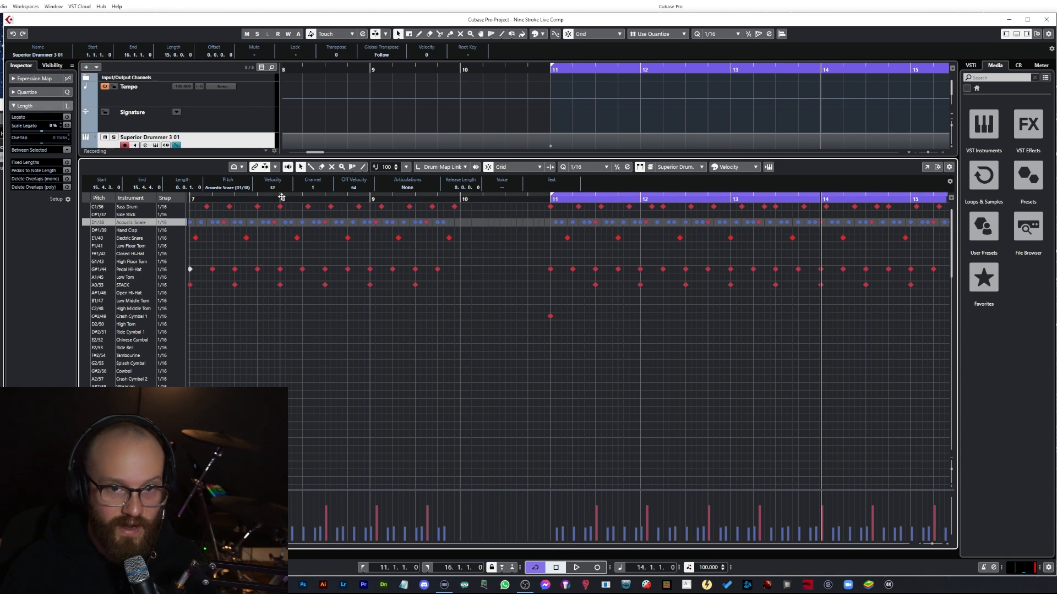
left_click_drag(281, 195, 281, 197)
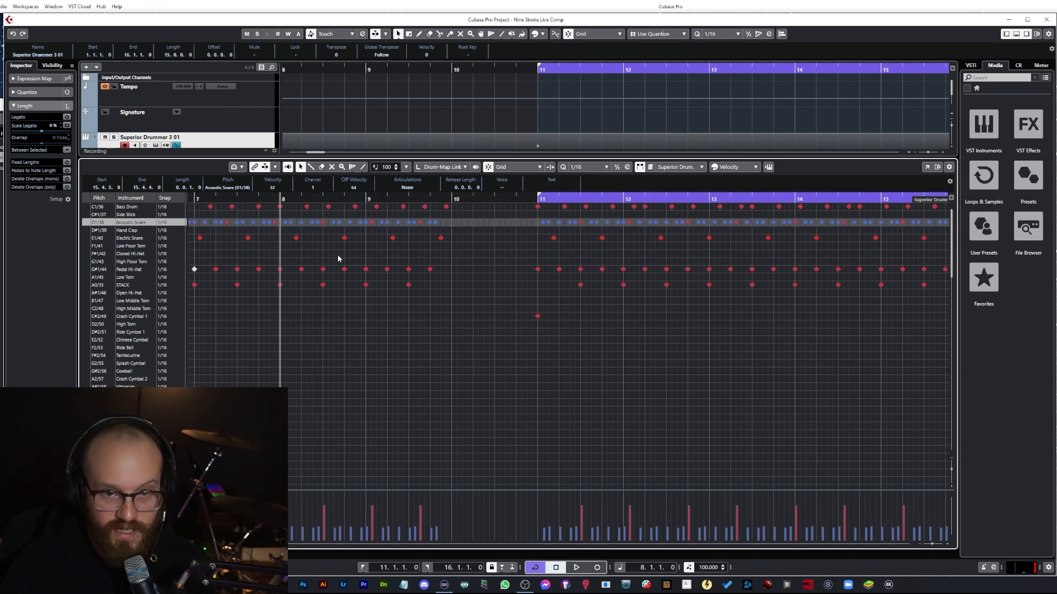
key("space")
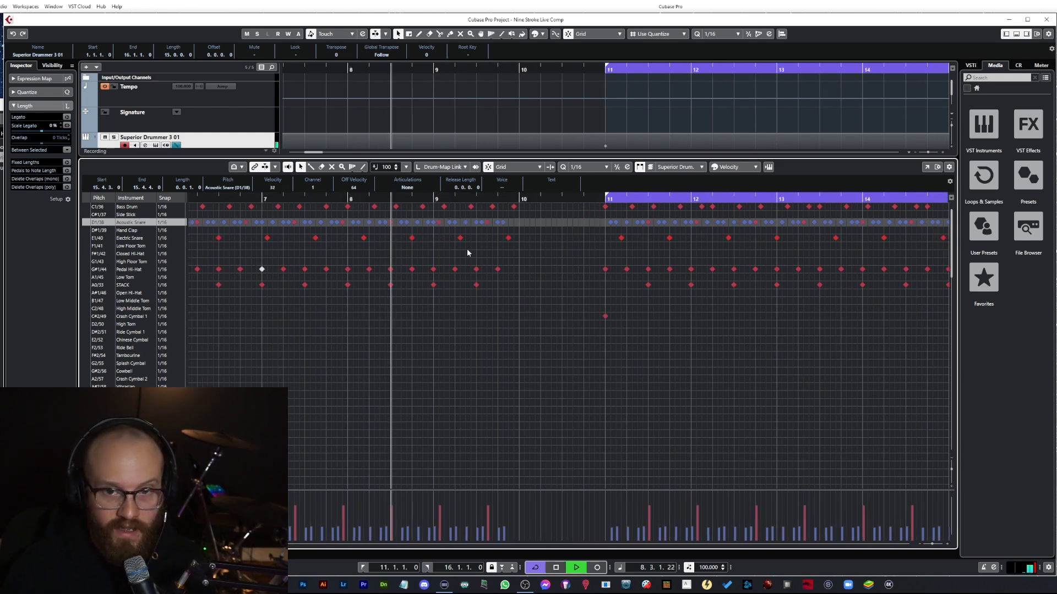
key("space")
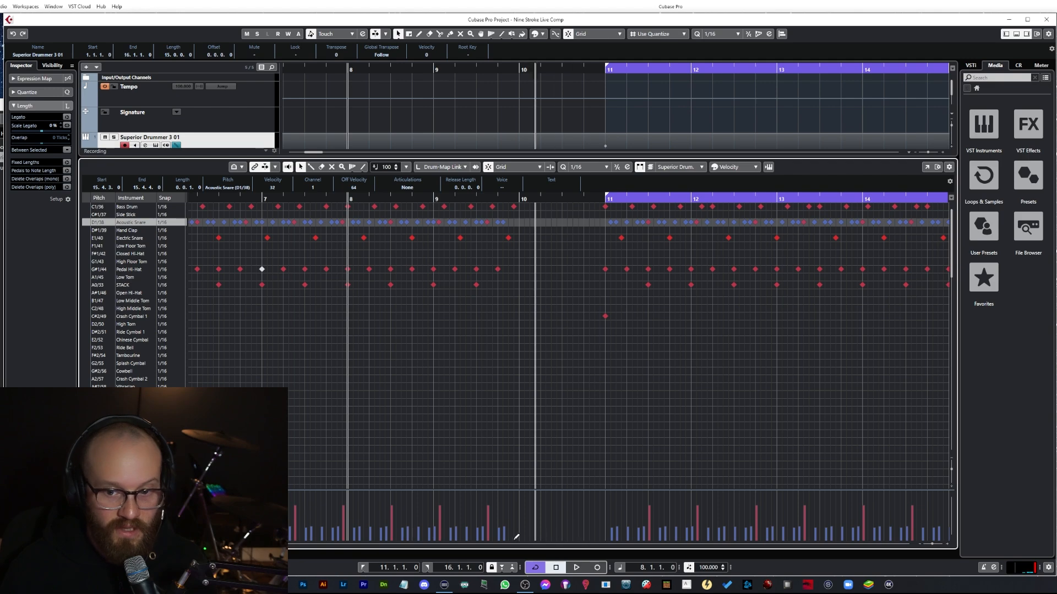
left_click_drag(216, 544, 224, 544)
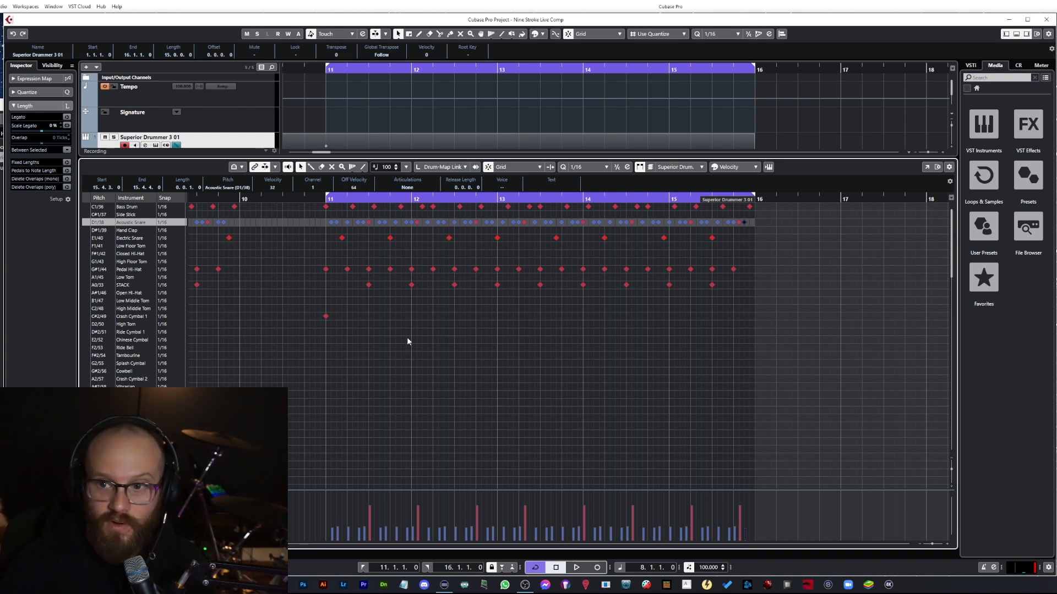
Step: Select all notes in bars 11 to 15 and paste them starting at bar 17
left_click(325, 201)
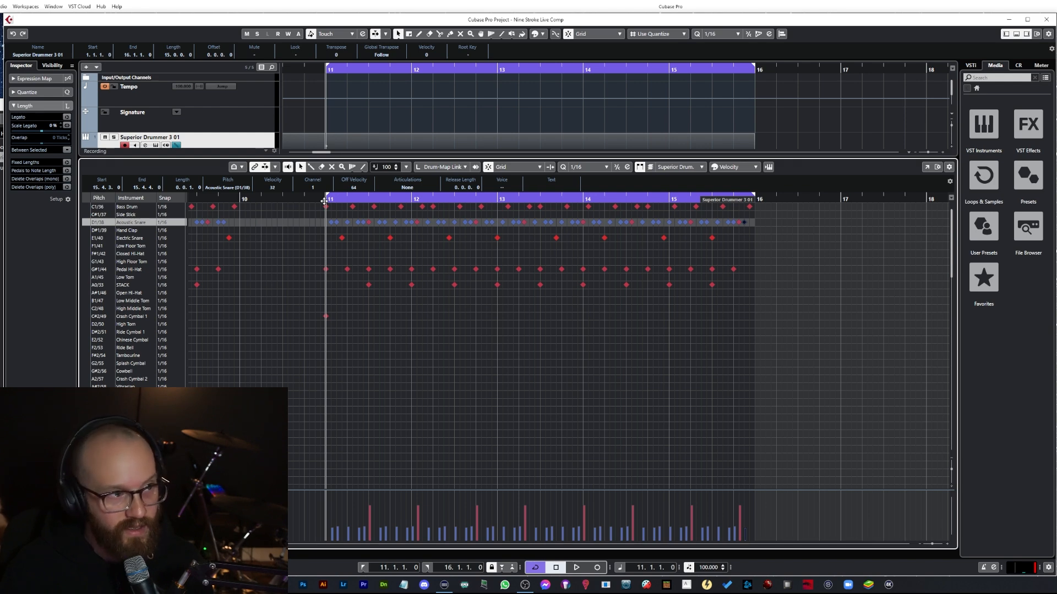
left_click(587, 332)
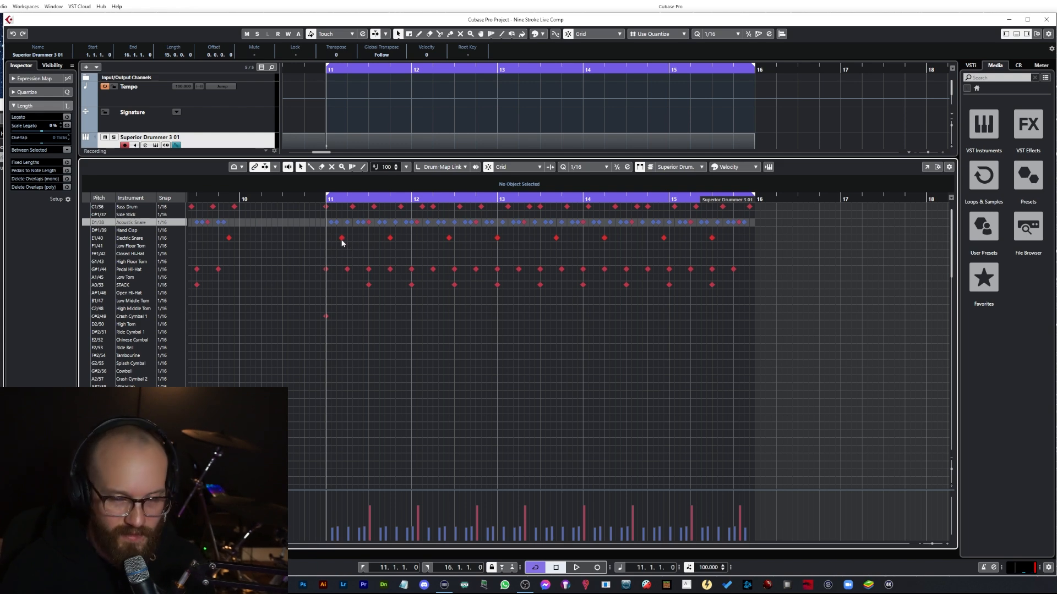
left_click_drag(321, 208, 823, 371)
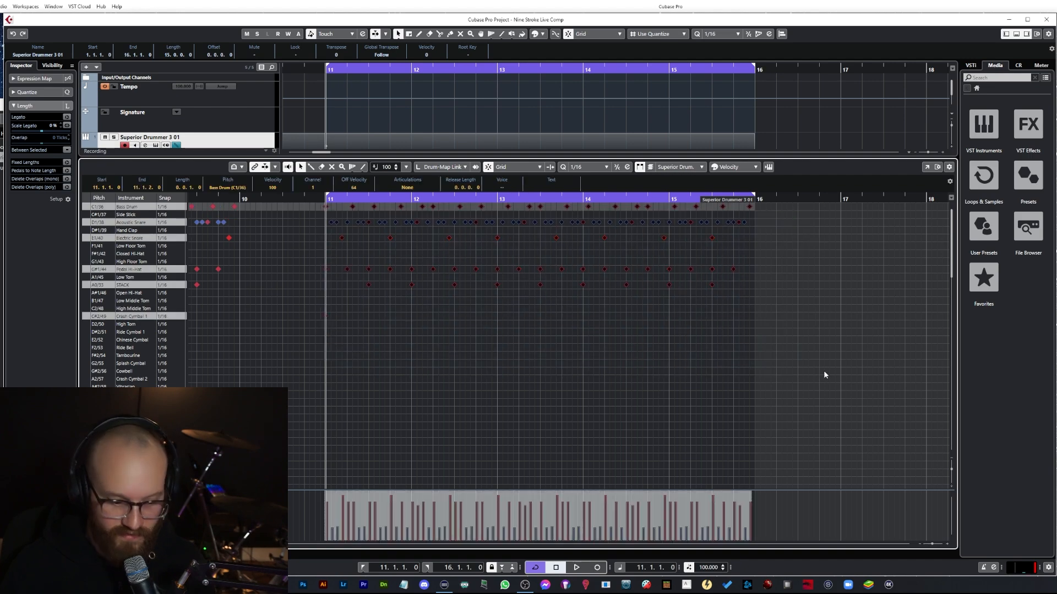
left_click(841, 197)
key("ctrl+v")
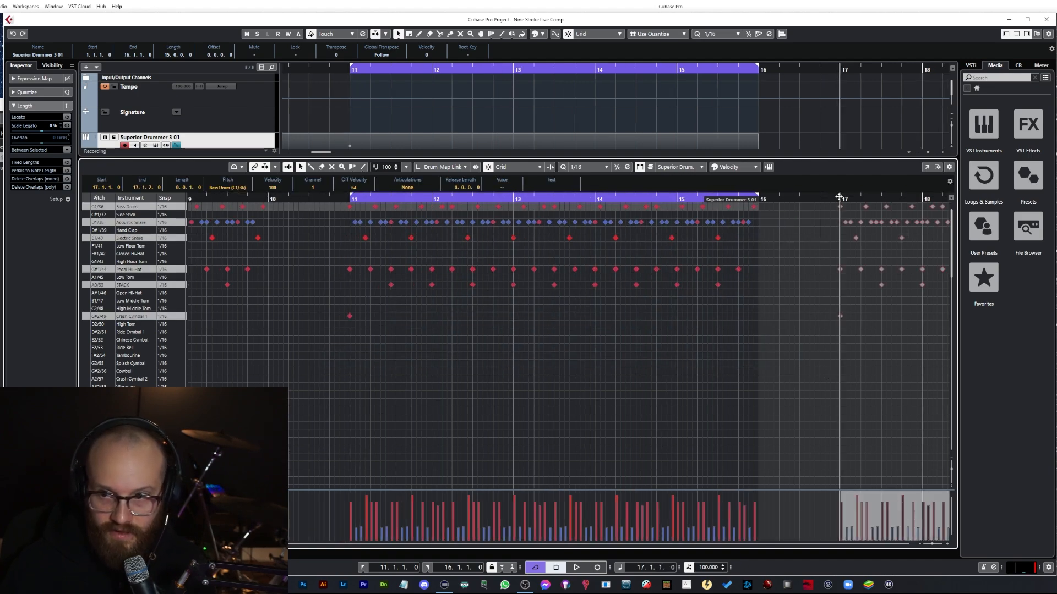
left_click(839, 197, "ctrl")
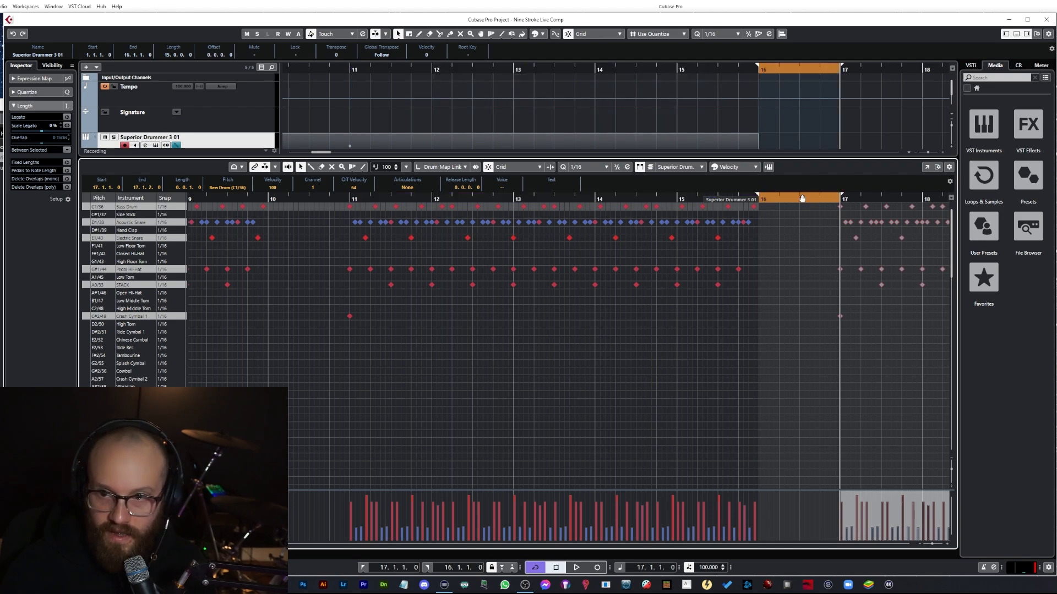
left_click(836, 197)
left_click_drag(750, 203, 651, 217)
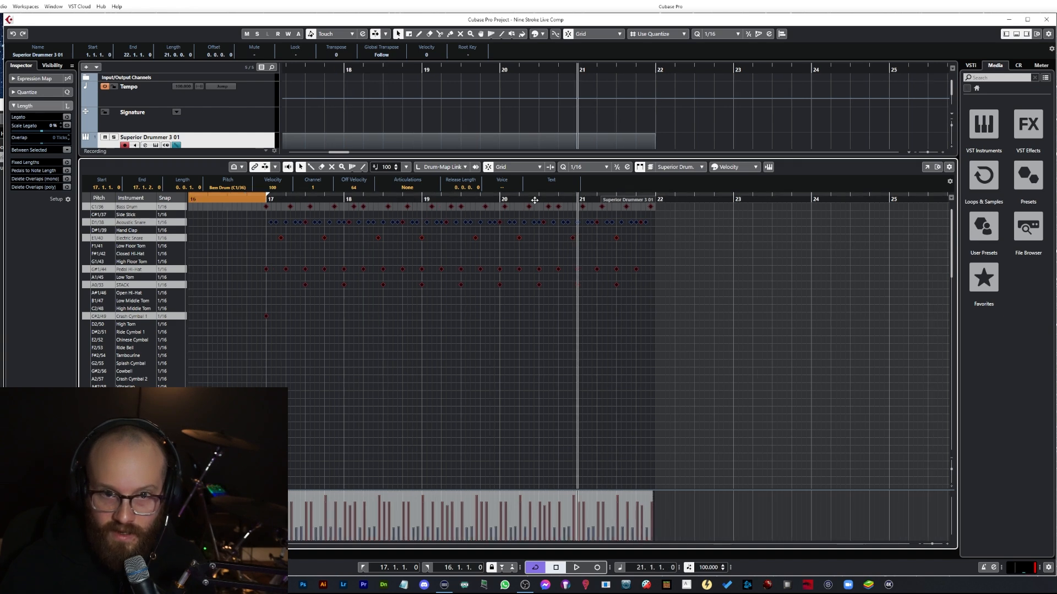
Step: Move the first Electric Snare hit in bar 17 up to the Acoustic Snare lane and audition it
left_click(280, 238)
left_click(332, 240)
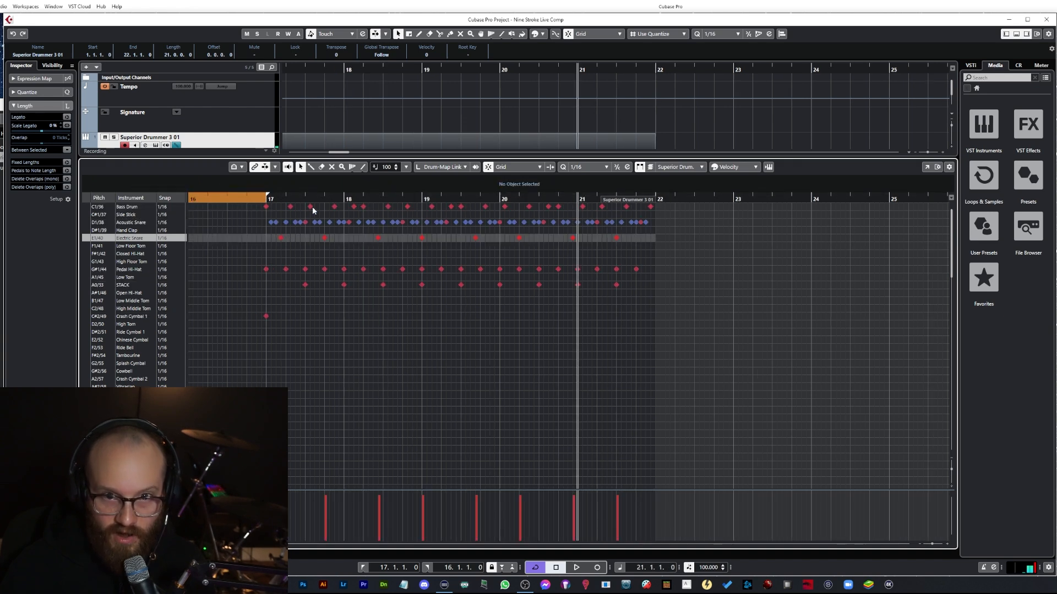
left_click(267, 199)
key("space")
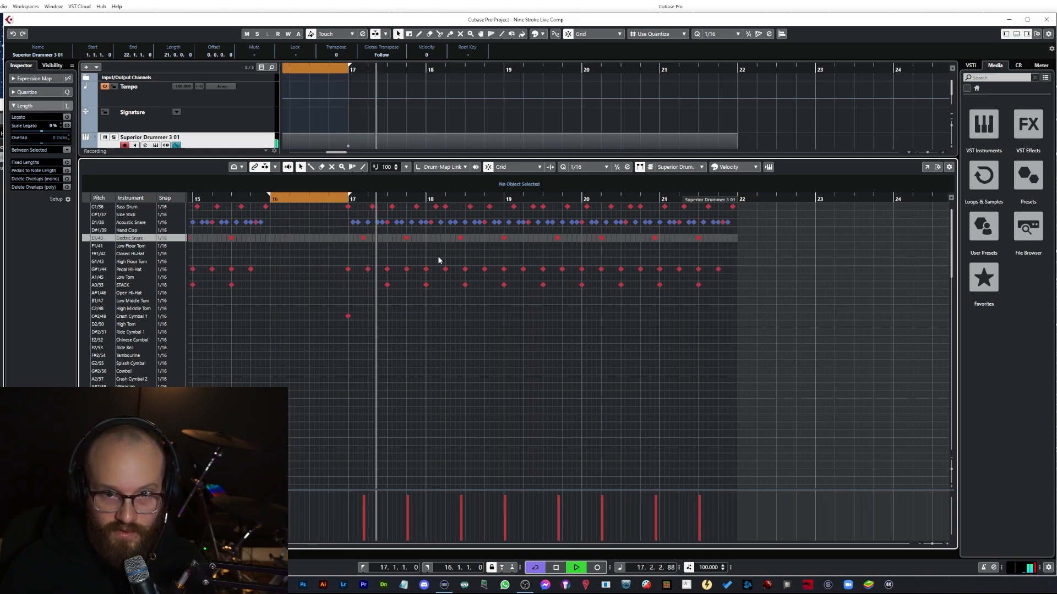
key("space")
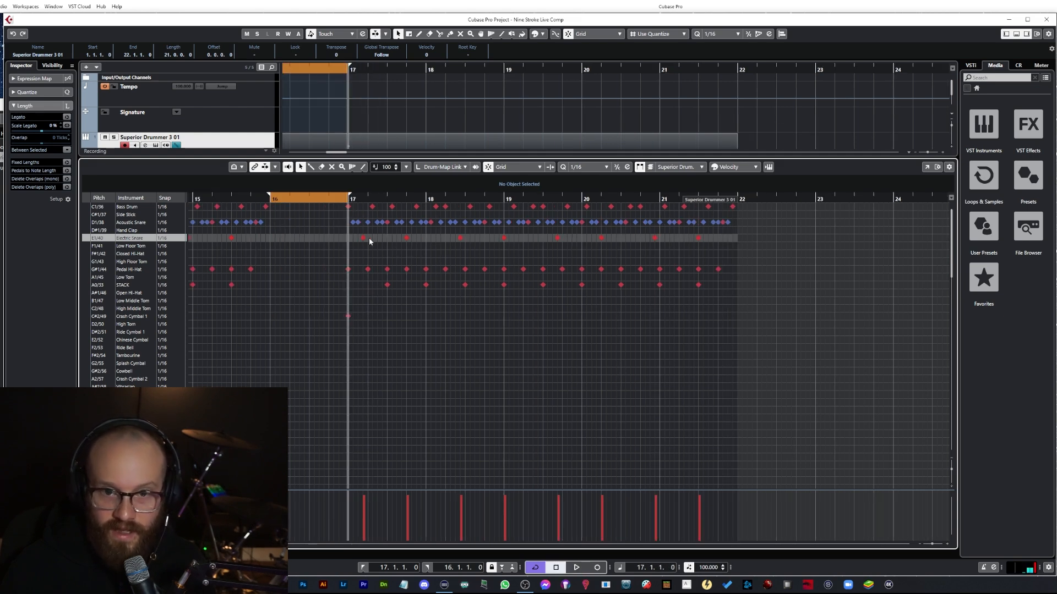
left_click(363, 238)
left_click_drag(362, 238, 363, 223)
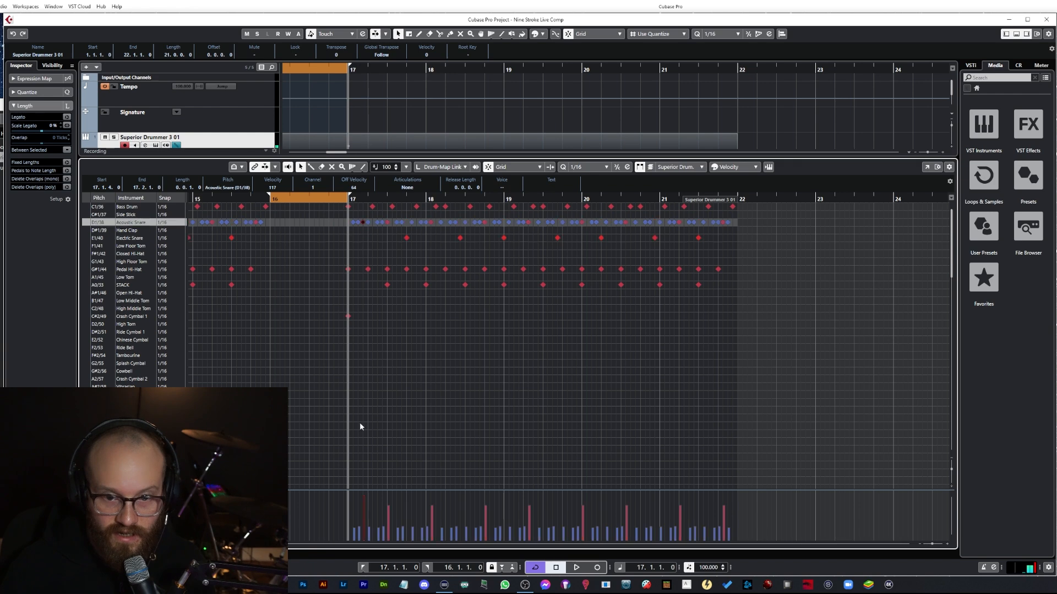
left_click(387, 238)
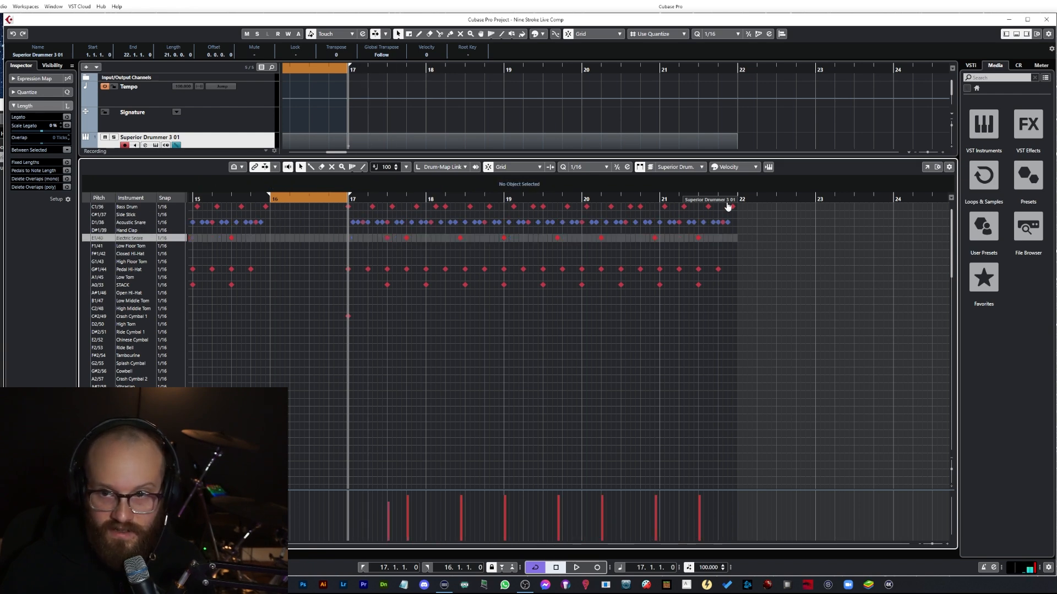
Step: Extend the cycle range to end at bar 22 and play the new bars back
left_click_drag(695, 199, 738, 197)
key("ctrl+KP_2")
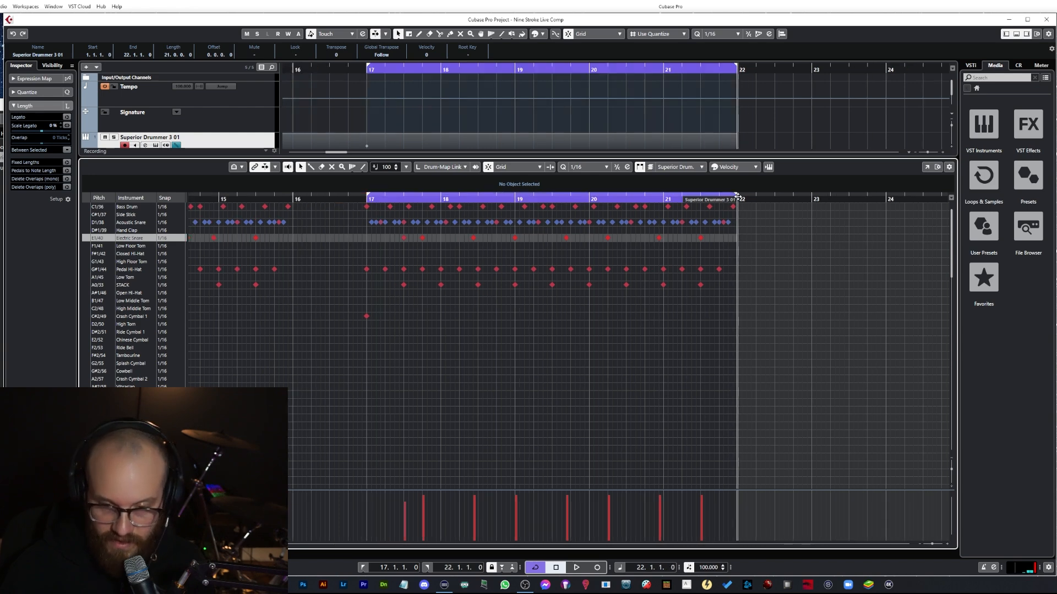
key("space")
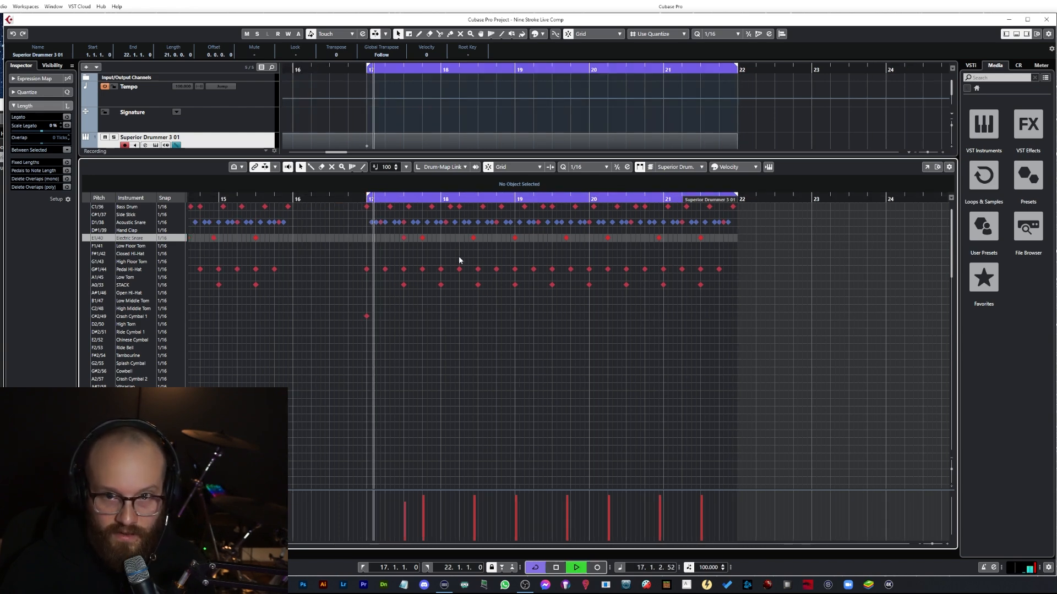
key("space")
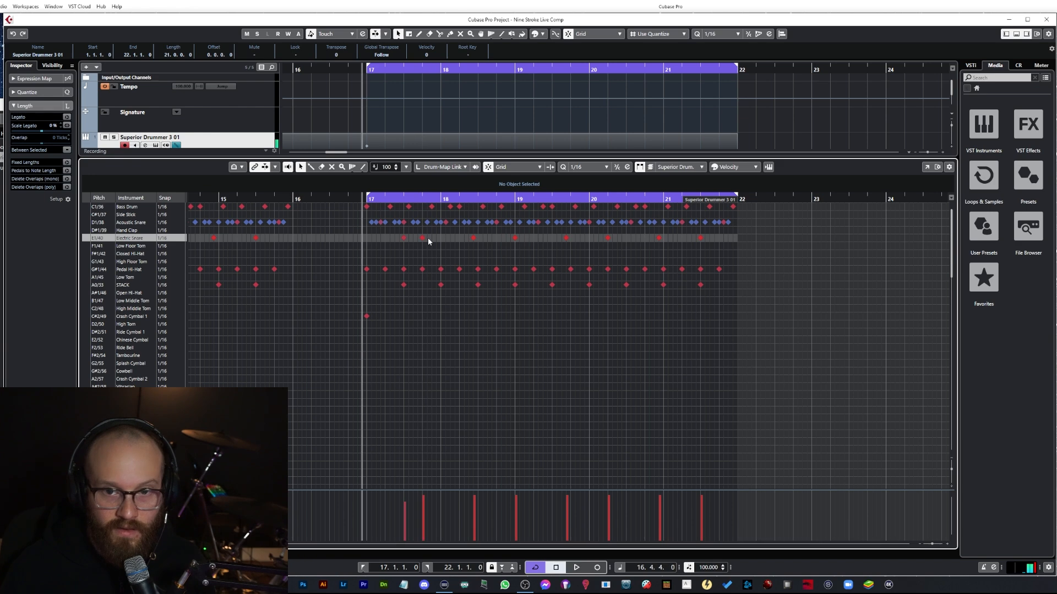
Step: Move the bar 17 beat 4 Electric Snare hit up to Acoustic Snare and the beat 3 snare hit down to Electric Snare
left_click_drag(423, 238, 421, 225)
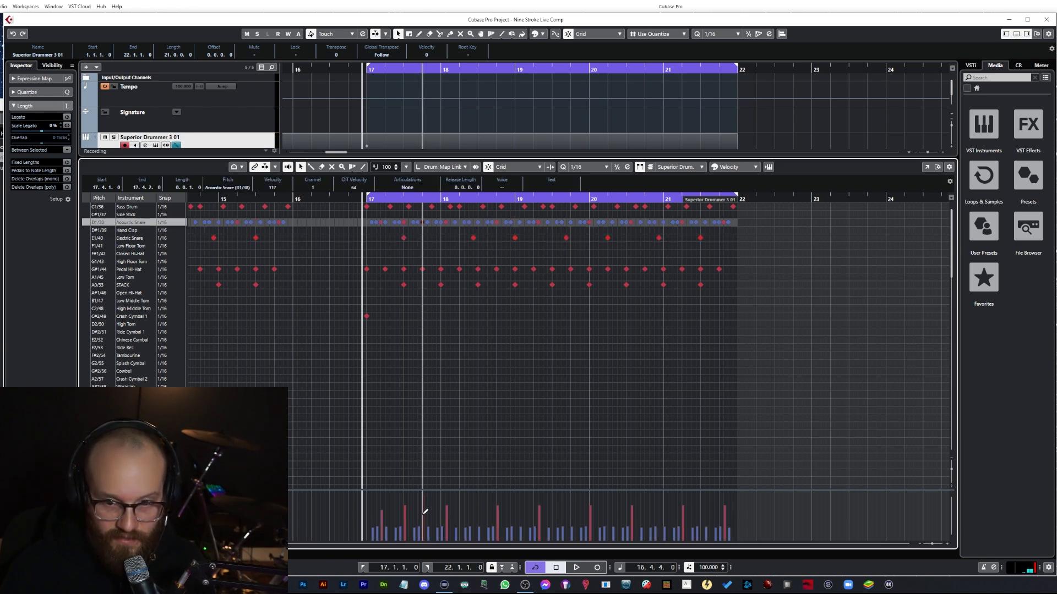
key("space")
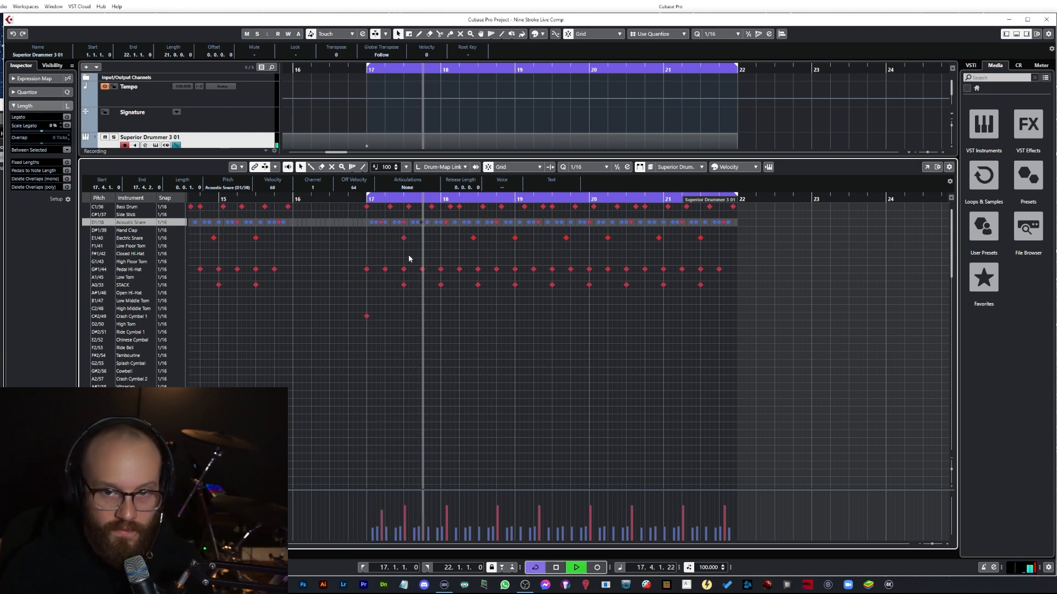
key("space")
left_click(404, 222)
key("Down")
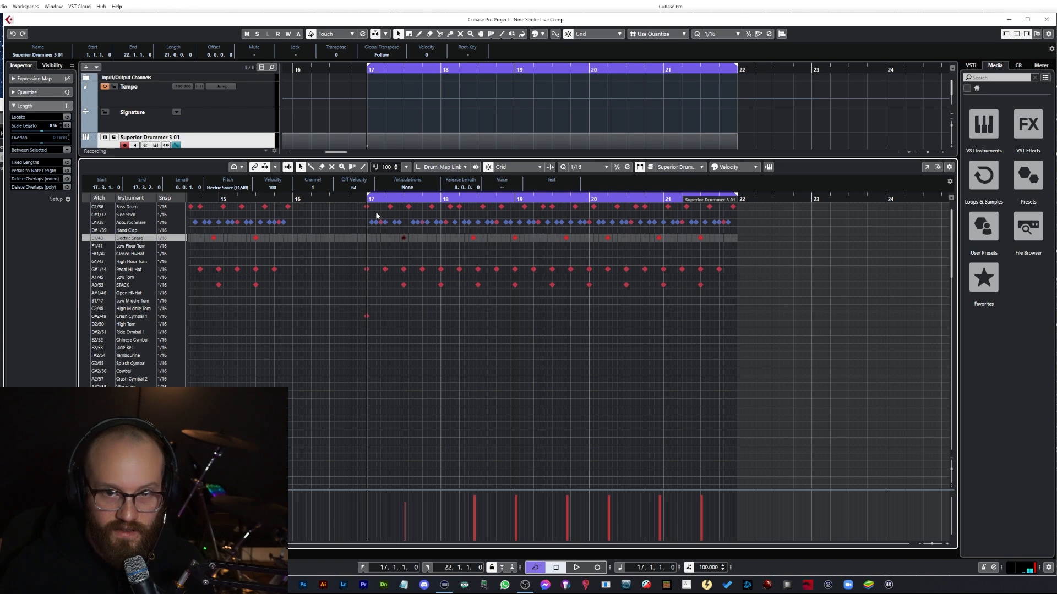
key("space")
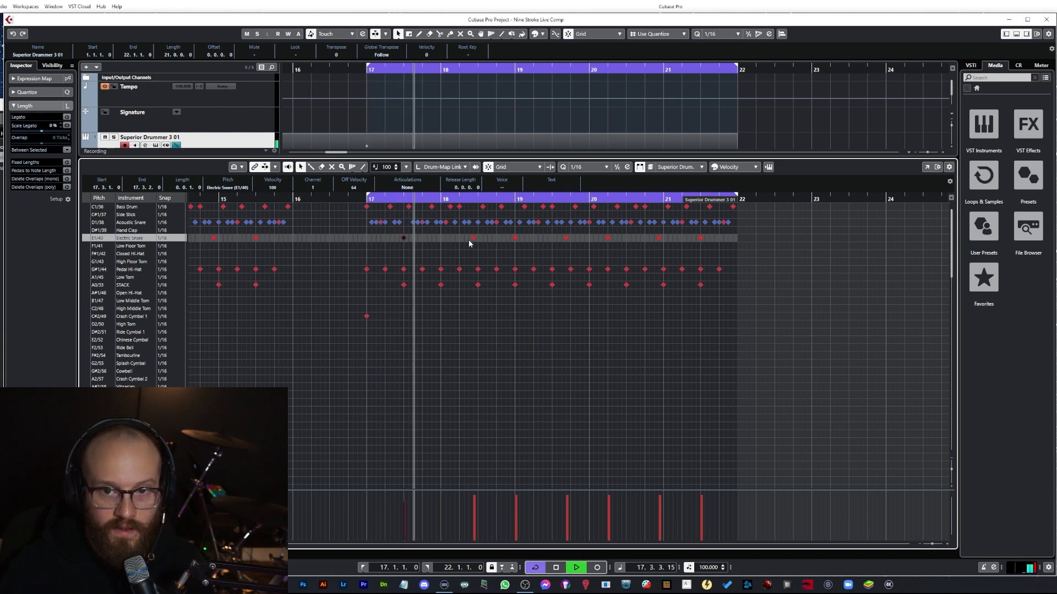
key("space")
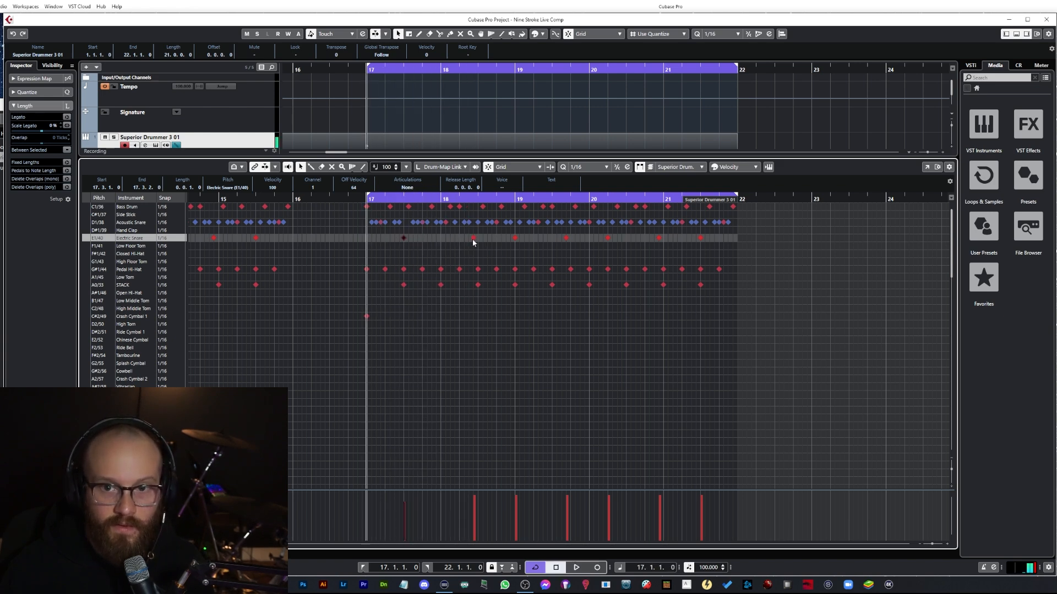
Step: Move an Electric Snare hit in bar 18 up to Acoustic Snare and delete the Electric Snare hit starting bar 19
left_click_drag(474, 242, 476, 227)
key("space")
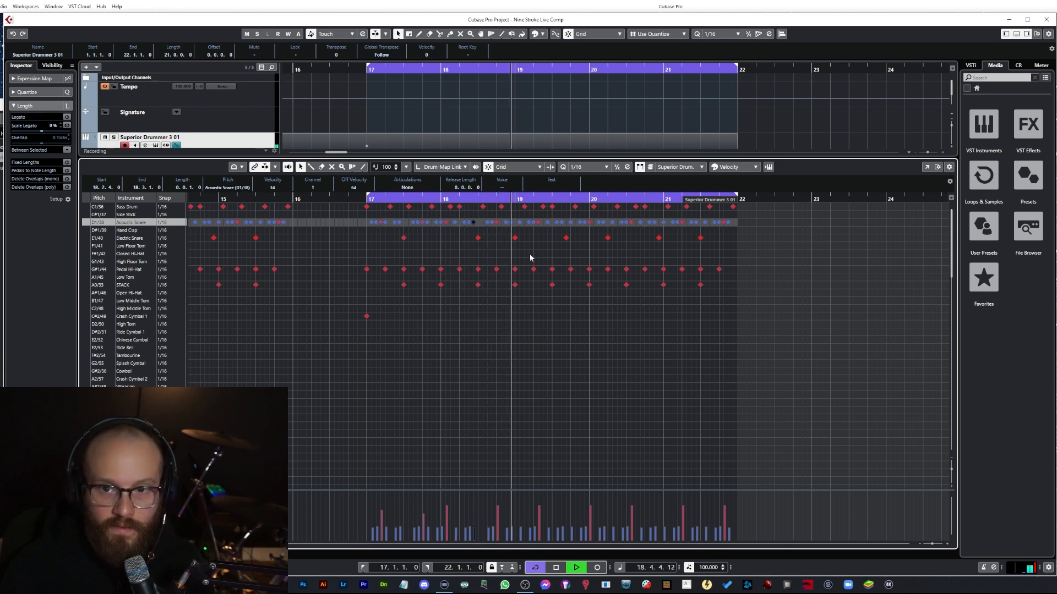
key("space")
left_click(515, 238)
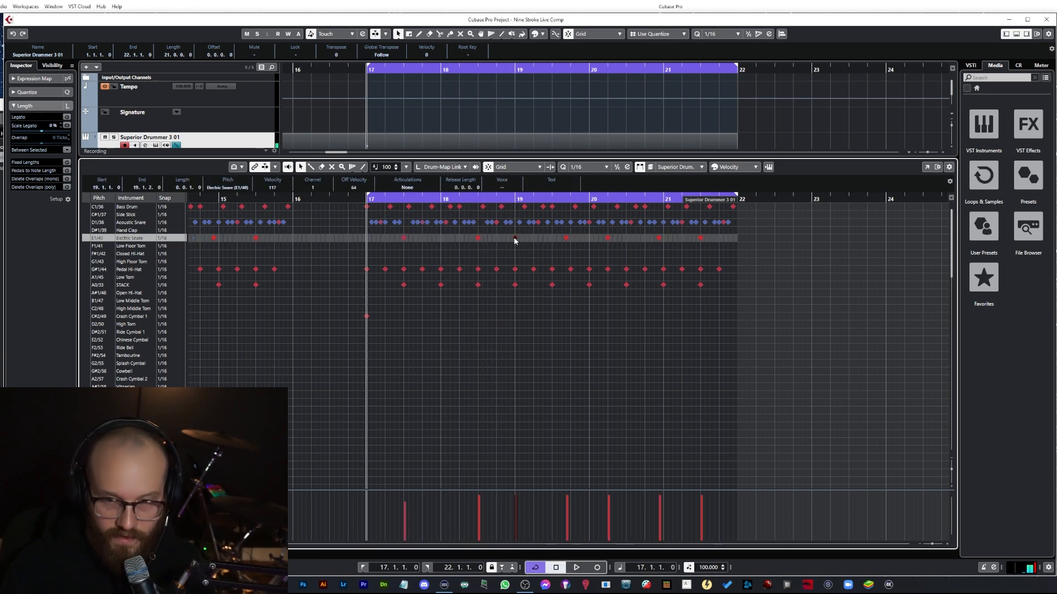
key("Delete")
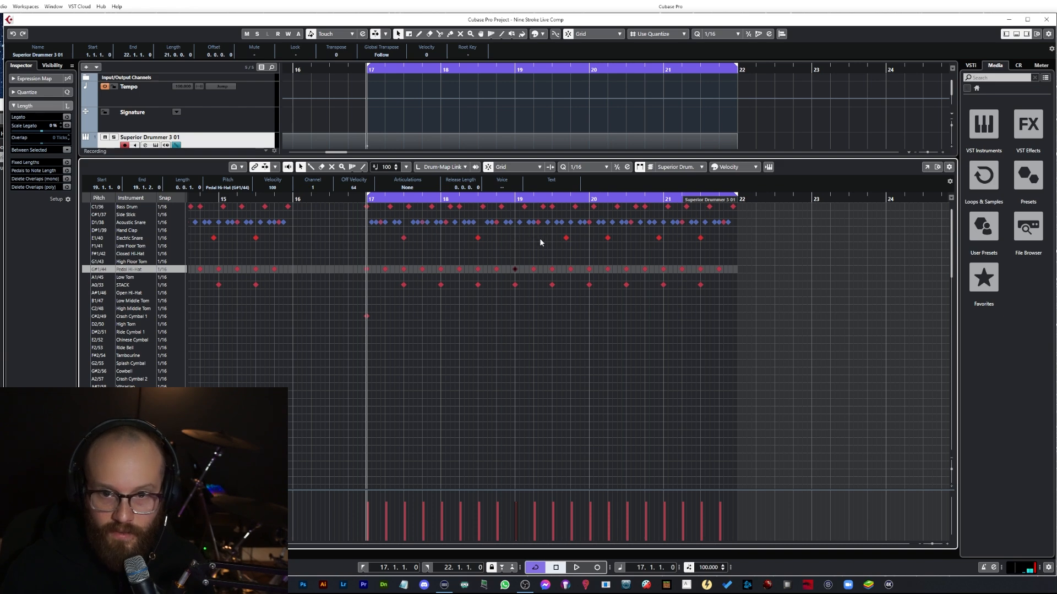
Step: Play back, then move the Electric Snare hit from bar 19's last beat to beat 3 of bar 20
key("space")
key("space")
left_click_drag(565, 238, 626, 238)
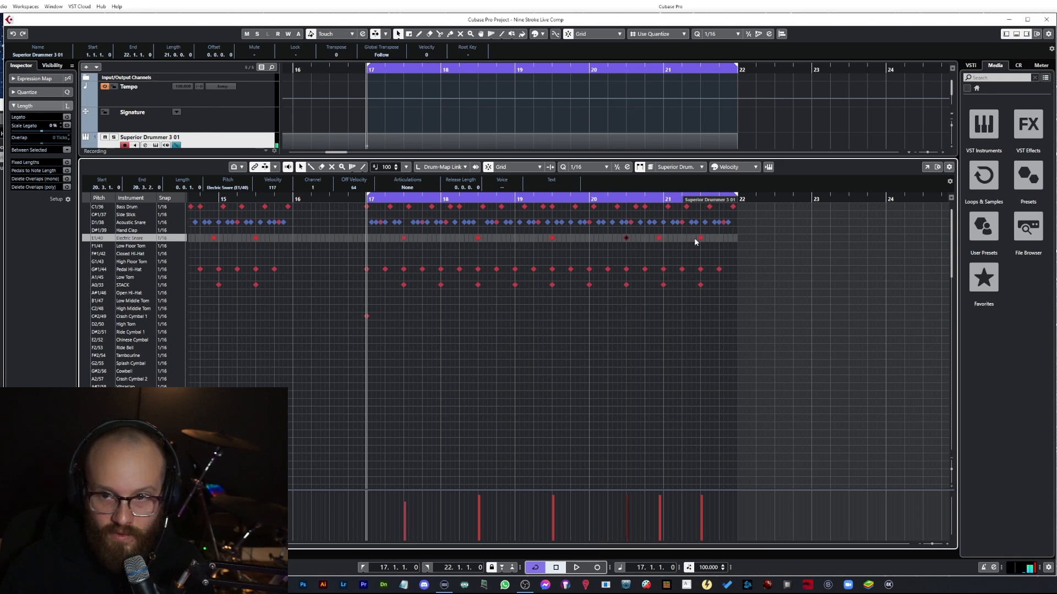
Step: Delete the Electric Snare hit late in bar 20 and play the pattern back
left_click(658, 238)
key("Delete")
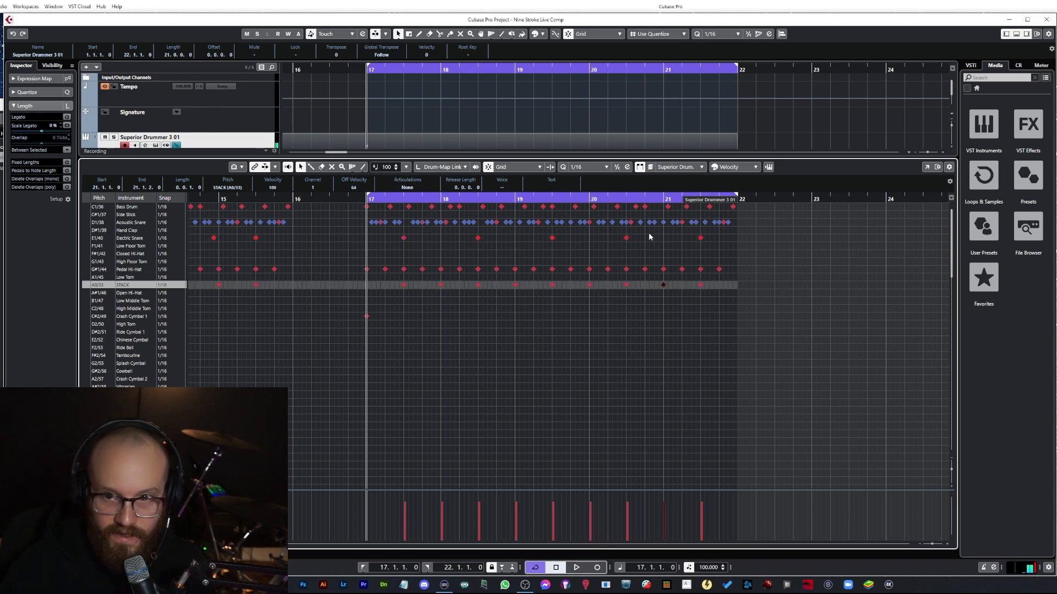
key("space")
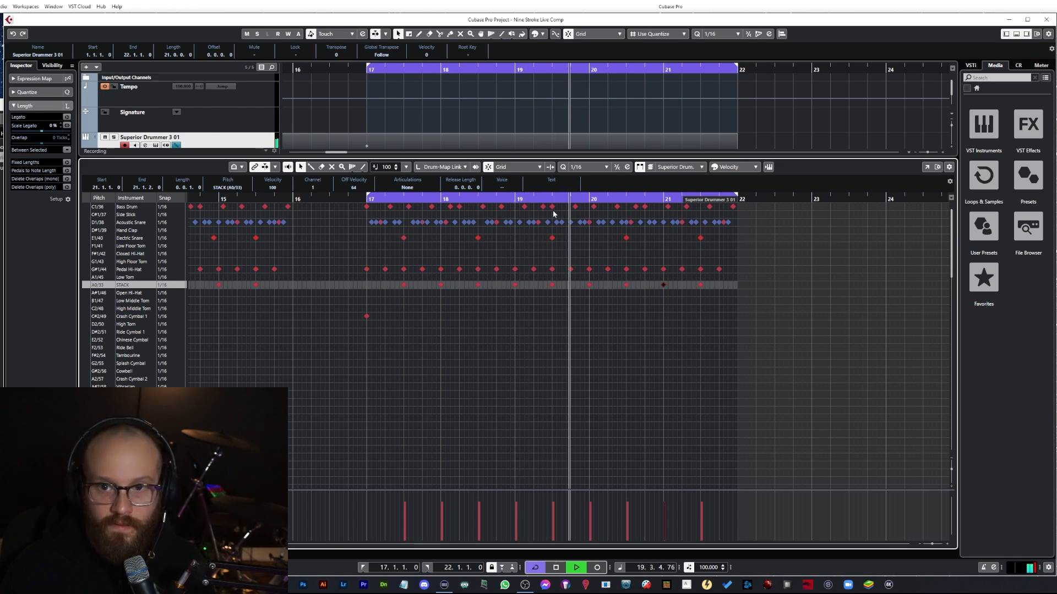
key("space")
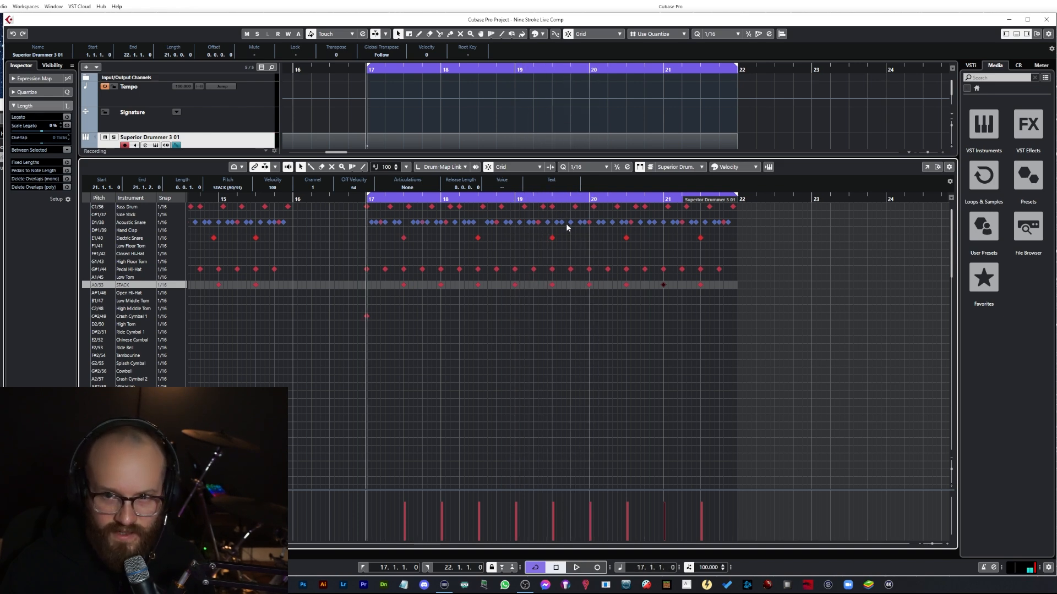
Step: Lower the velocity of an Acoustic Snare hit in bar 19 and play back from bar 19
left_click(565, 223)
left_click_drag(574, 517, 568, 519)
left_click(516, 199)
key("space")
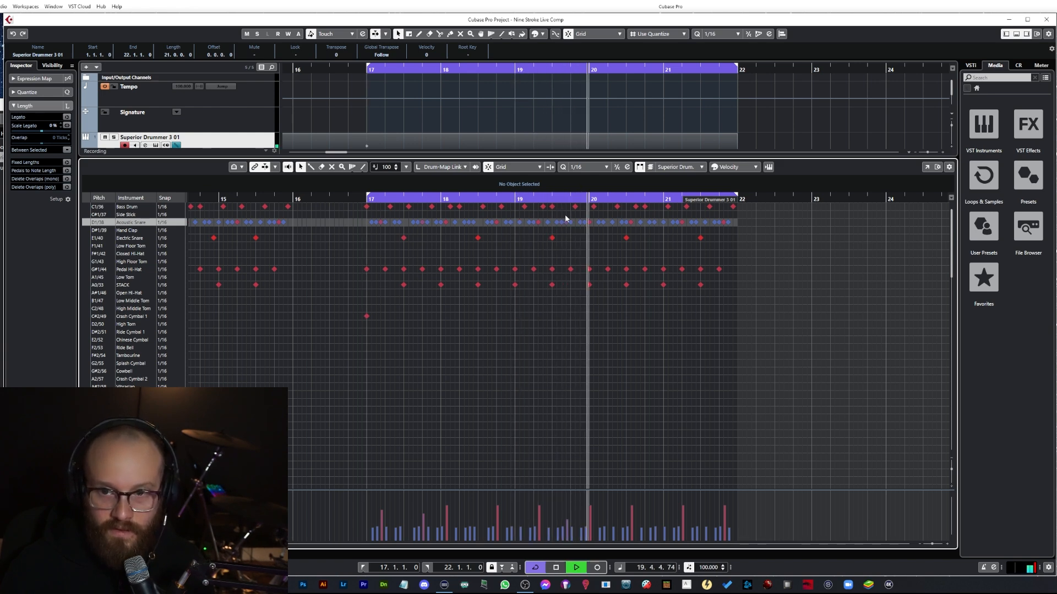
key("space")
Step: Select the Electric Snare hit on beat 3 of bar 19 and play back to audition it
left_click(552, 206)
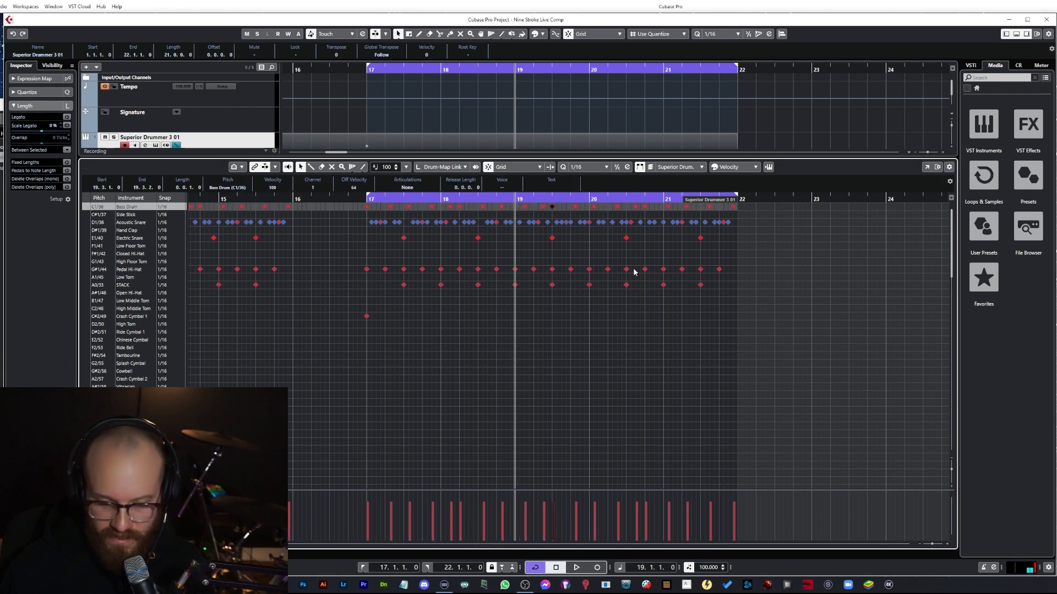
key("Down")
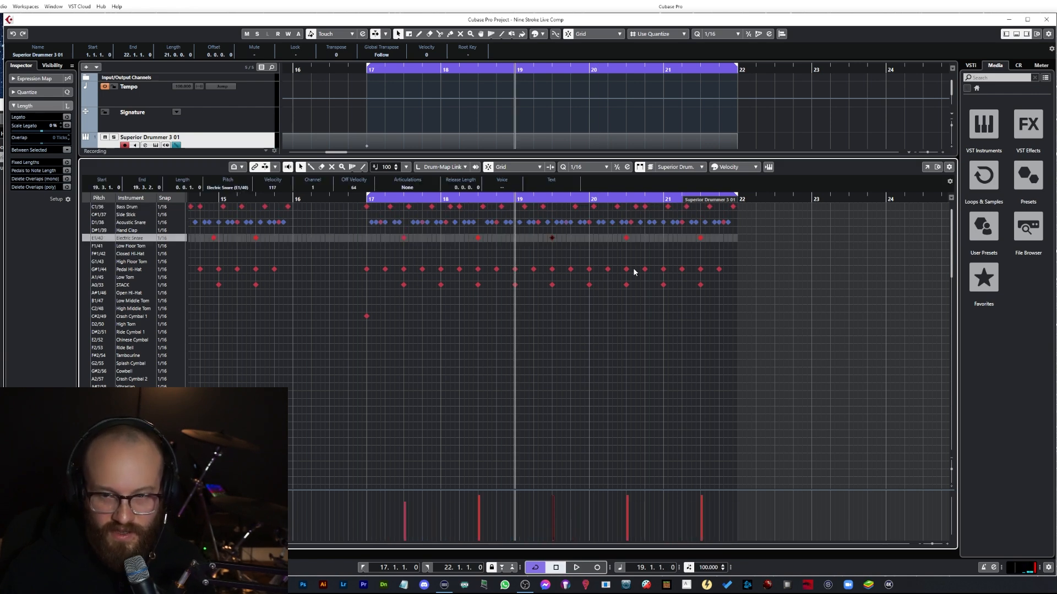
key("space")
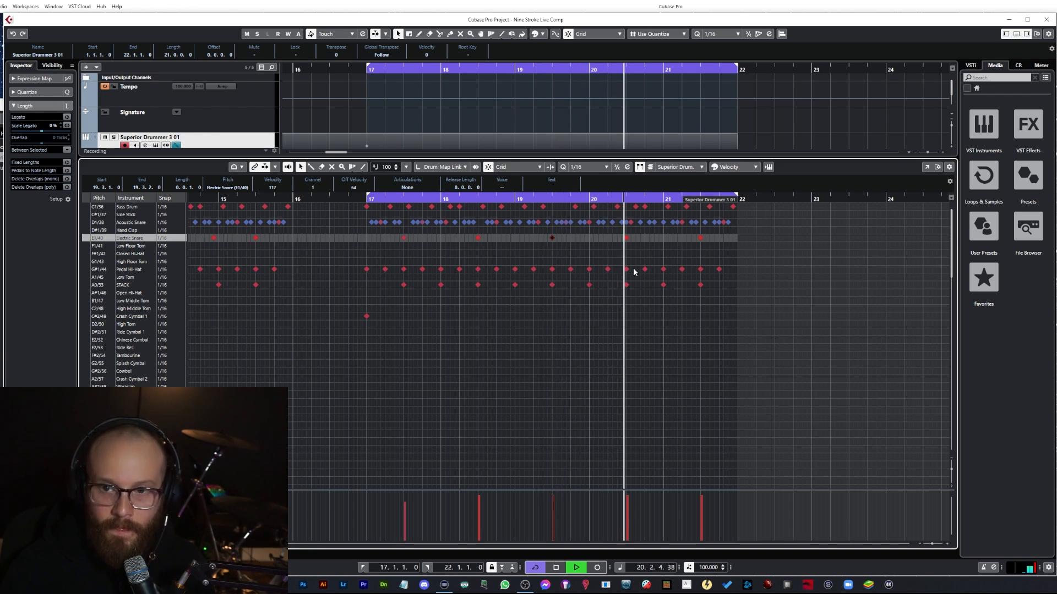
key("space")
Step: Delete an Acoustic Snare hit on beat 3 of bar 20, nudge the neighbouring hit a sixteenth later, and play from bar 20
left_click(633, 223)
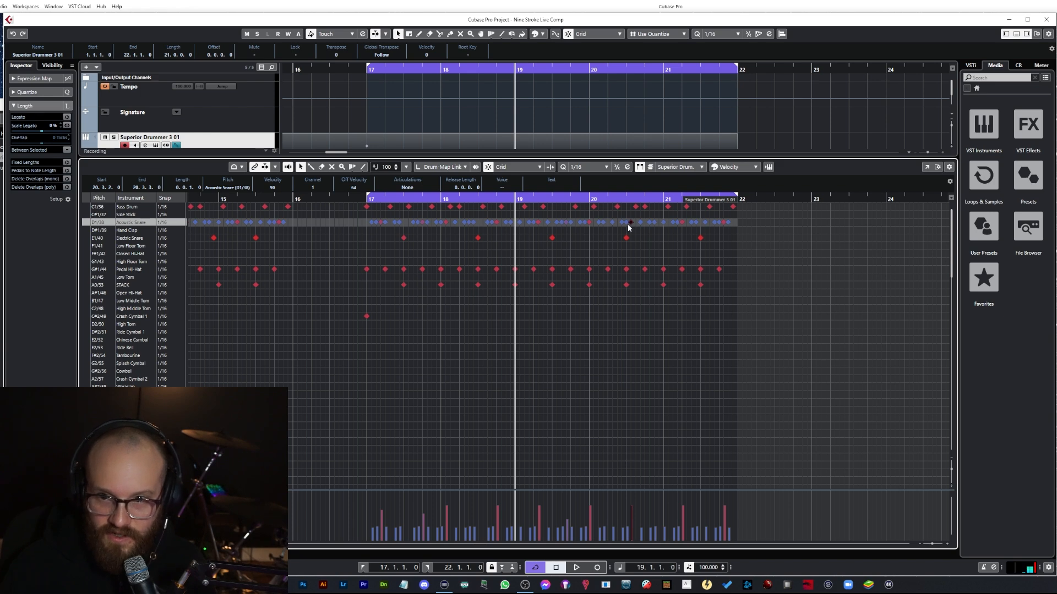
key("Delete")
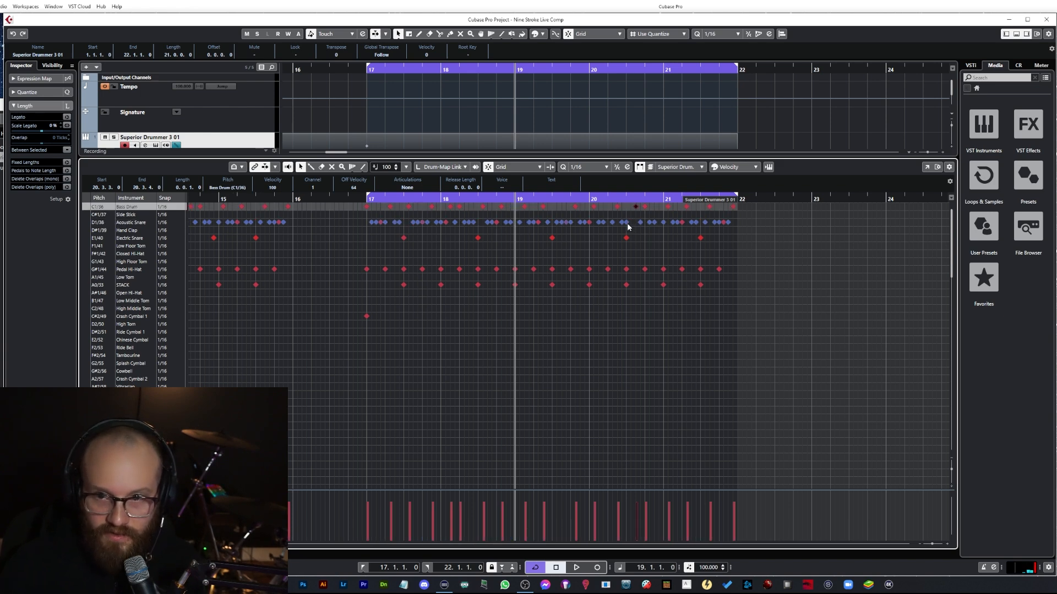
left_click_drag(627, 224, 632, 226)
left_click(612, 198)
key("space")
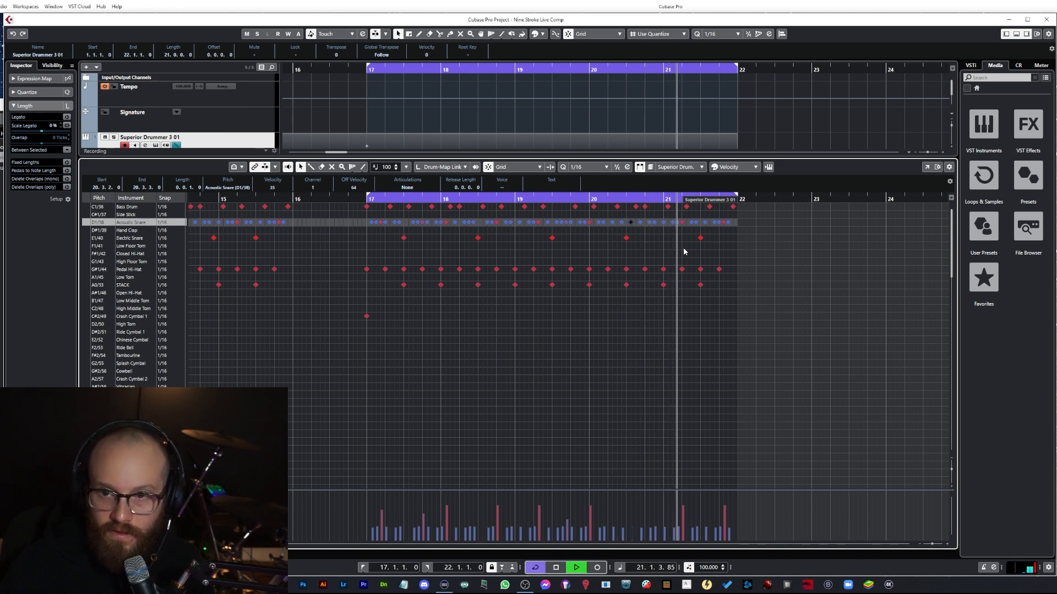
key("space")
left_click(627, 199)
key("space")
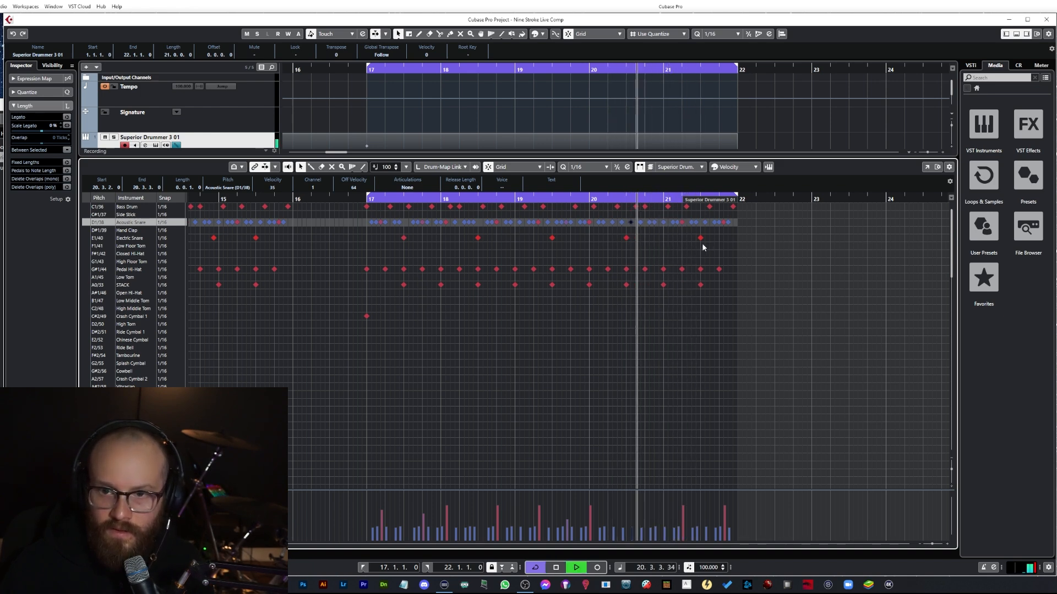
key("space")
Step: Lower the velocity of the Acoustic Snare hit on beat 4 of bar 20 and play back
left_click(658, 223)
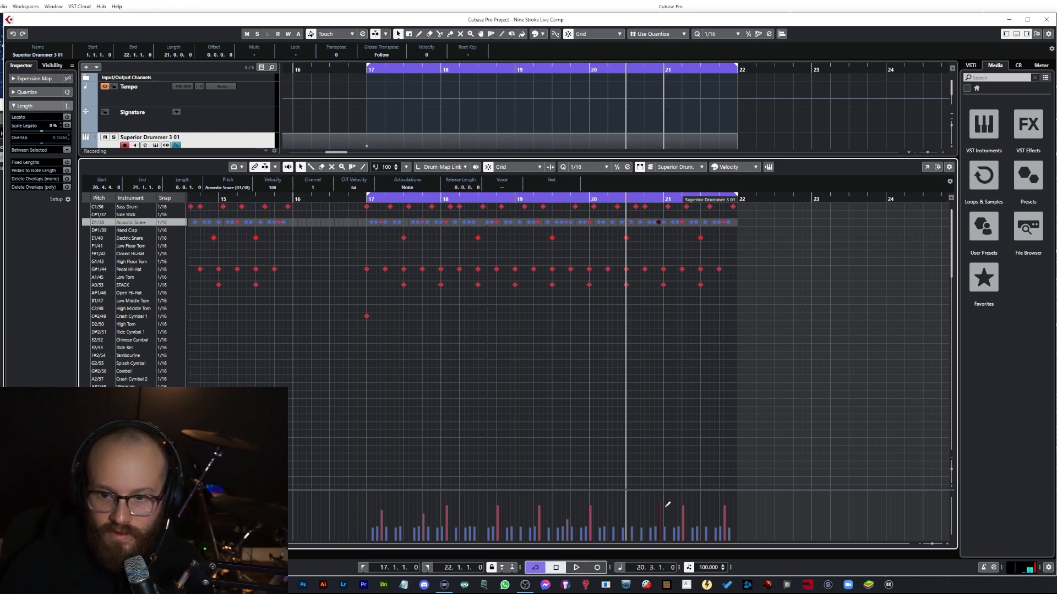
left_click_drag(665, 505, 666, 514)
key("space")
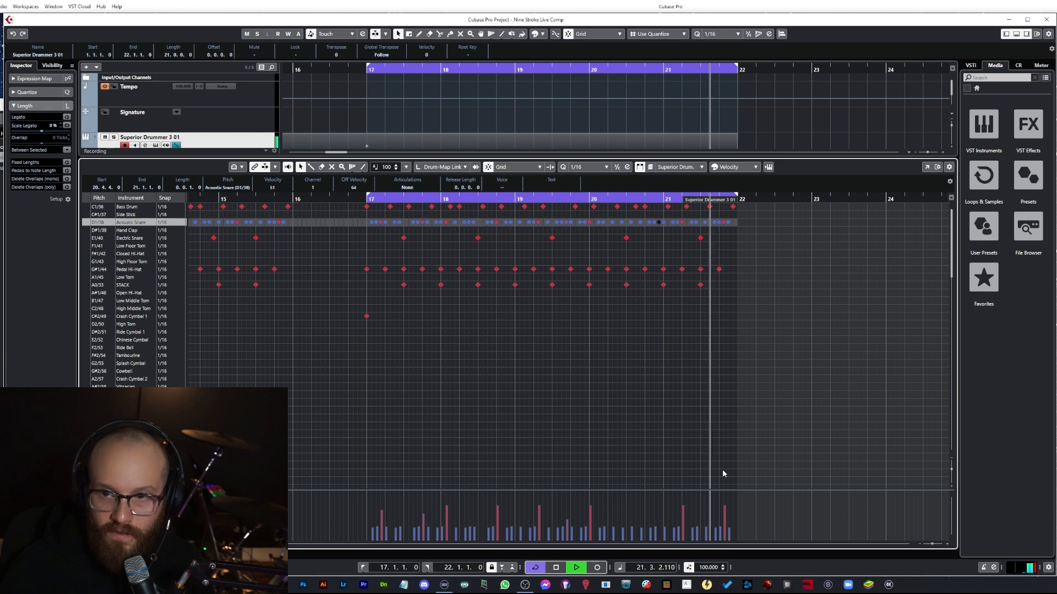
key("space")
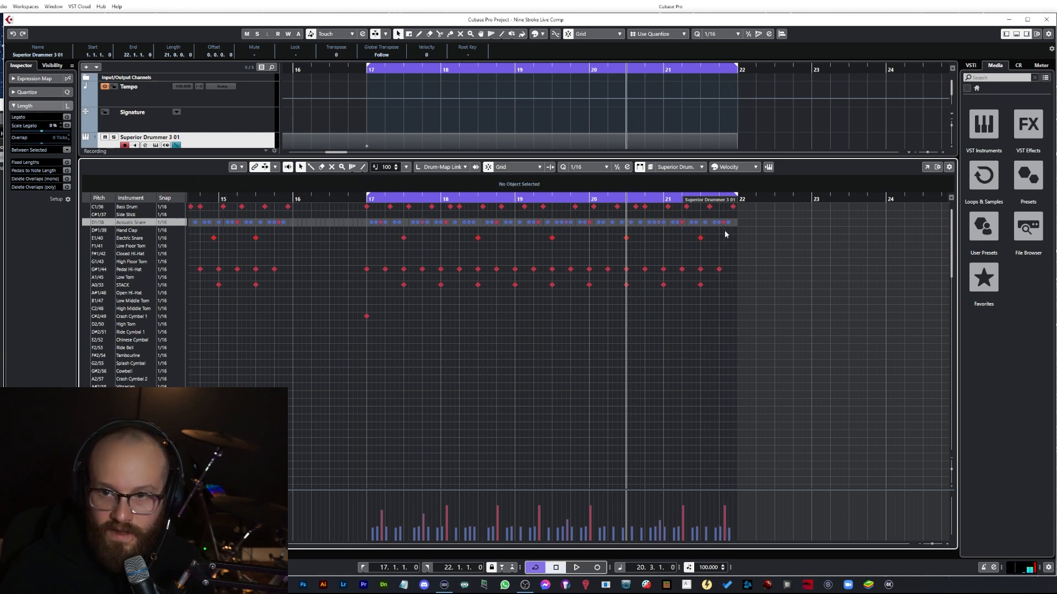
Step: Add a High Floor Tom hit and a Hand Clap hit on the last sixteenths of bar 21
left_click(724, 230)
left_click(724, 231)
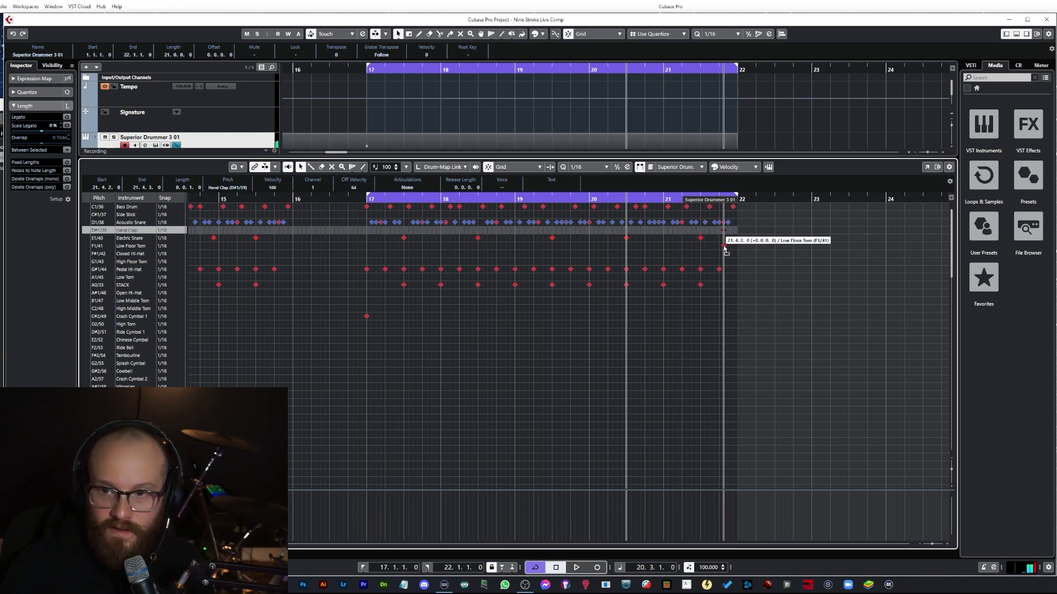
left_click_drag(724, 233, 725, 262)
double_click(728, 232)
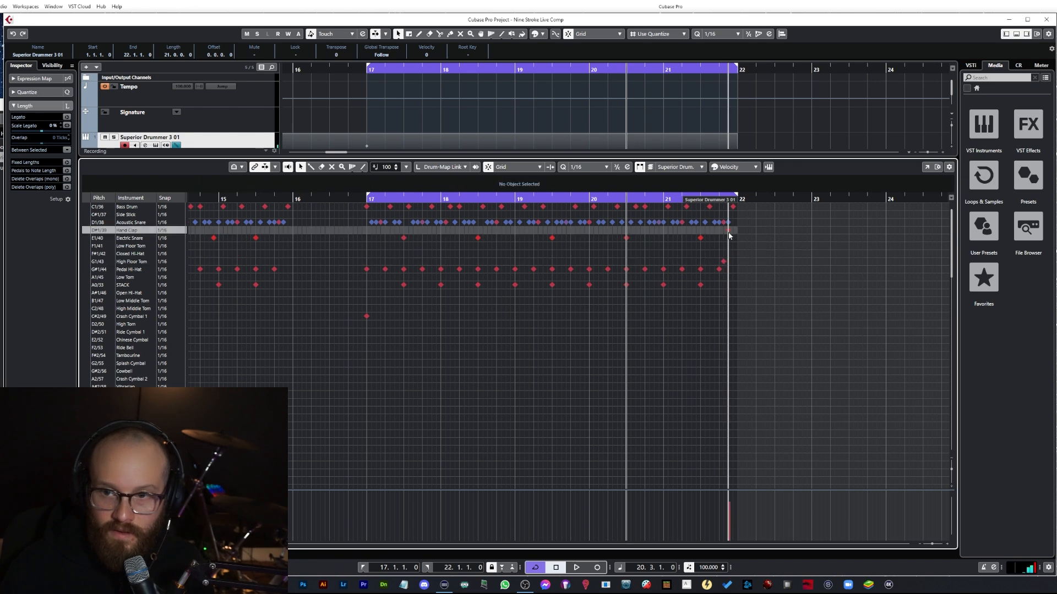
Step: Lower the velocity of the new High Floor Tom hit and play back
left_click(723, 262)
left_click_drag(733, 502, 731, 512)
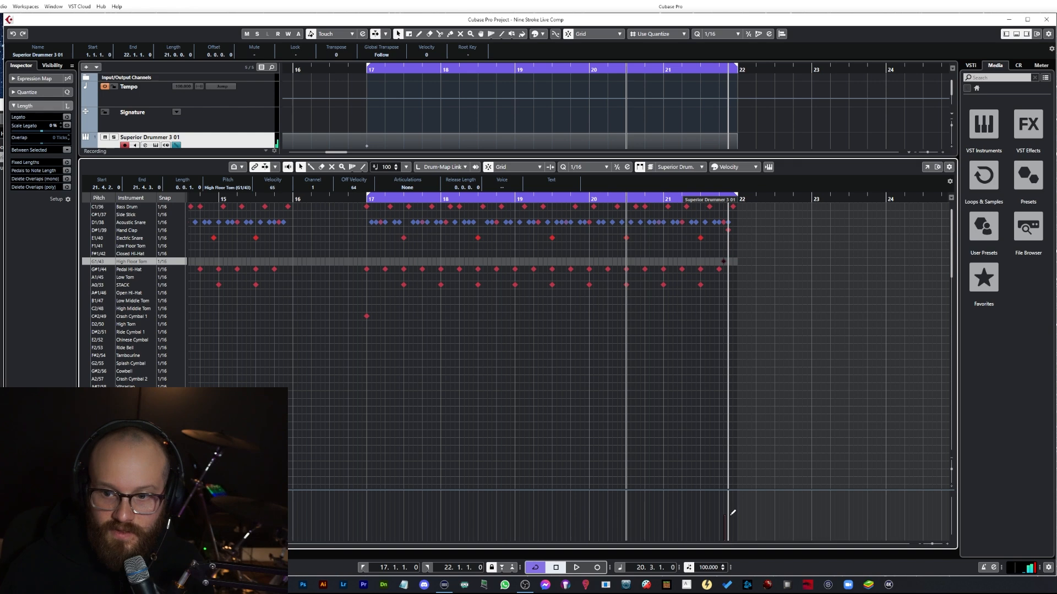
left_click(728, 230)
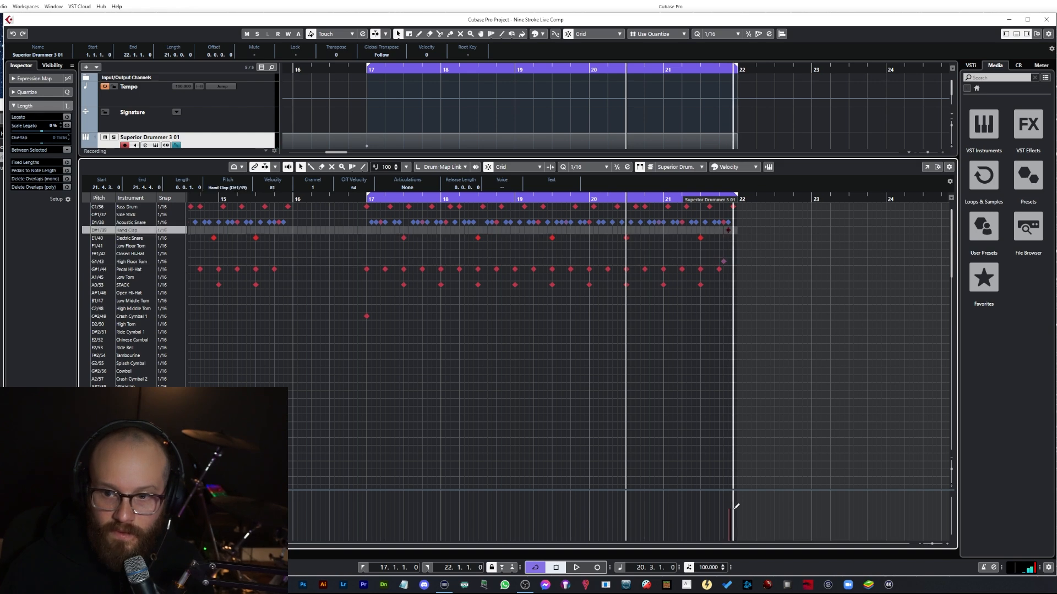
key("space")
key("space")
Step: Delete the two Acoustic Snare hits at the end of bar 21 and play back
left_click(723, 223)
key("Delete")
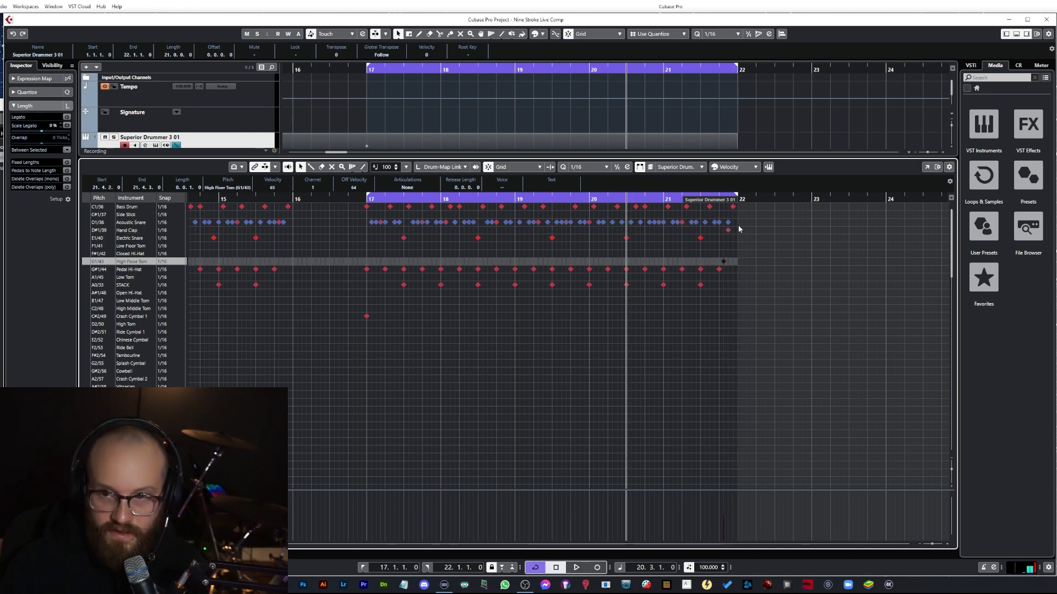
left_click(728, 223)
key("Delete")
key("space")
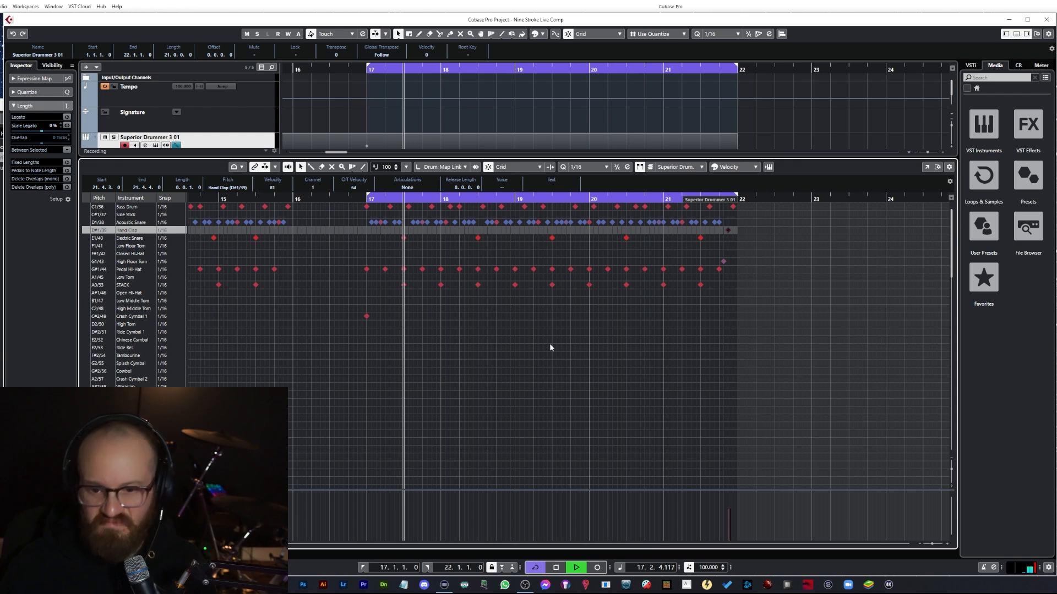
key("space")
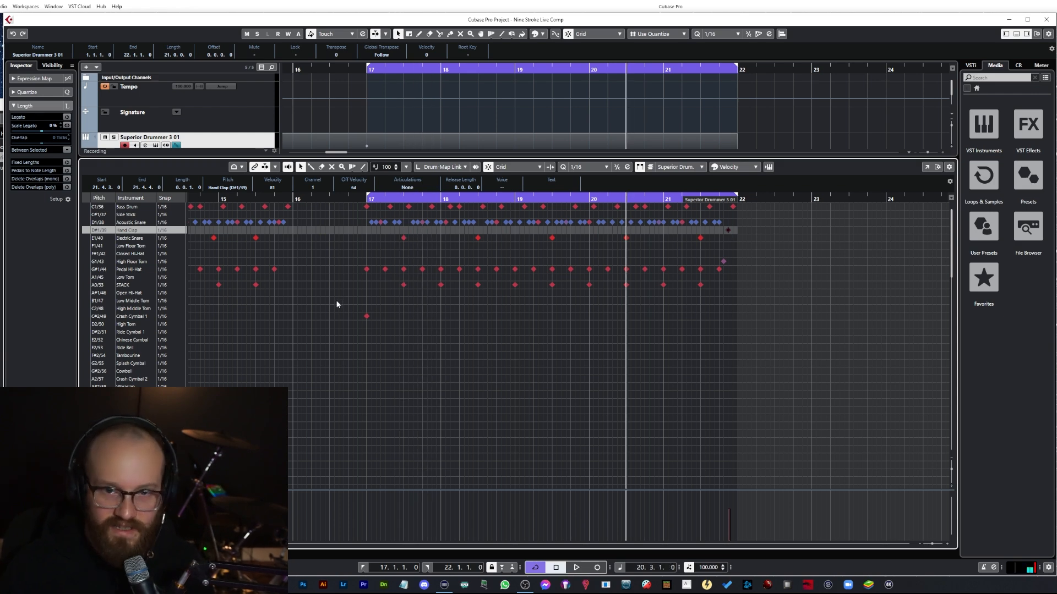
Step: Adjust the velocity of the Electric Snare backbeats in bars 17 and 18
left_click(371, 322)
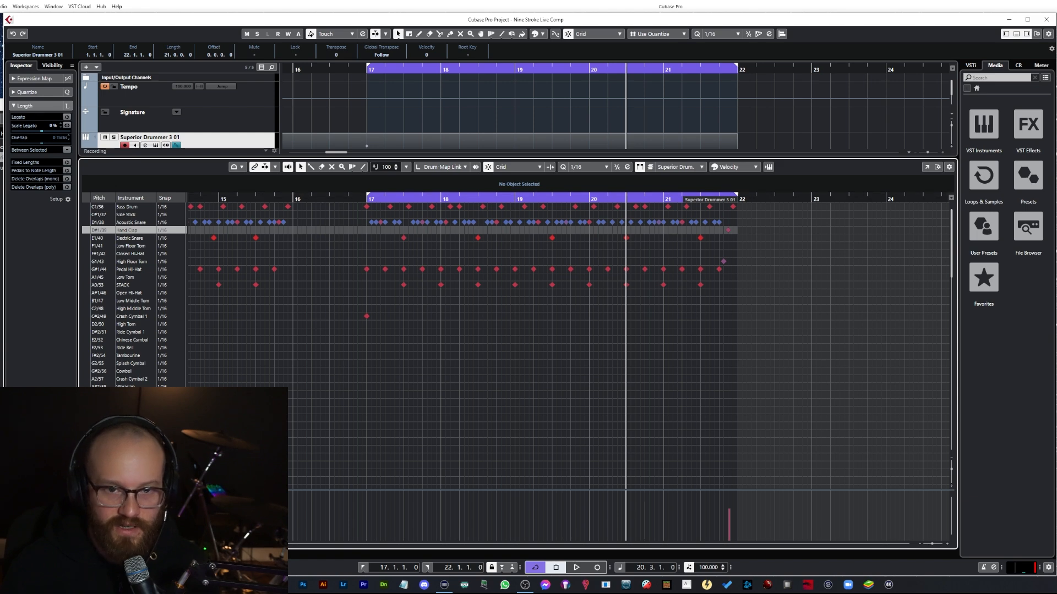
left_click(366, 200)
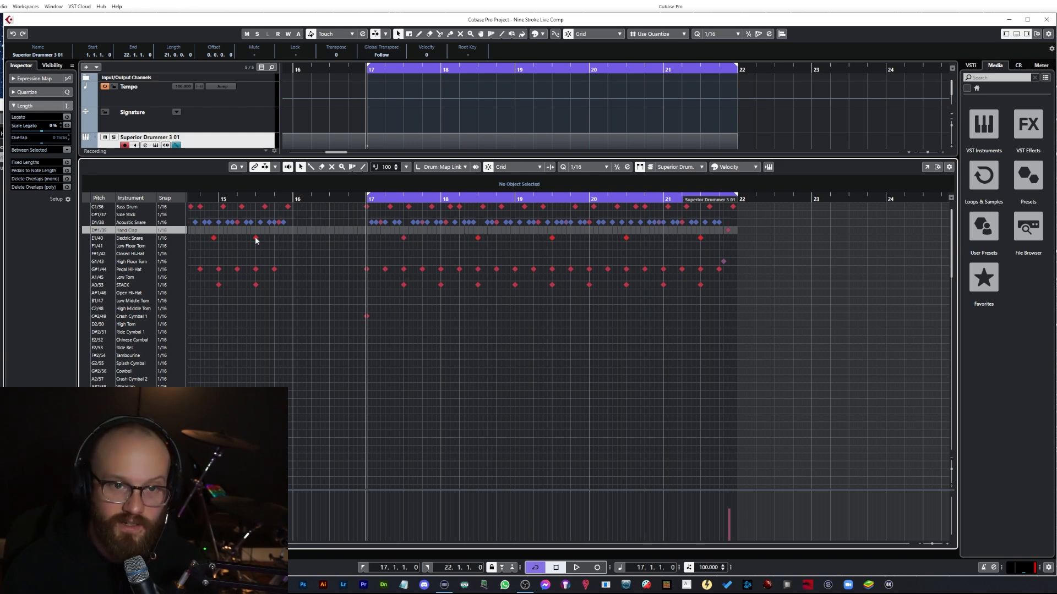
left_click(403, 238)
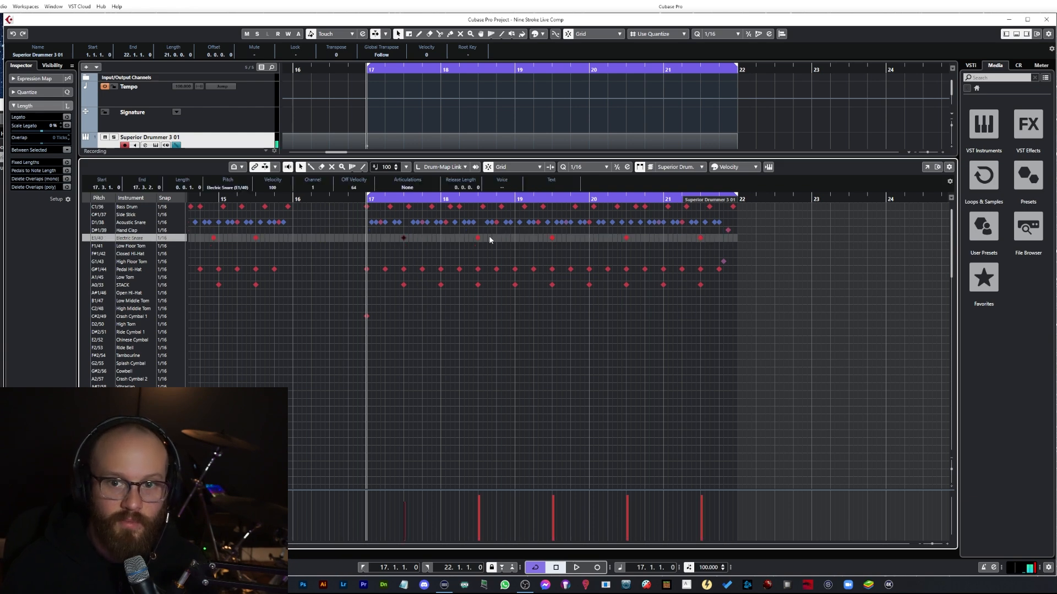
left_click(477, 238)
left_click_drag(405, 502, 406, 498)
left_click(492, 450)
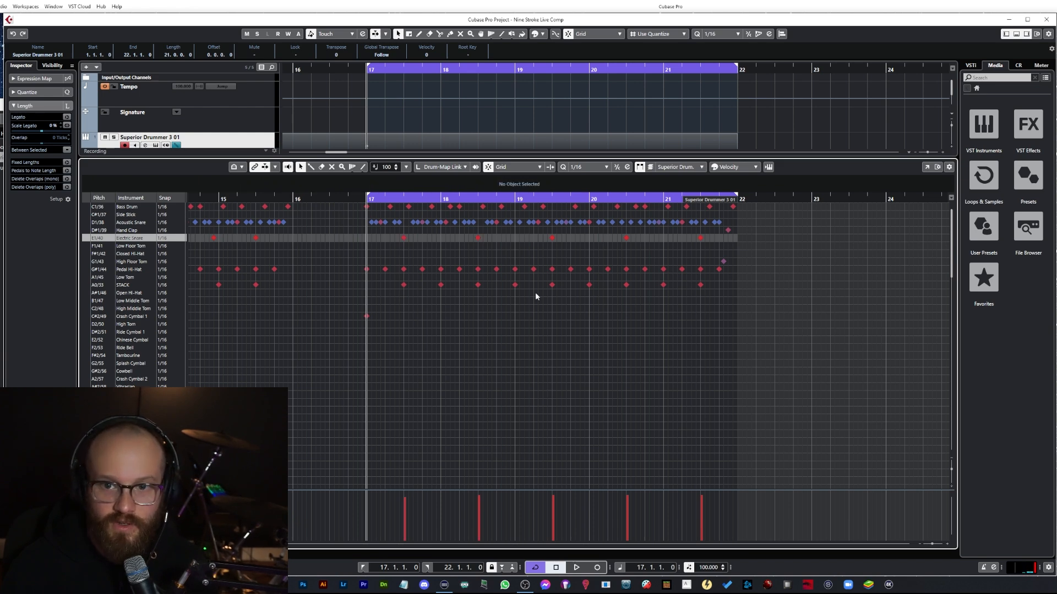
Step: Set the project tempo to 80 and play the pattern back
left_click(710, 567)
type("80")
key("Return")
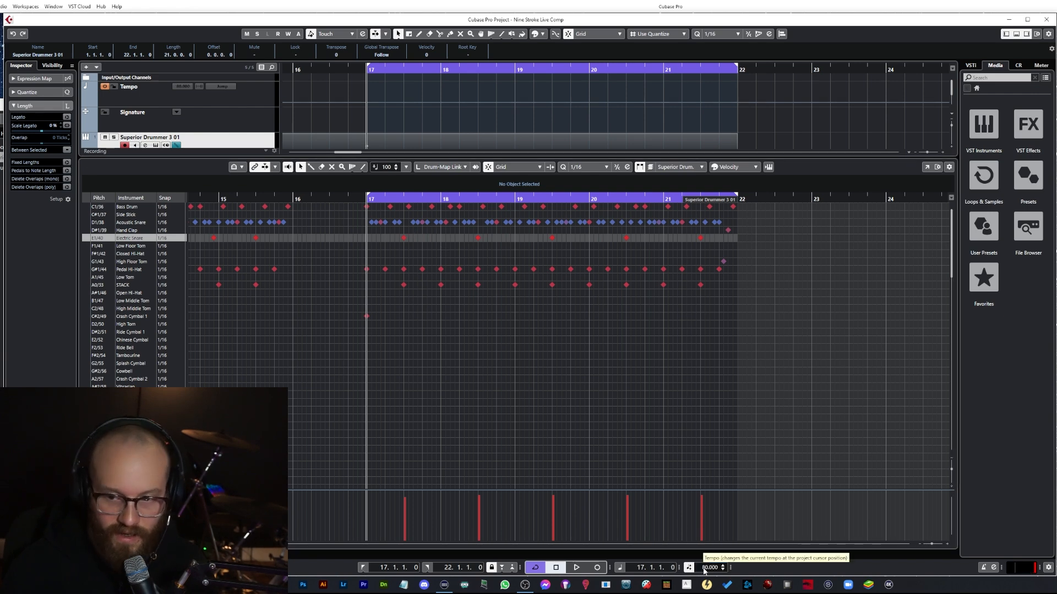
key("space")
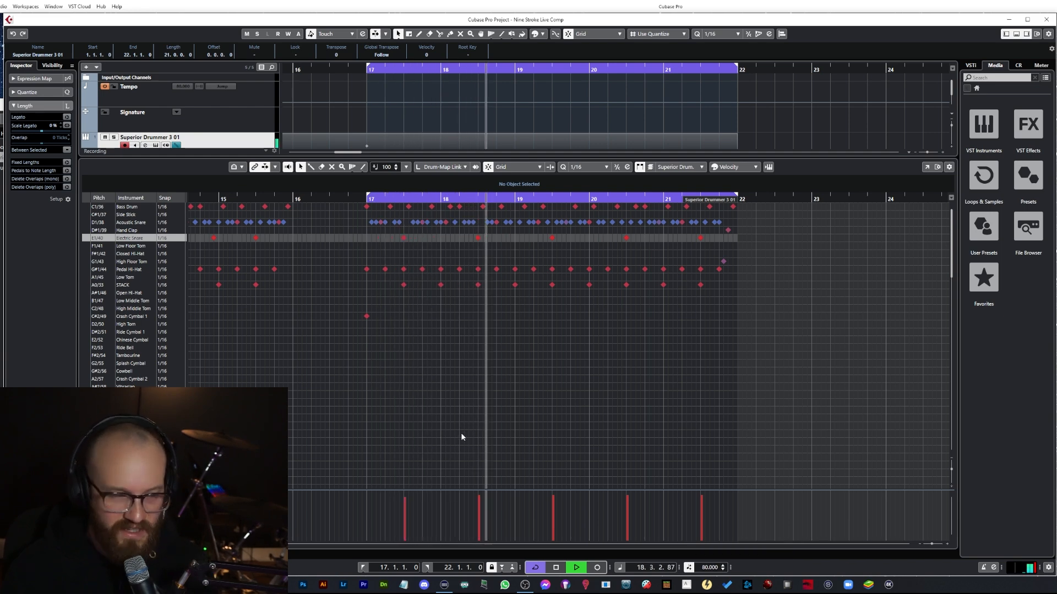
key("space")
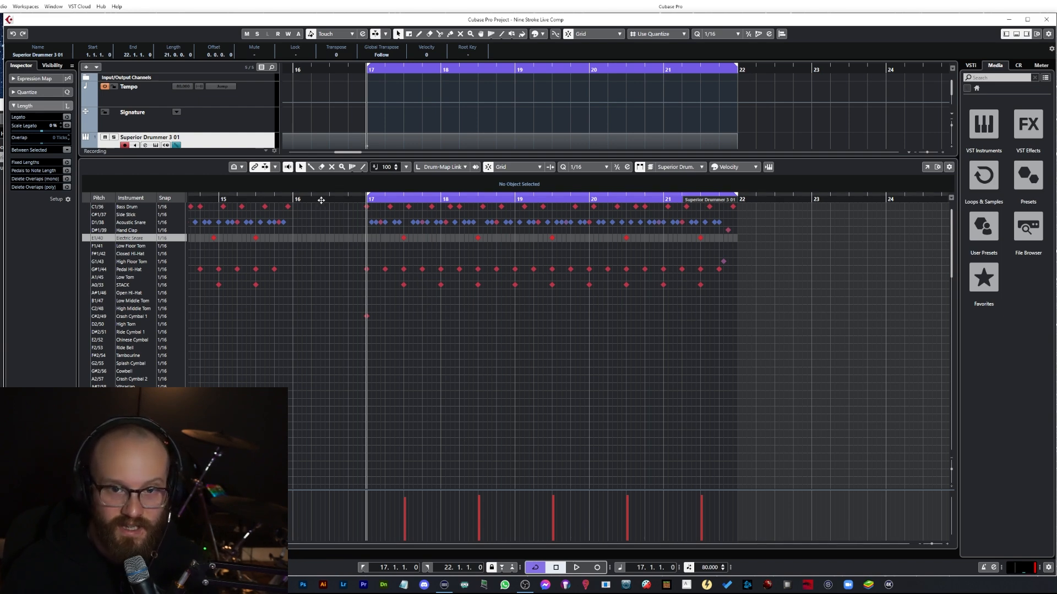
Step: Go to the start of the song, zoom in, and move an Acoustic Snare hit in bar 1's first beat down to Electric Snare
left_click(256, 199)
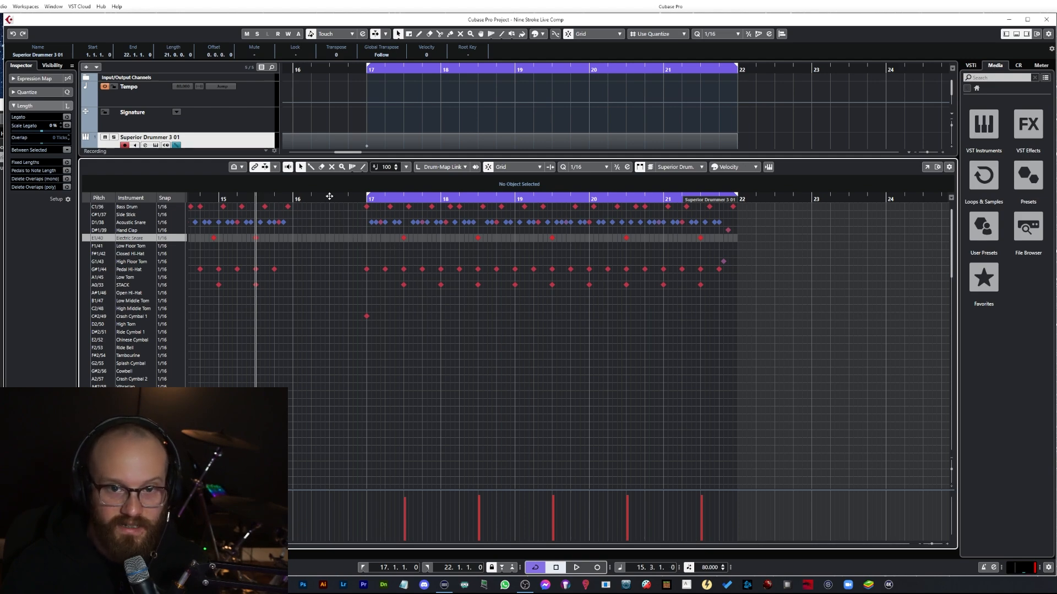
left_click_drag(328, 197, 34, 189)
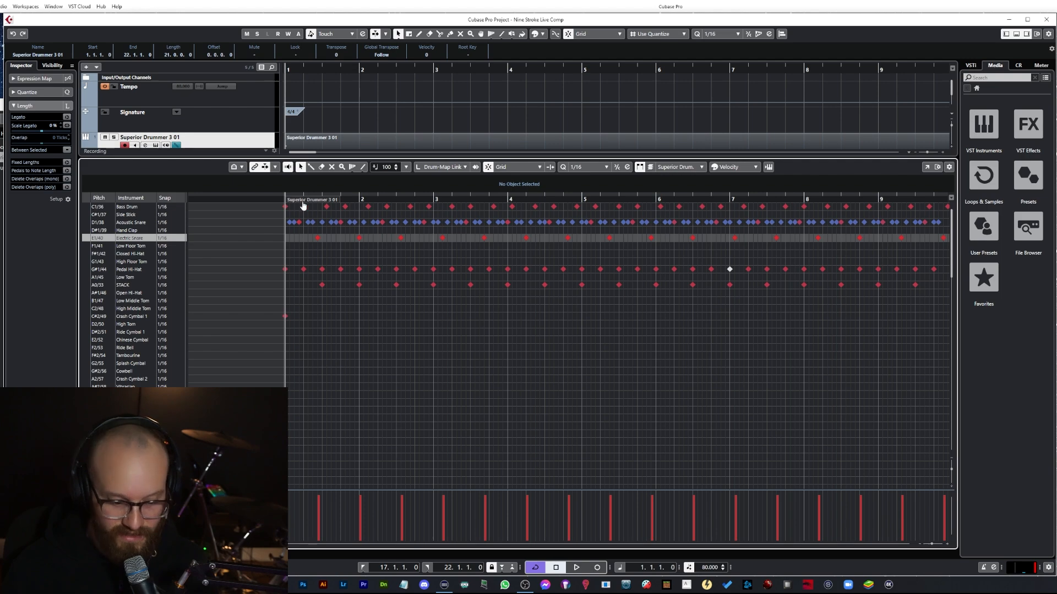
key("h")
key("h")
key("h")
key("h")
key("h")
key("h")
key("h")
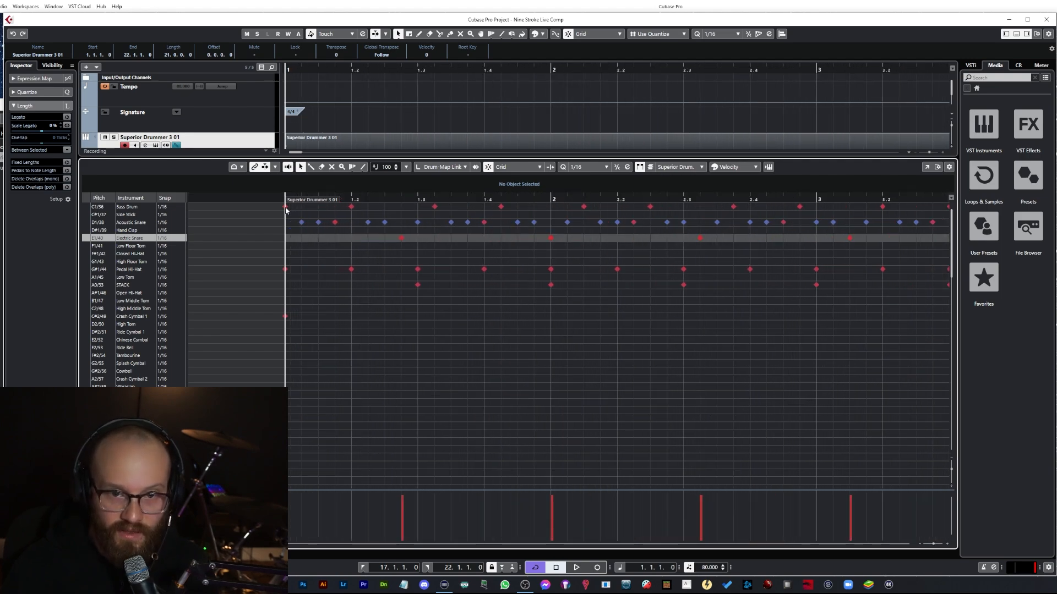
left_click(318, 222)
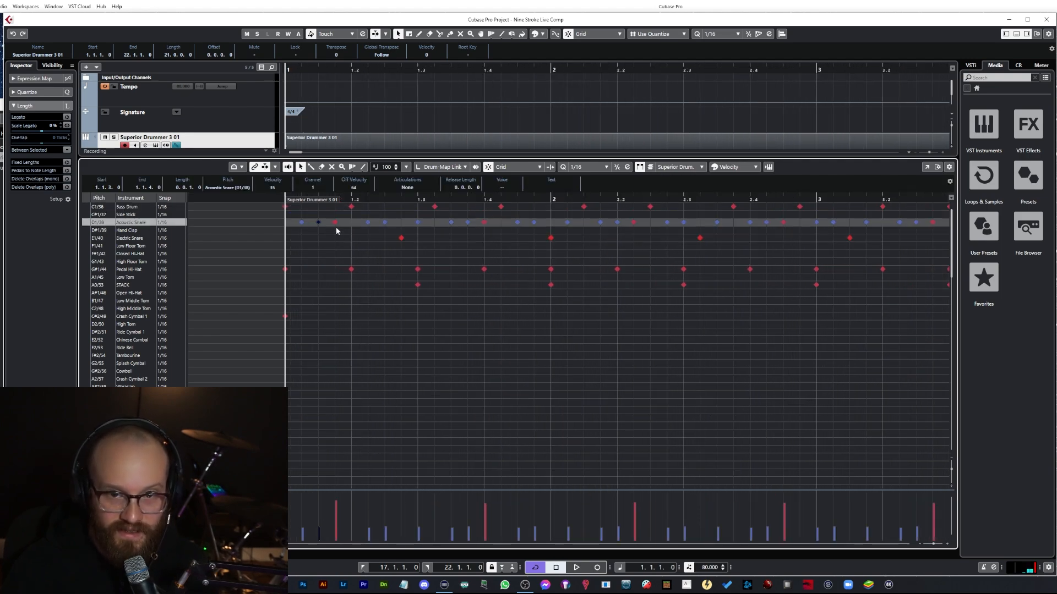
left_click_drag(335, 223, 335, 241)
Step: Select the opening Bass Drum and snare hits in bar 1's first beat
left_click(286, 207)
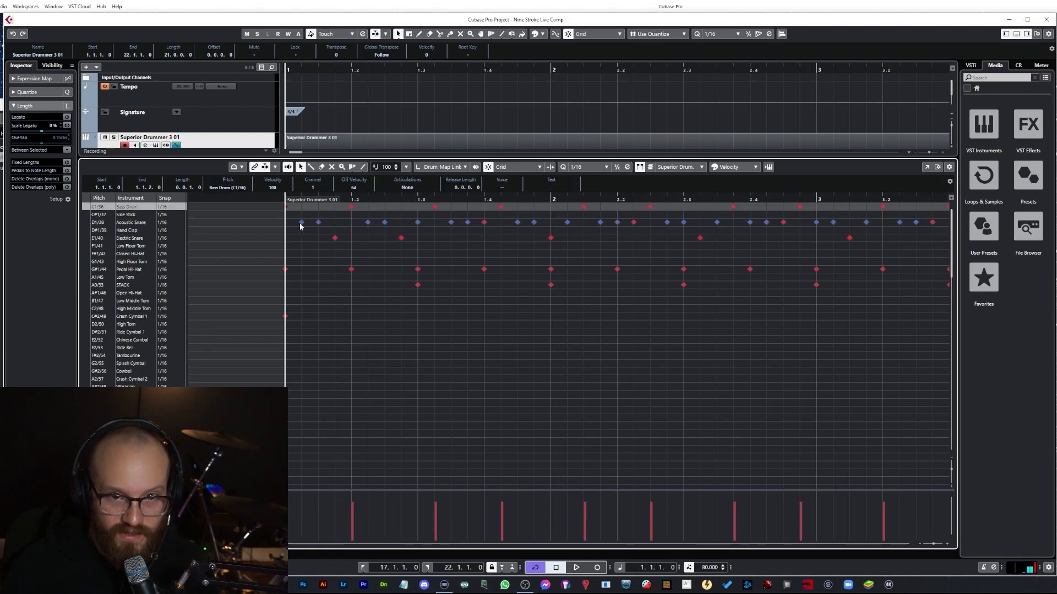
left_click(302, 223, "shift")
left_click(318, 222, "shift")
left_click(334, 238, "shift")
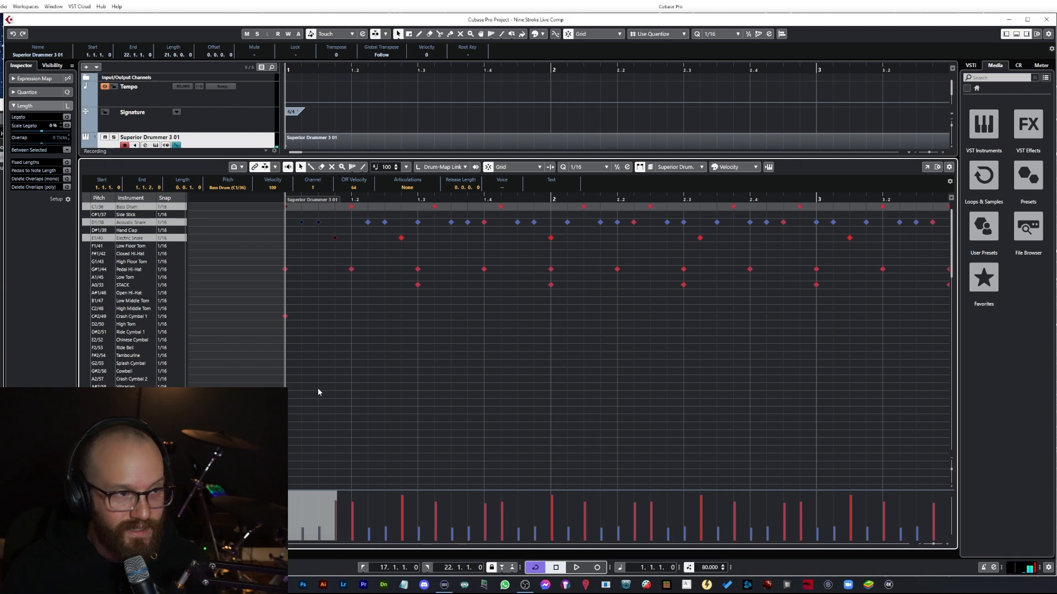
left_click(343, 361)
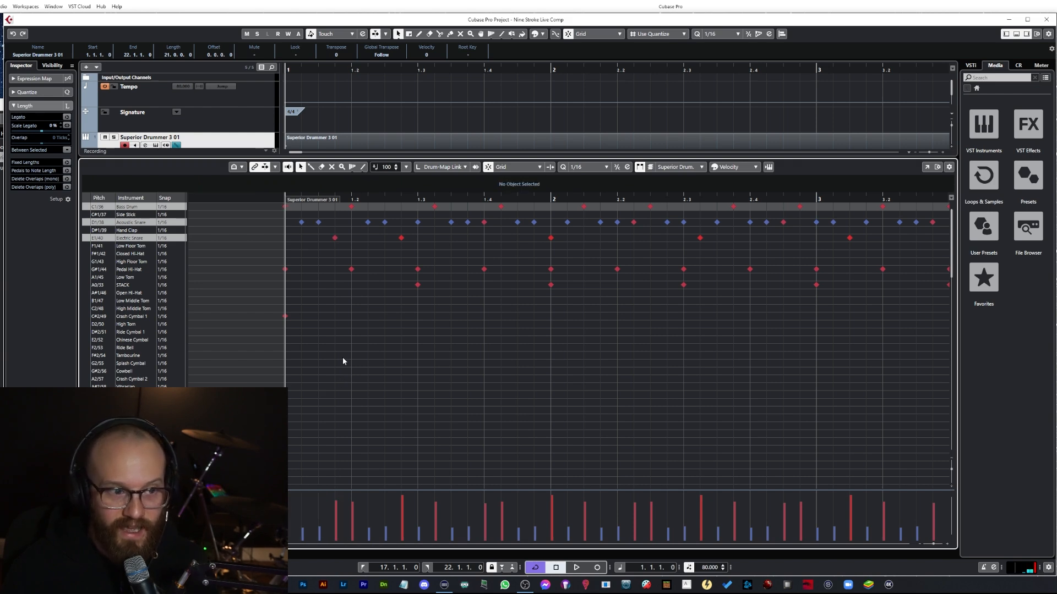